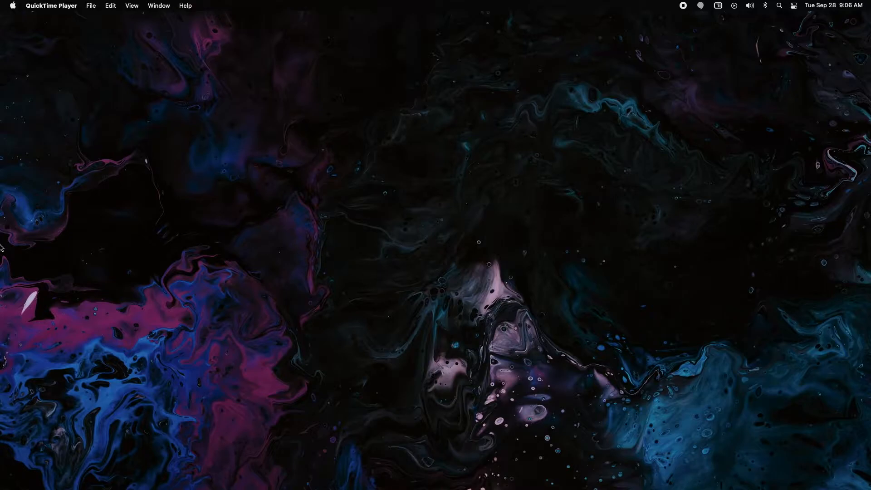
Open Auracle for X-Series and widen its window so the mioXL is accessible among the connected devices
mouse_move(2, 237)
left_click(25, 295)
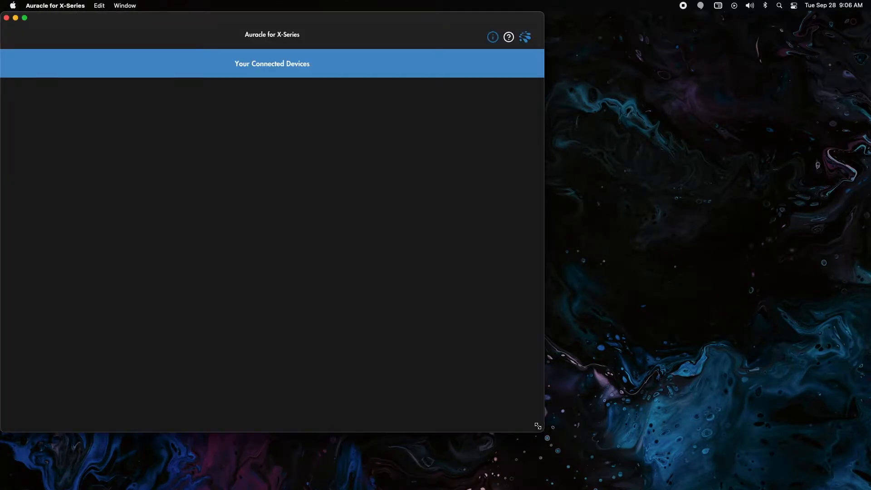
left_click_drag(543, 429, 755, 424)
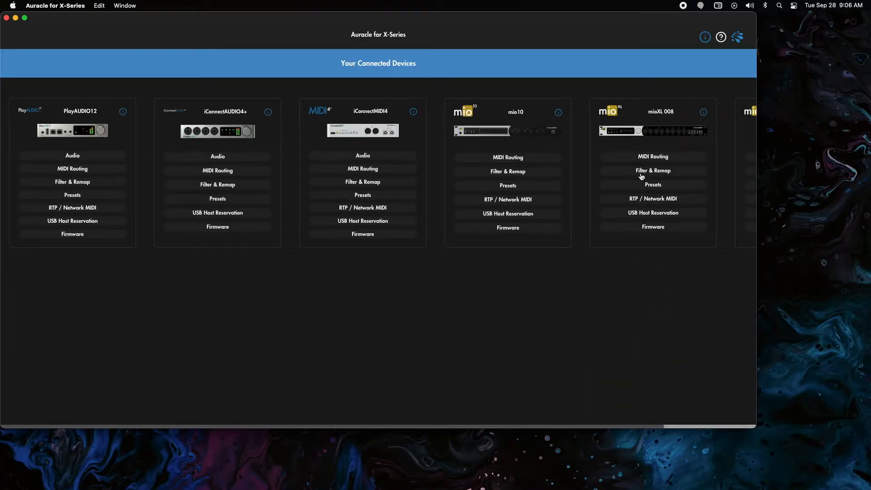
left_click_drag(545, 424, 715, 429)
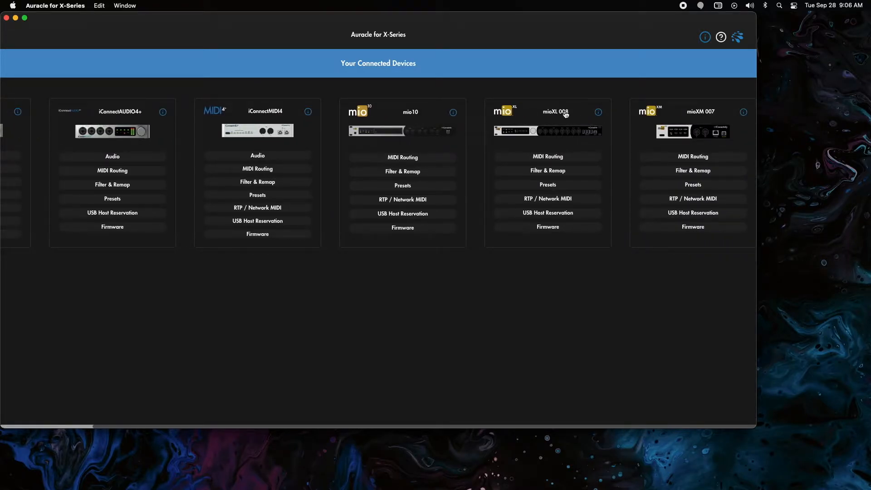
Examine the mioXL's device information, including its firmware version and connection type
left_click(599, 112)
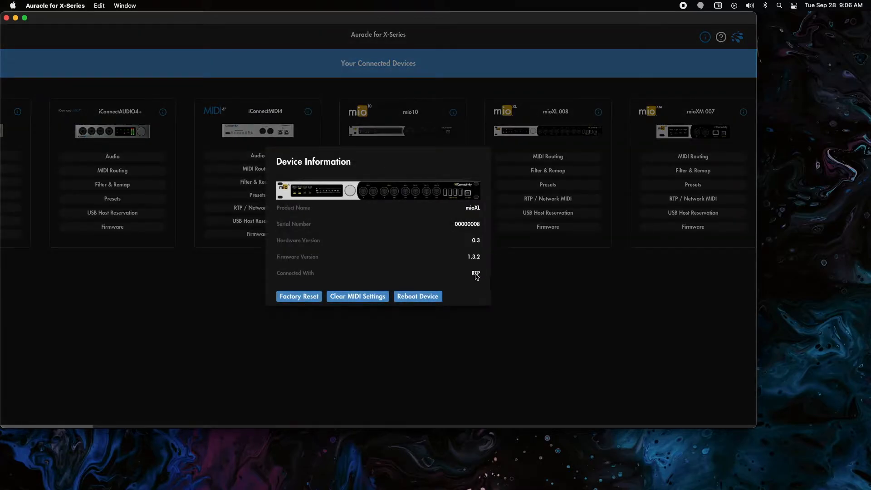
left_click(503, 280)
left_click(599, 113)
left_click(565, 294)
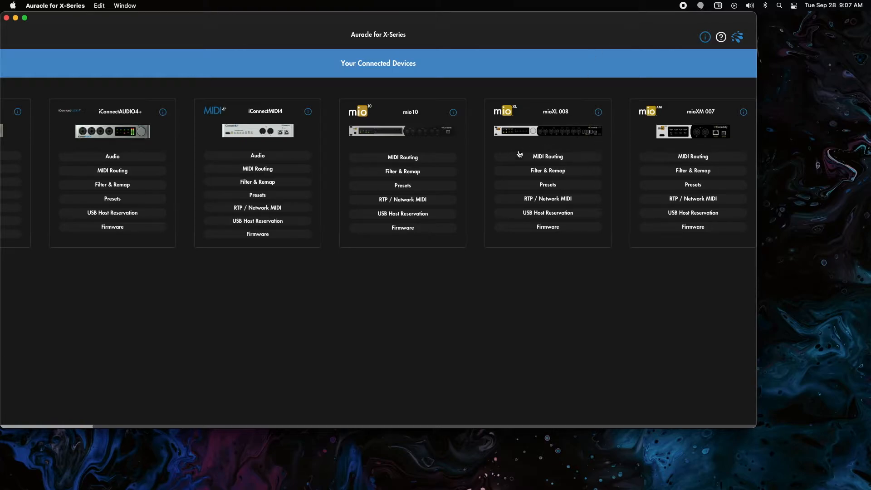
Factory reset the mioXL, accepting that all its settings are erased and the device reboots
left_click(598, 112)
left_click(310, 297)
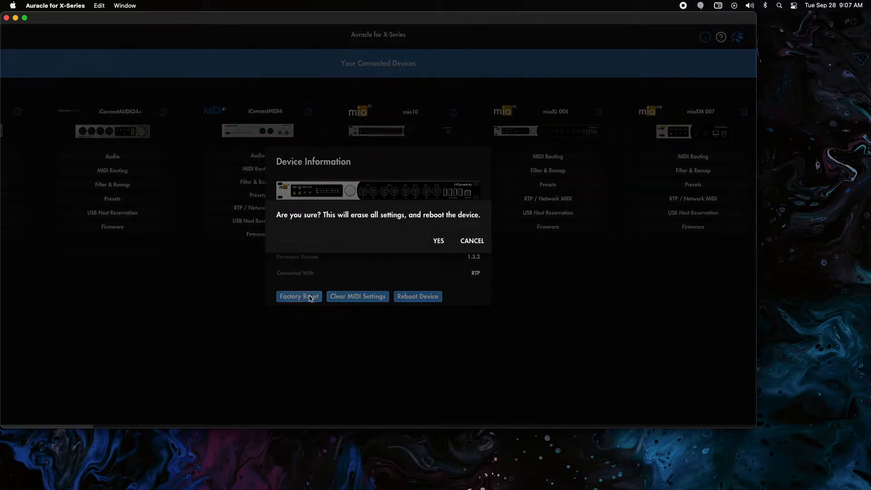
left_click(436, 242)
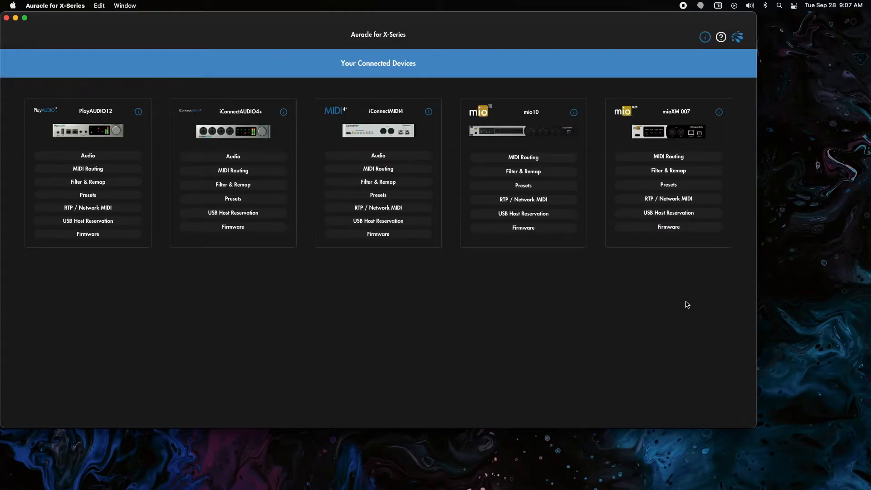
Reserve the mioXL's USB host port HST 1 for "(Port 1)" and HST 2 for KORG INC. nanoKONTROL2 (Port 1)
left_click_drag(756, 426, 794, 412)
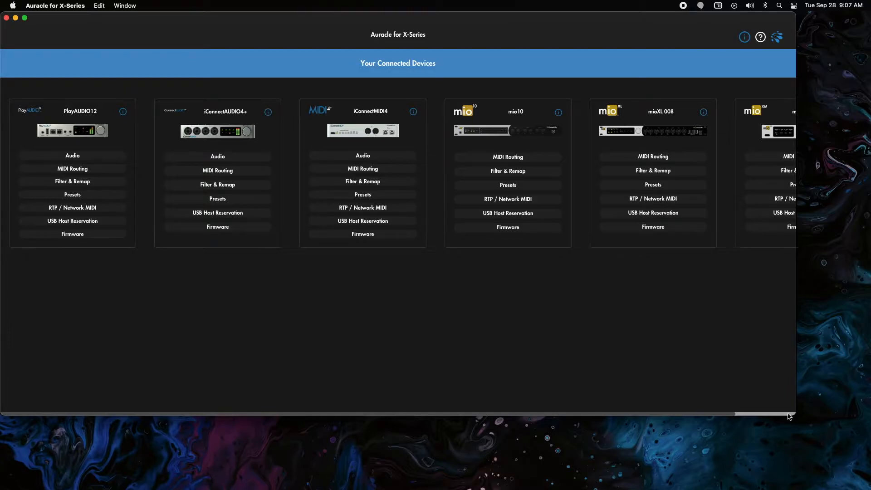
left_click(737, 414)
left_click_drag(736, 414, 802, 413)
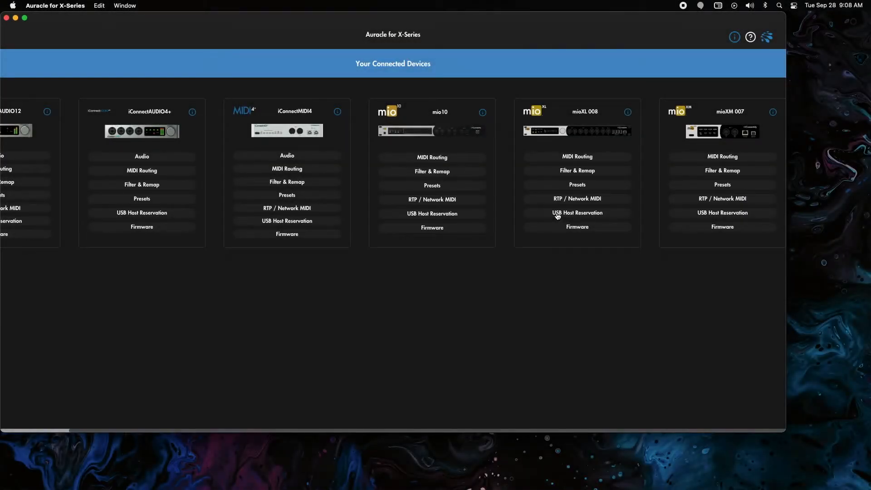
left_click(557, 213)
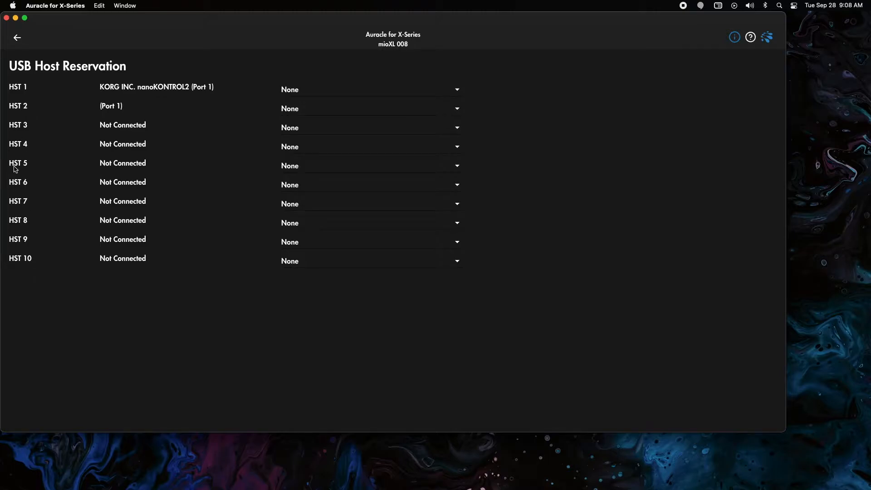
left_click(297, 92)
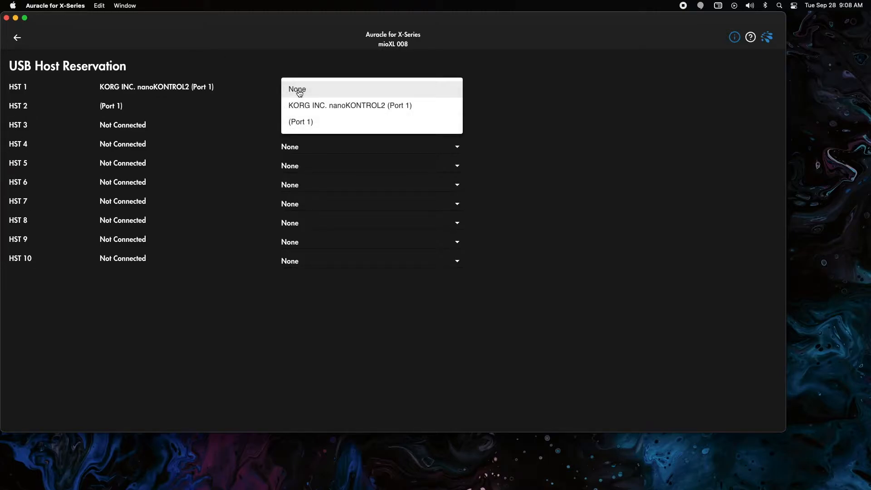
left_click(312, 124)
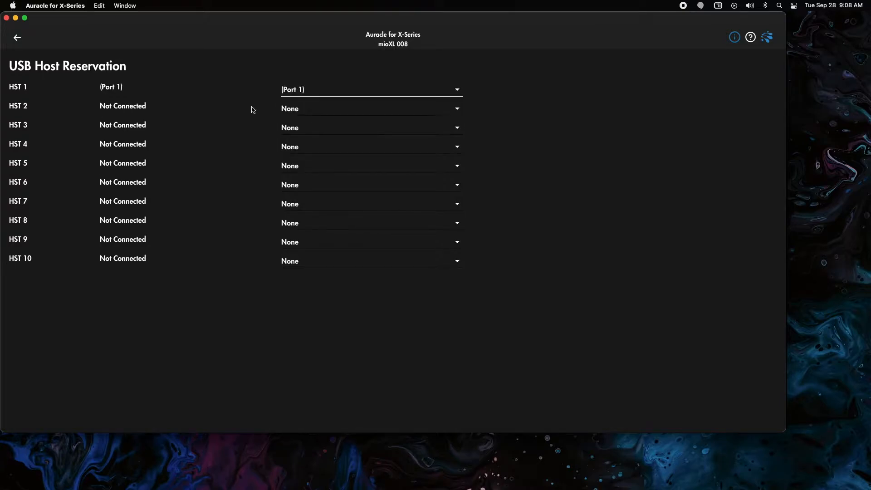
left_click(331, 115)
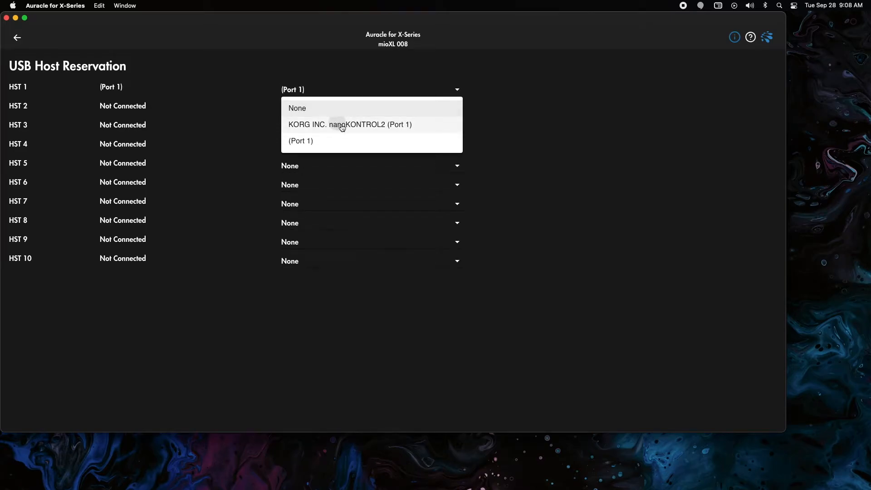
left_click(339, 124)
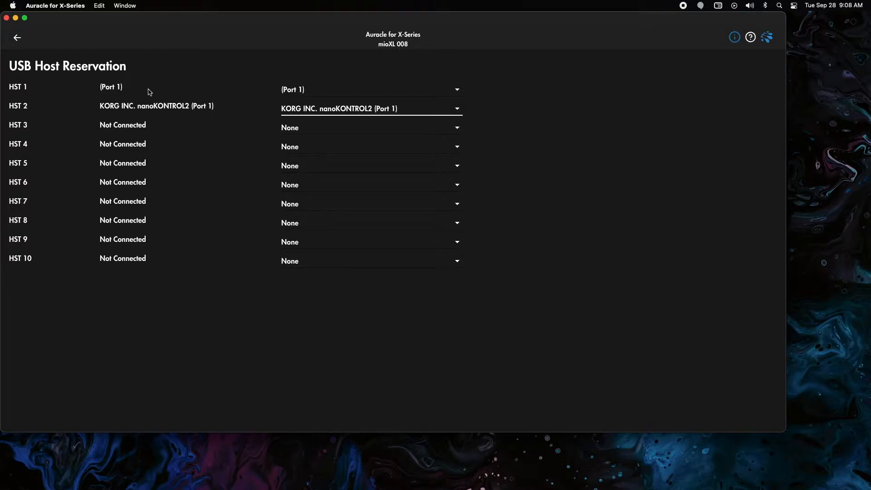
Rename the DIN 7 source port in the mioXL's MIDI routing as Monologue and refresh its destinations
left_click(18, 37)
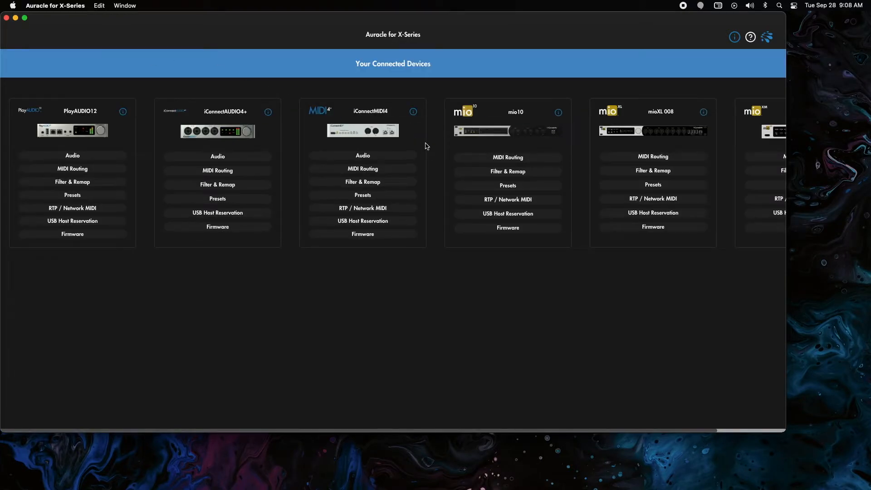
left_click_drag(483, 430, 661, 426)
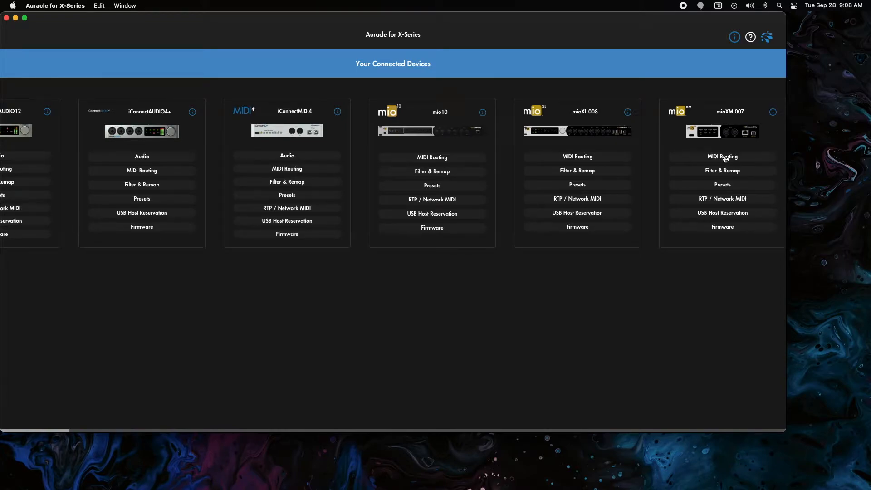
left_click(576, 159)
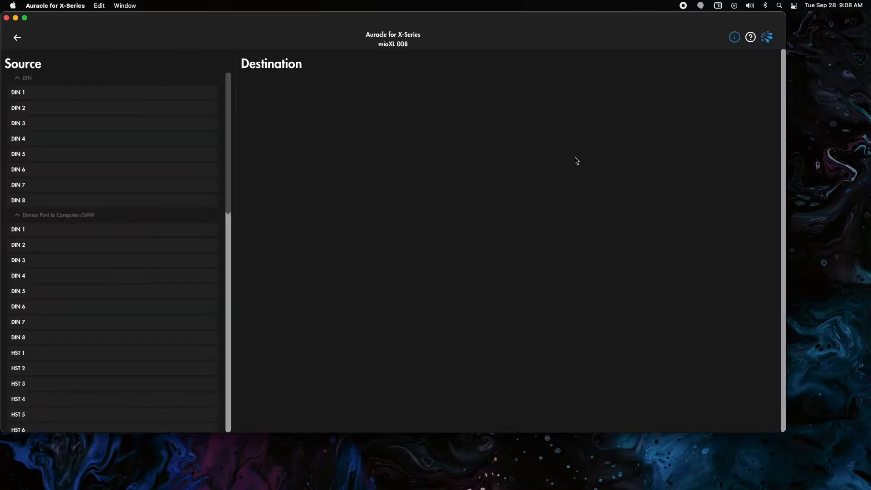
left_click(43, 186)
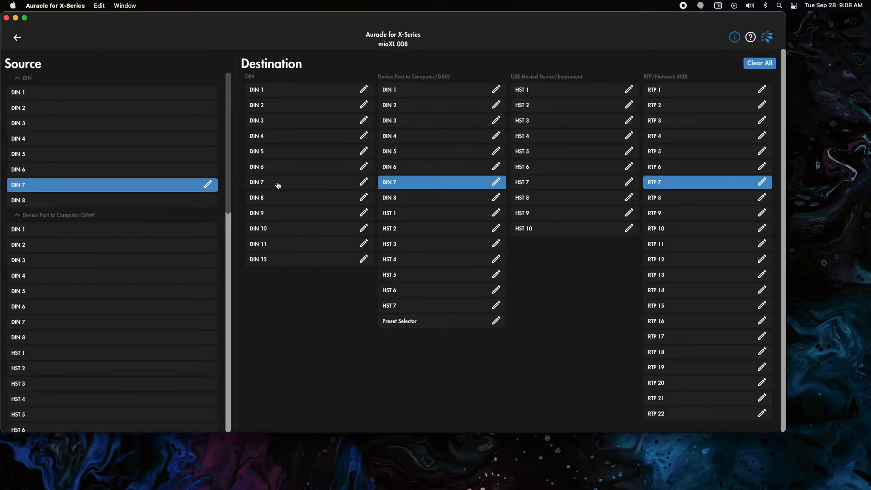
left_click(203, 187)
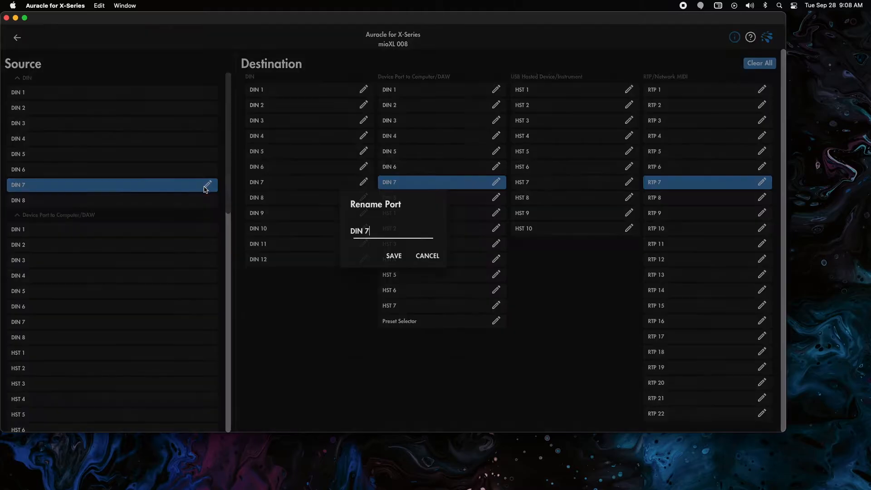
left_click_drag(378, 232, 287, 232)
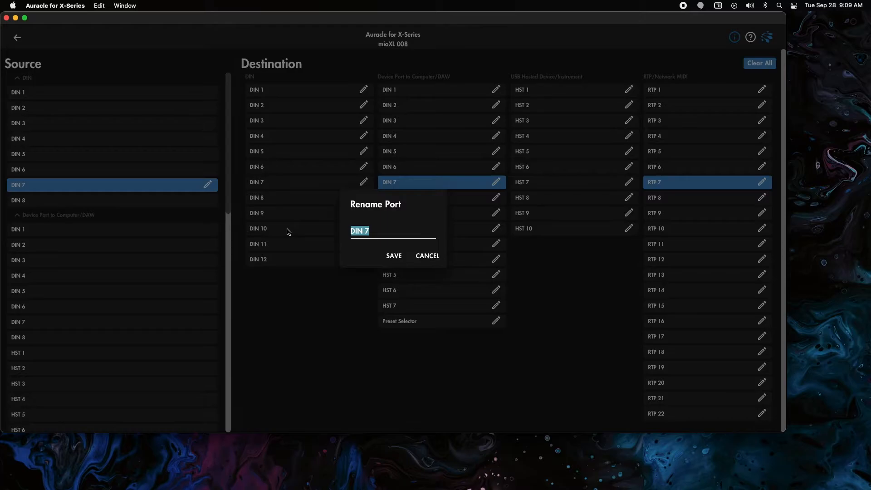
type("Monologue")
left_click(394, 256)
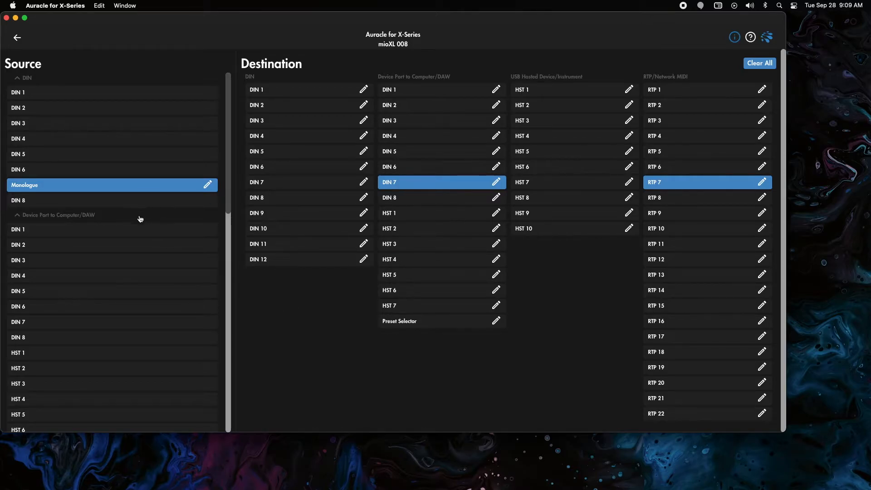
left_click(128, 204)
left_click(129, 187)
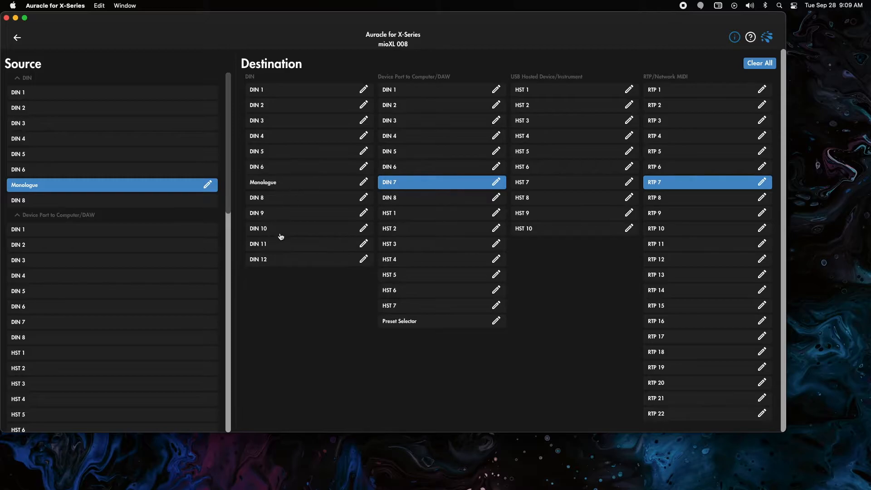
Collapse the Device Port to Computer/DAW sources and rename the USB-hosted source port HST 1 as LaunchPad
scroll(139, 256, "down", 1)
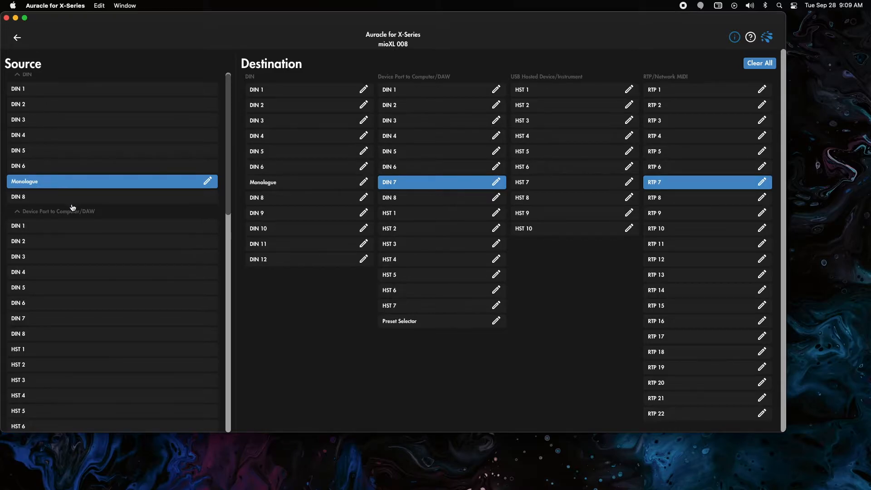
scroll(71, 209, "down", 2)
left_click(23, 192)
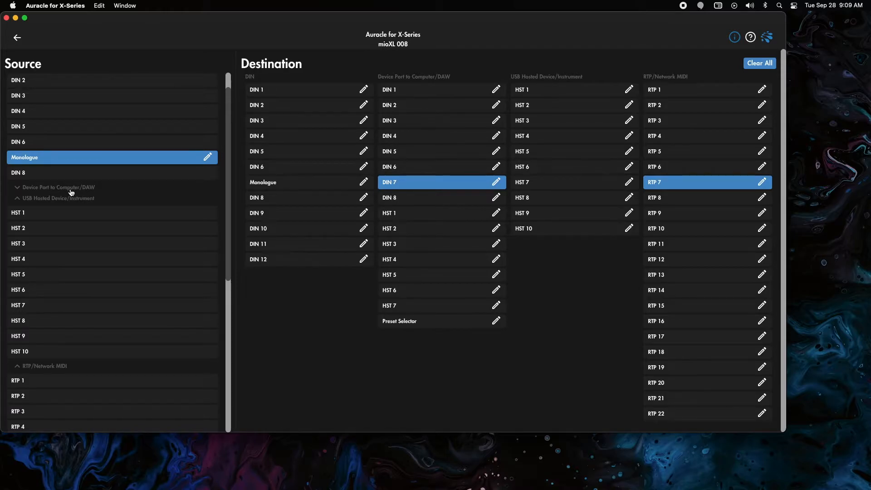
left_click(57, 213)
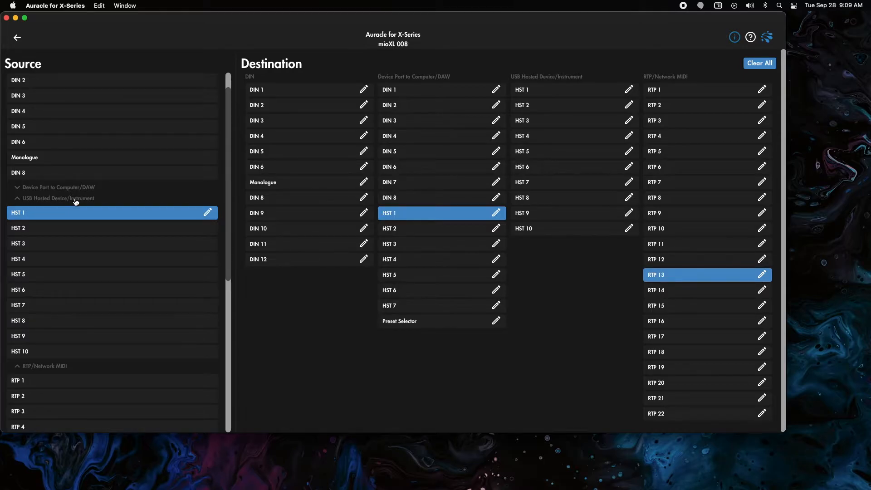
left_click(208, 213)
key("super+a")
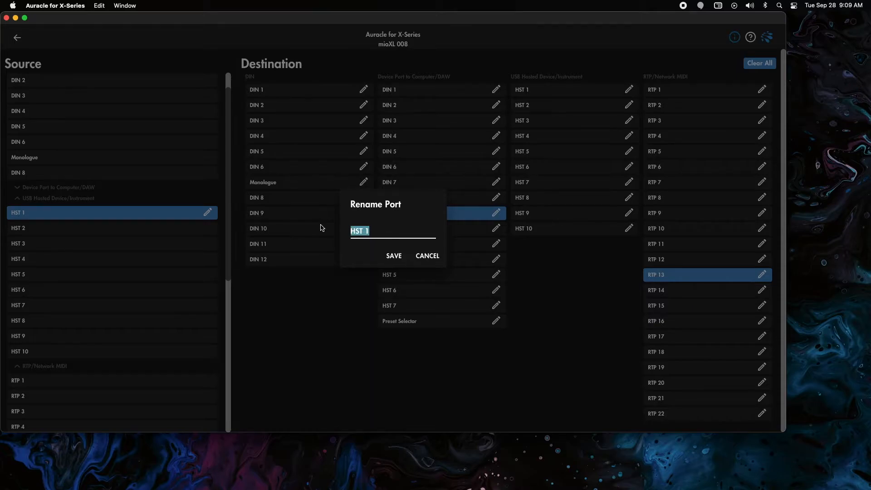
type("LaunchPad")
left_click(393, 255)
Rename the USB-hosted source port HST 2 as NanoKontrol
left_click(45, 254)
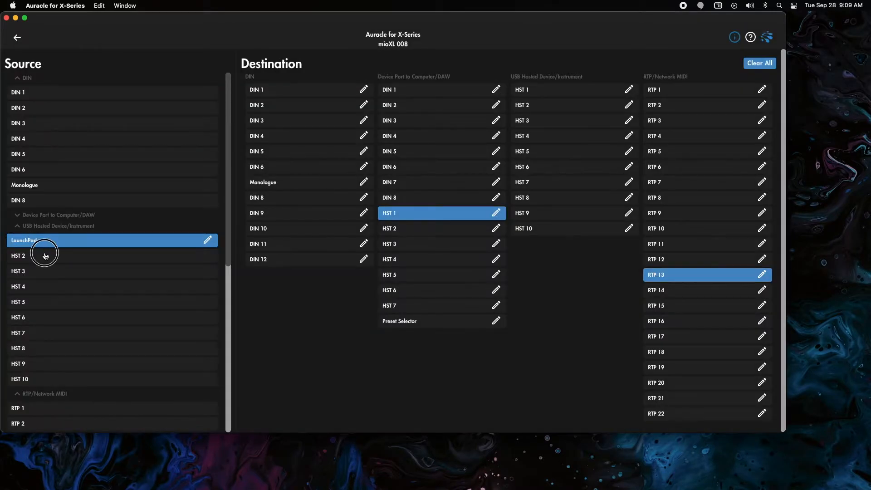
left_click(207, 255)
left_click_drag(383, 231, 267, 231)
type("NanoKontrol")
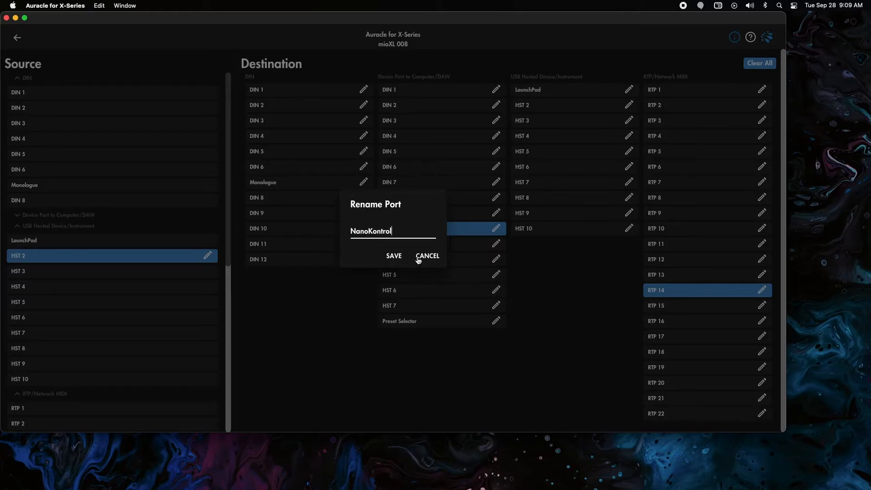
left_click(393, 255)
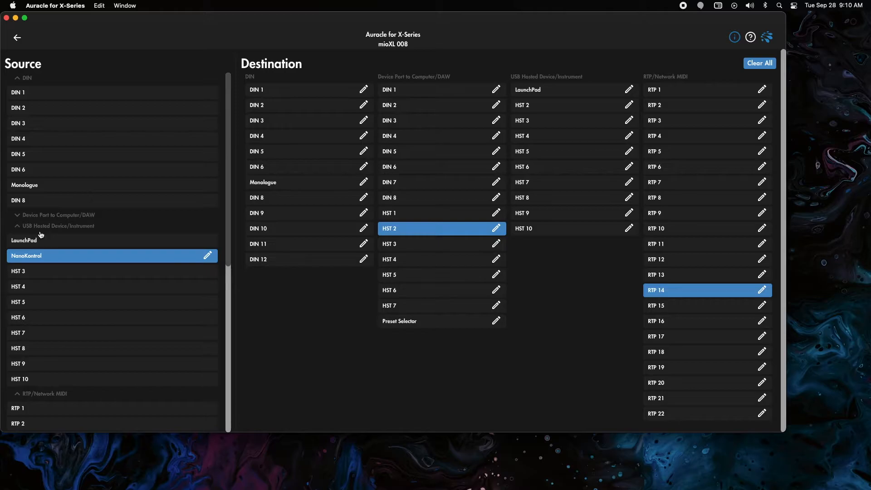
Collapse the USB Hosted Device/Instrument sources and check the destinations routed from the Monologue source
left_click(23, 230)
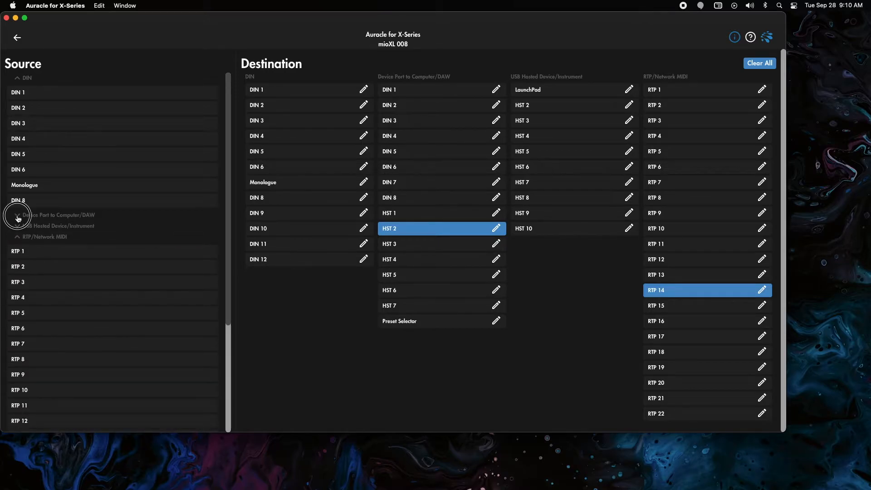
left_click(17, 215)
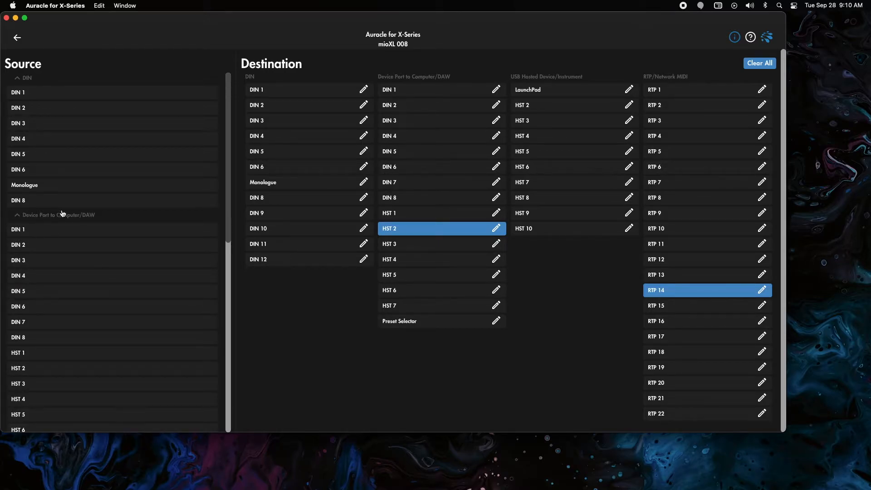
left_click(17, 216)
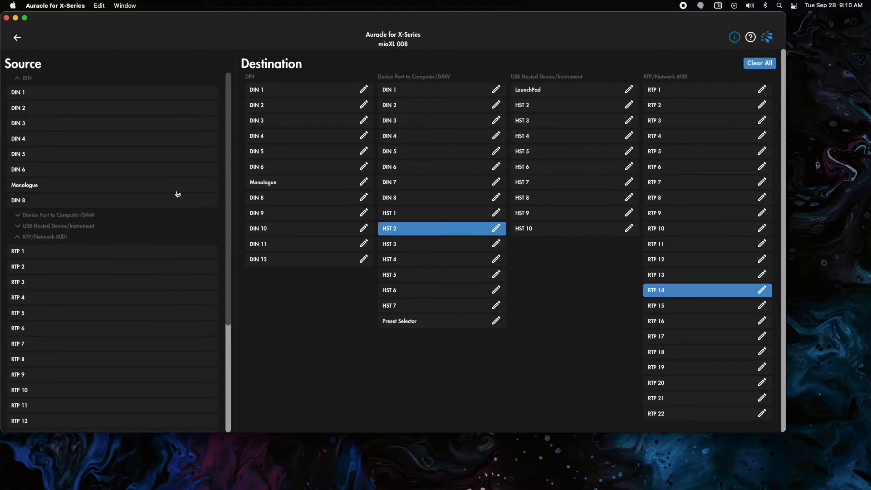
left_click(143, 188)
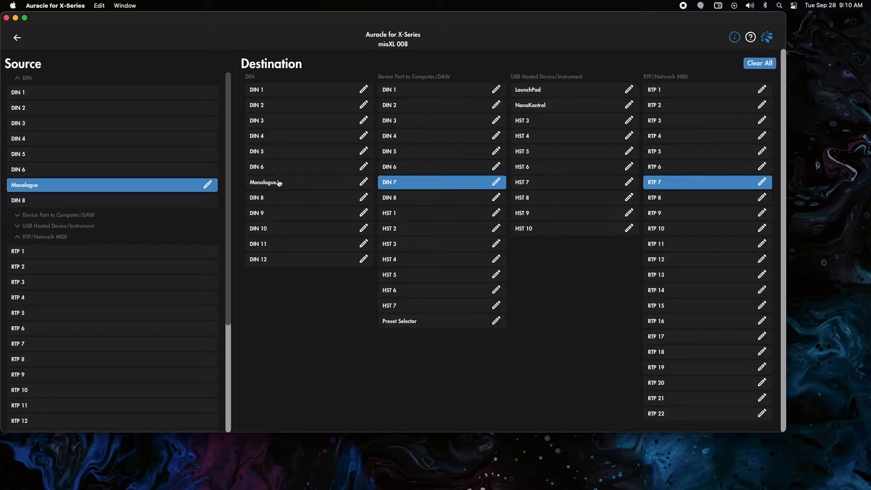
Leave the MIDI routing and open the RTP / Network MIDI settings of the mioXL 008
left_click(16, 40)
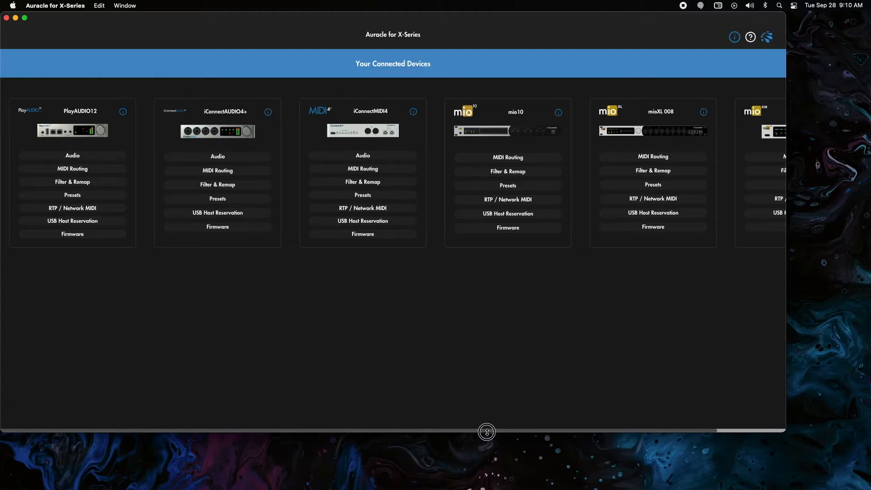
left_click_drag(486, 431, 652, 431)
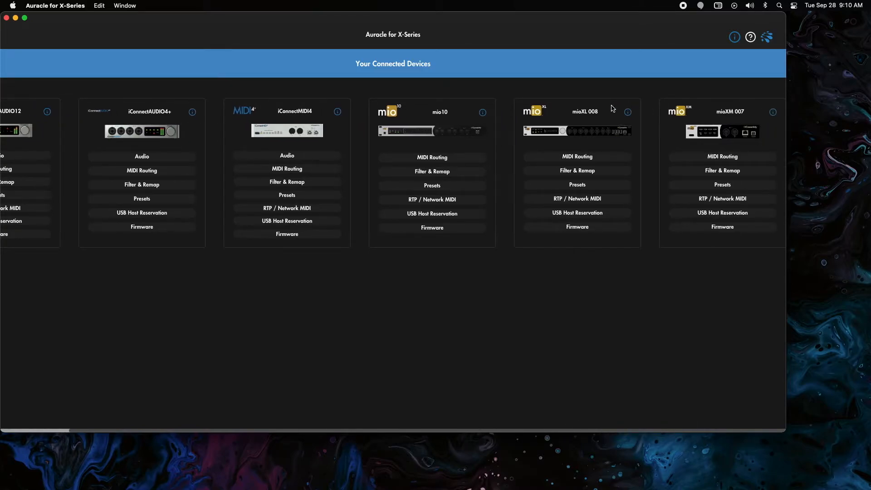
left_click(558, 199)
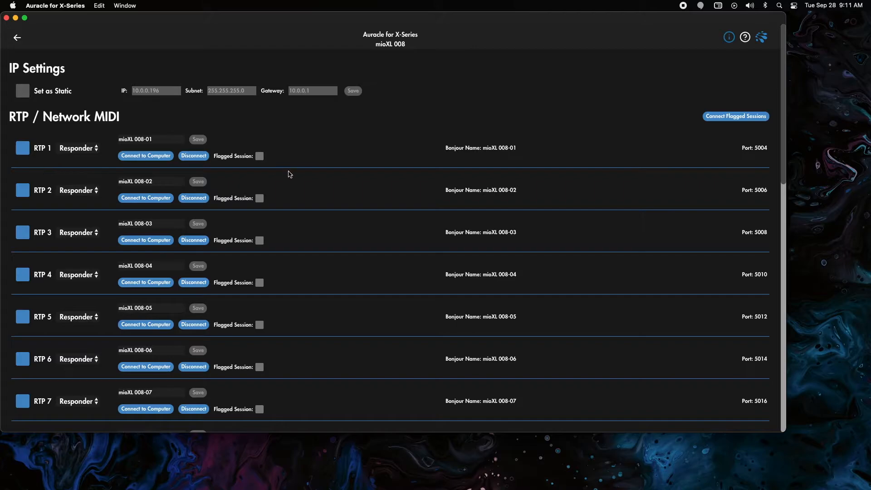
Open Audio MIDI Setup and bring its MIDI Studio window onto the same desktop as Auracle
left_click(779, 6)
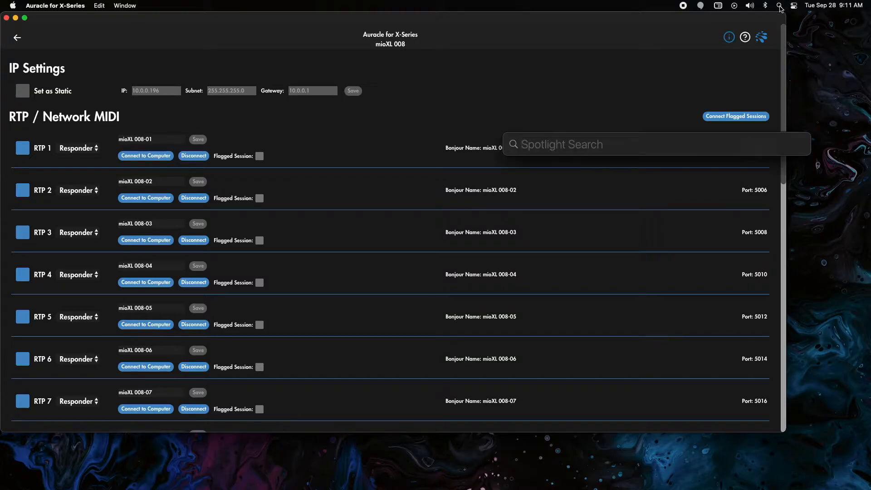
type("audio")
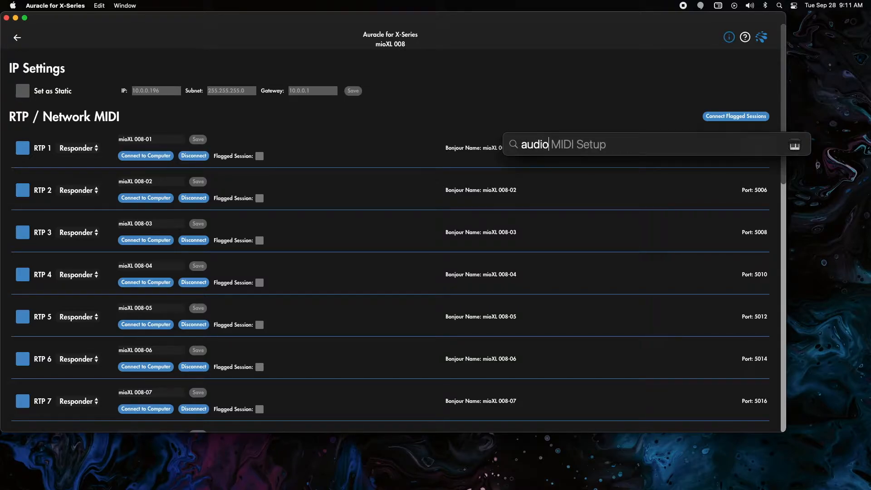
key("Return")
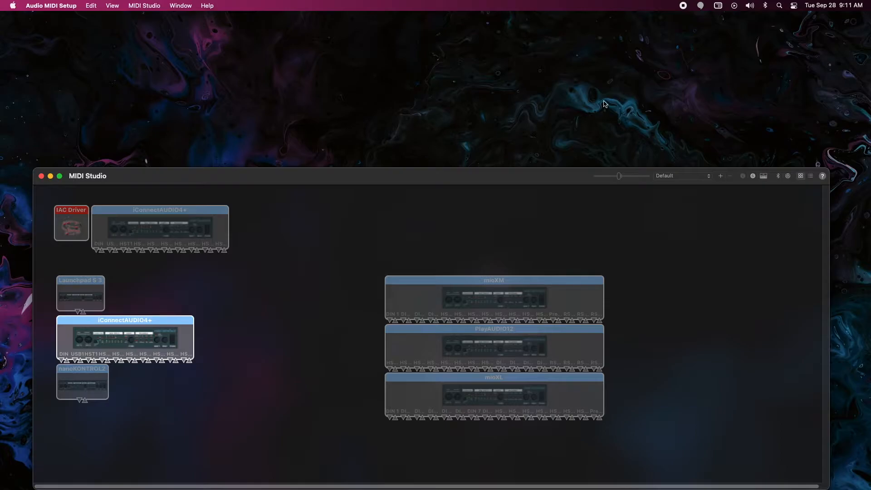
key("ctrl+Up")
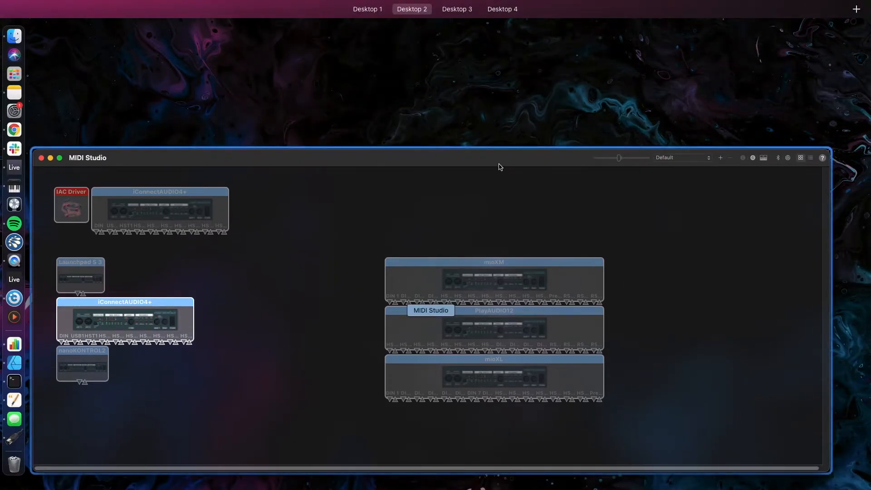
left_click_drag(481, 155, 318, 22)
left_click(323, 36)
left_click_drag(461, 181, 476, 92)
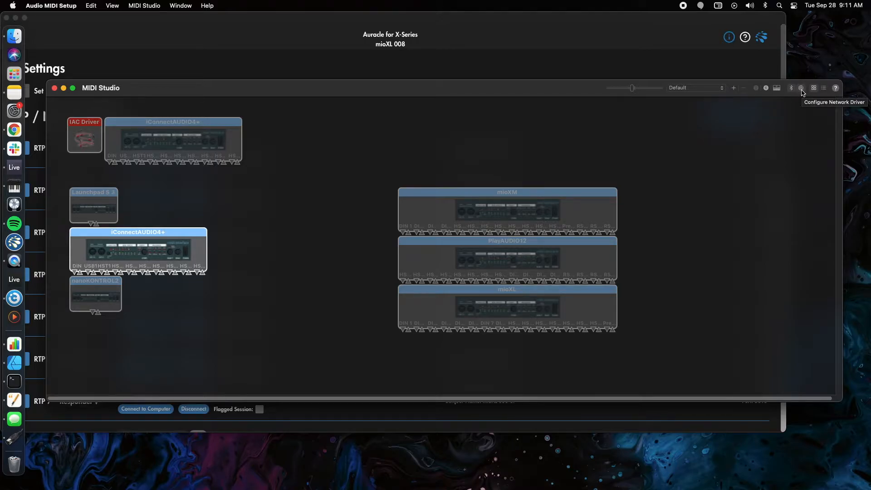
Open the MIDI Network Setup from MIDI Studio and reposition its window over the device layout
left_click(88, 138)
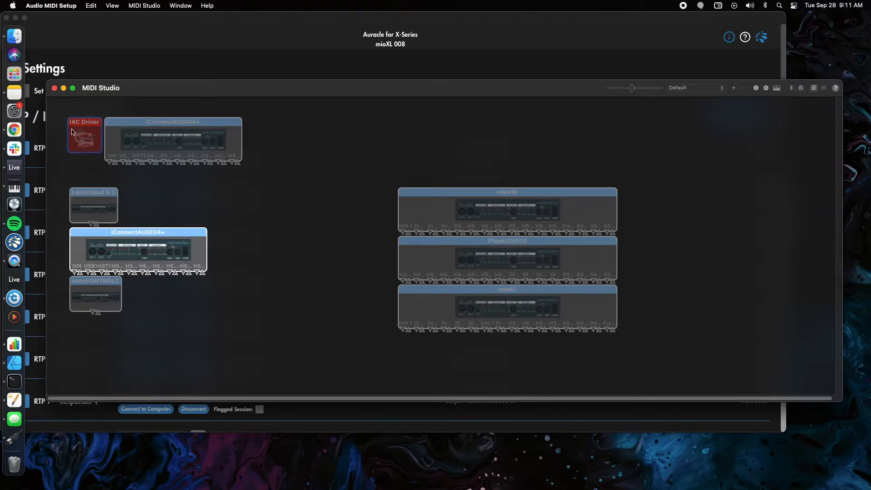
left_click(801, 89)
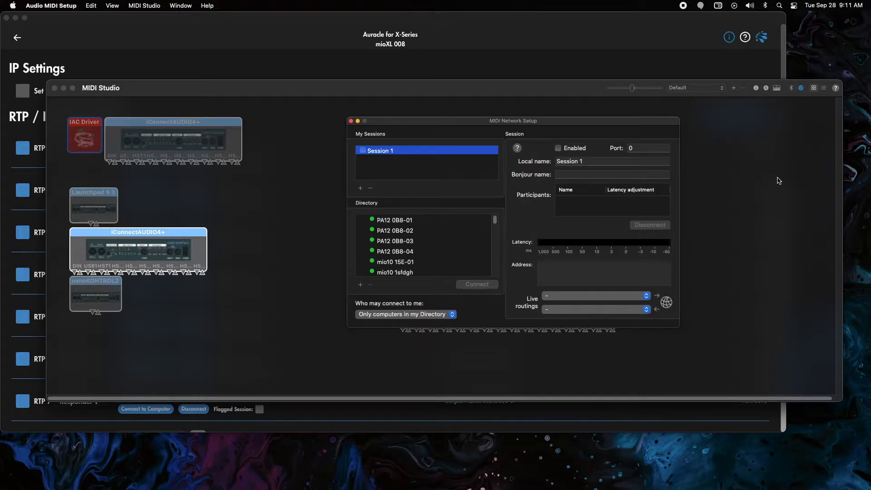
left_click(570, 122)
left_click_drag(570, 123, 526, 134)
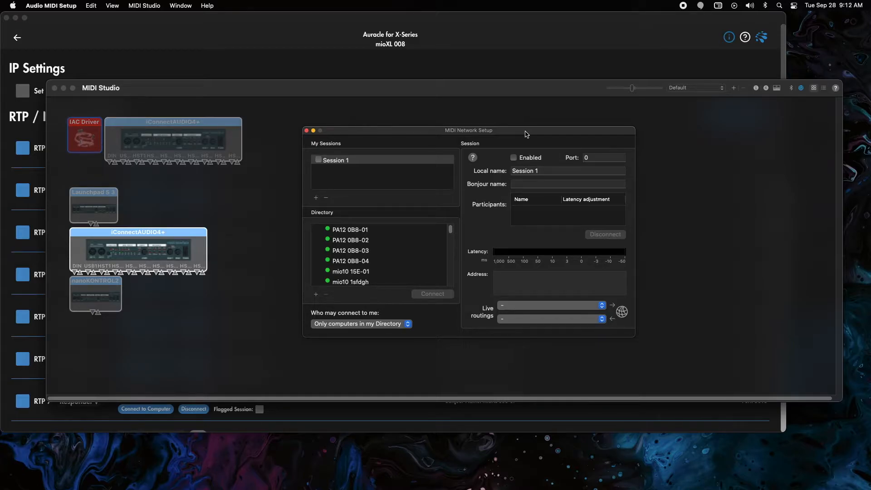
left_click_drag(527, 134, 485, 160)
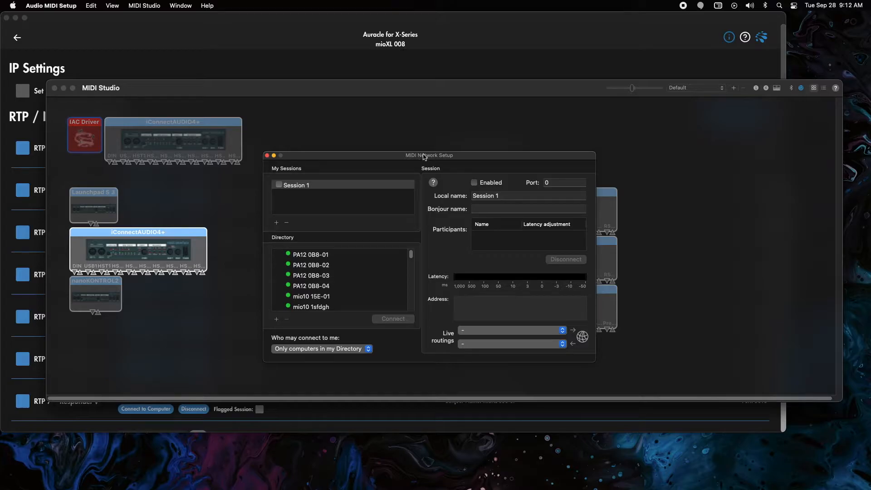
left_click_drag(436, 157, 438, 130)
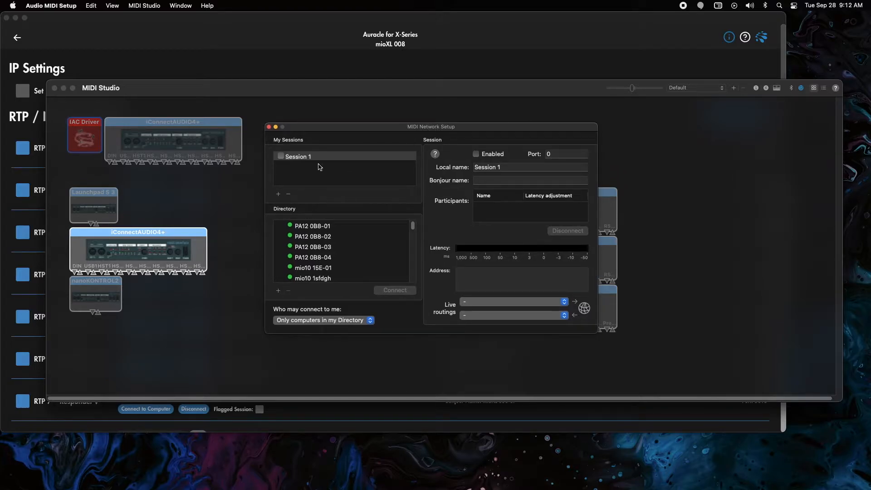
Delete the existing network session and add a new one under My Sessions
left_click(289, 195)
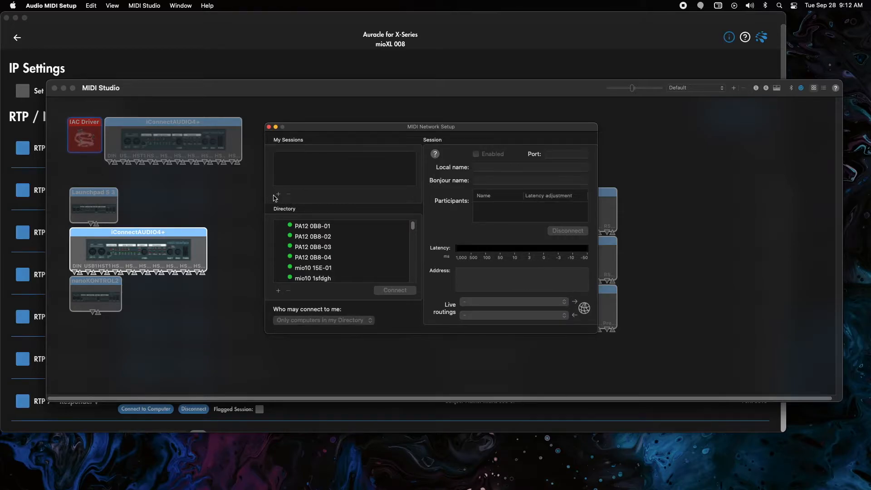
left_click(278, 194)
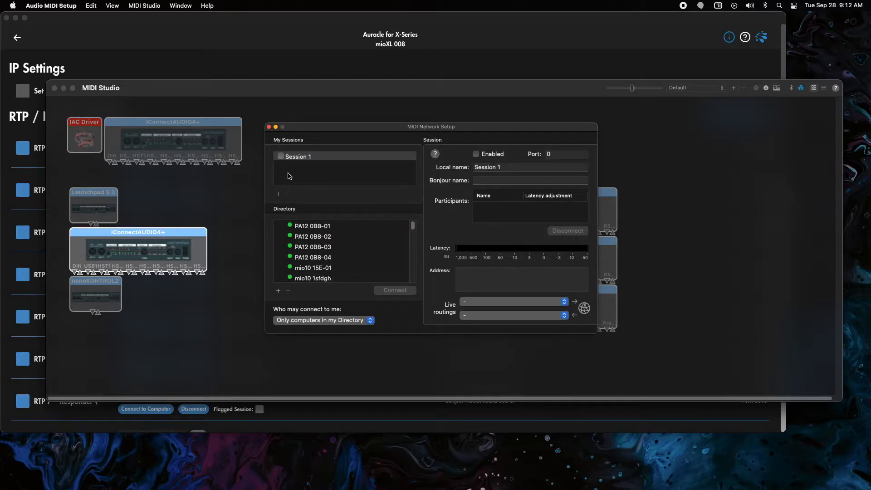
double_click(295, 157)
left_click(295, 177)
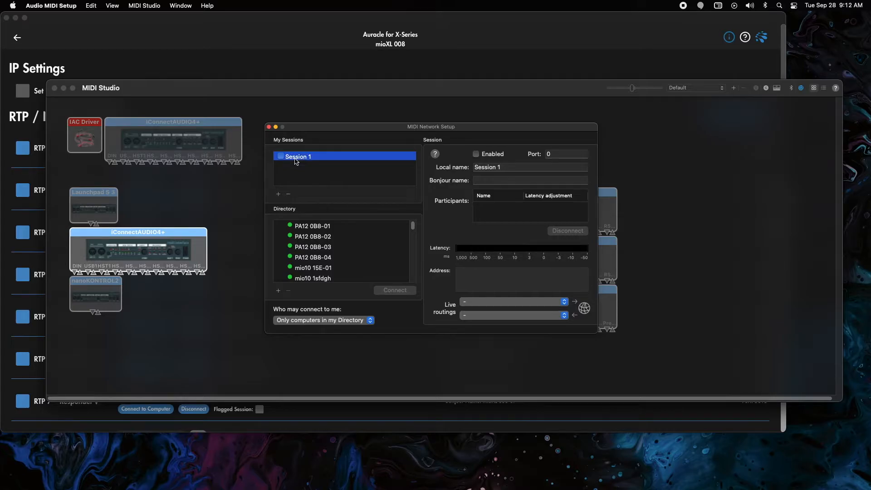
Allow Anyone to connect to the computer's network MIDI sessions
left_click(329, 323)
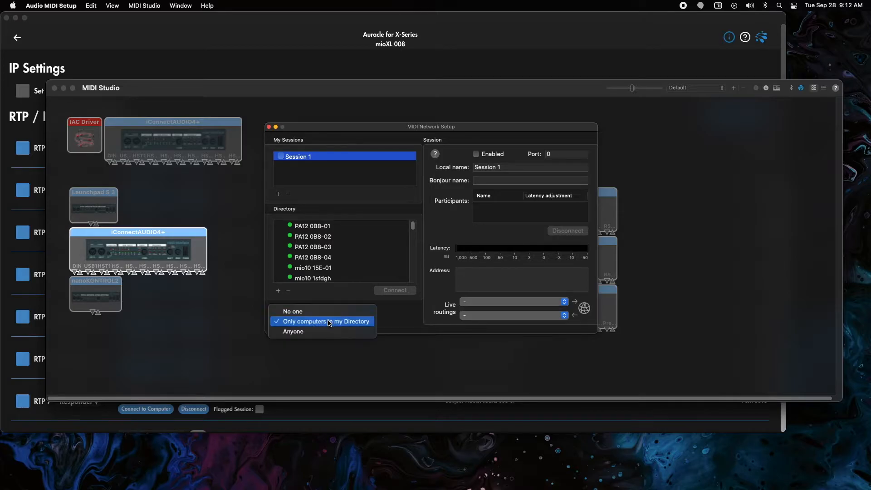
left_click(389, 328)
left_click(344, 323)
left_click(294, 332)
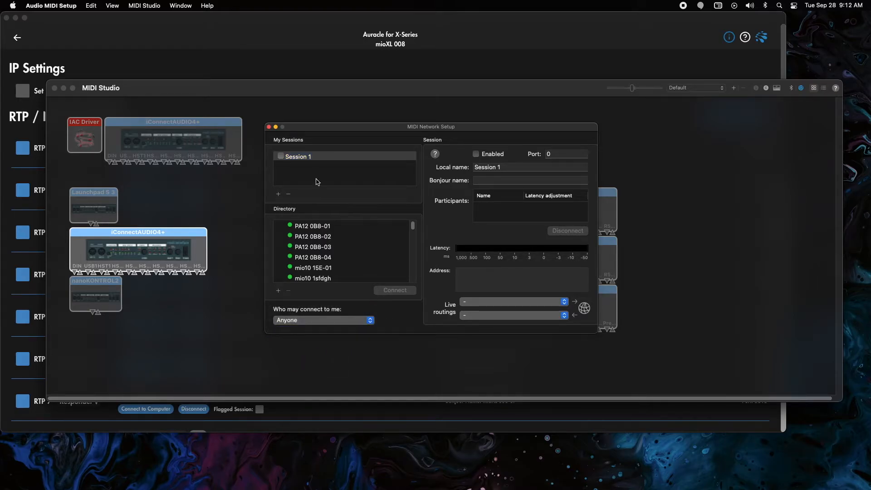
Set both the local name and the Bonjour name of the new session to Monologue
left_click(299, 157)
left_click(296, 160)
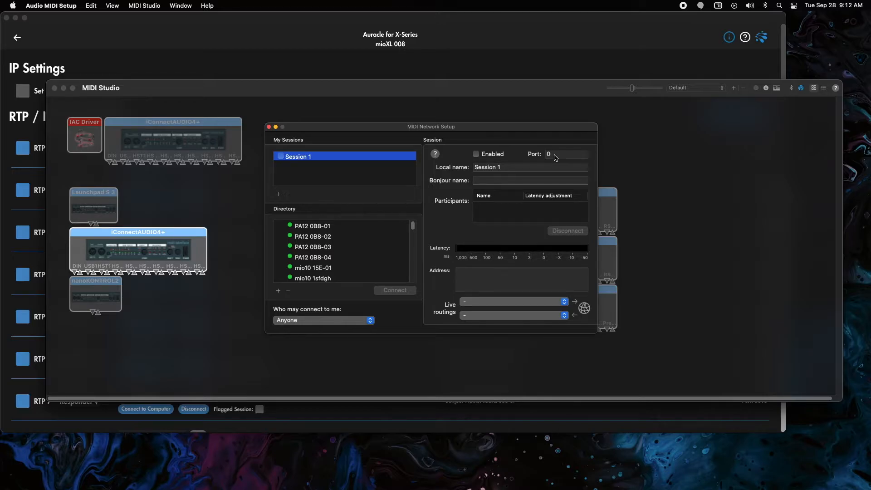
left_click(503, 168)
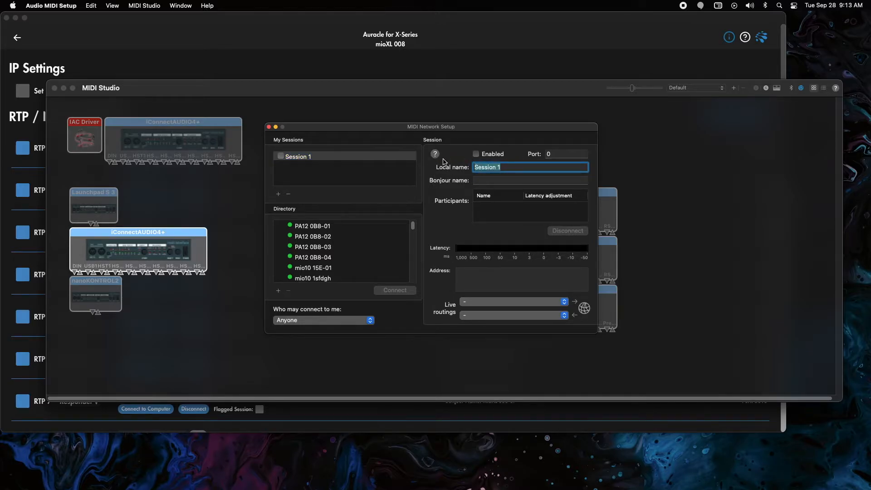
type("Monologue")
key("Return")
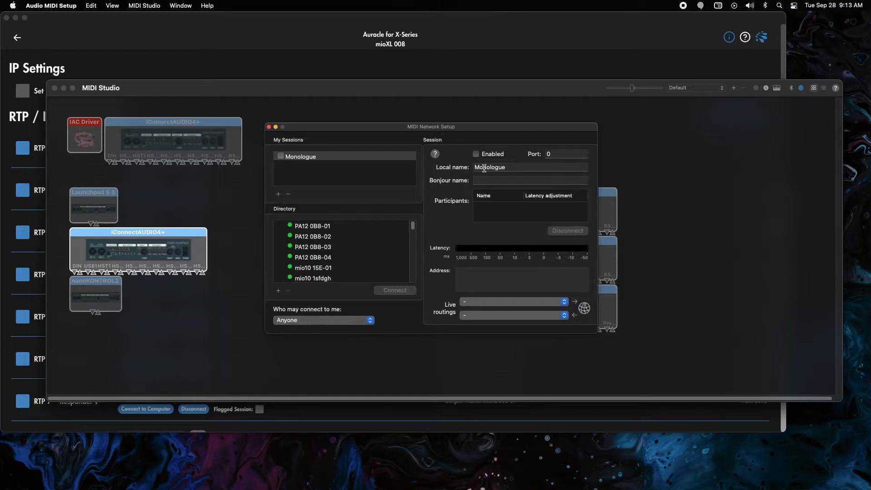
left_click(518, 168)
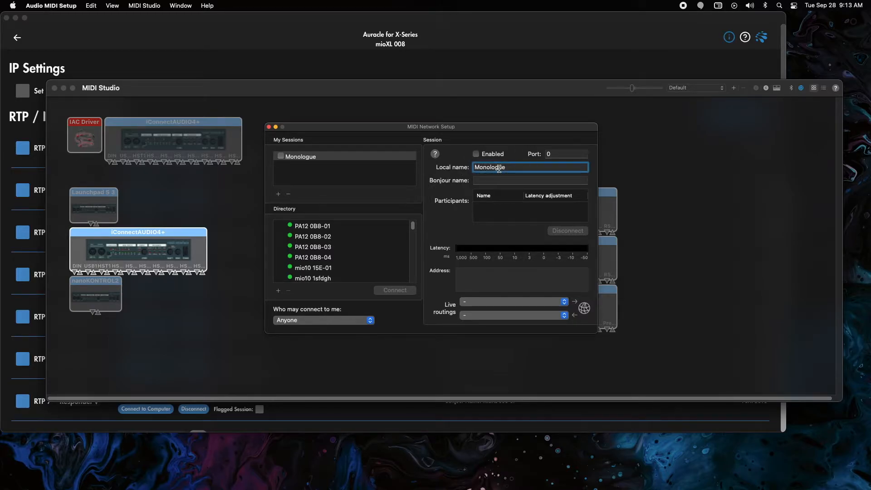
left_click(450, 150)
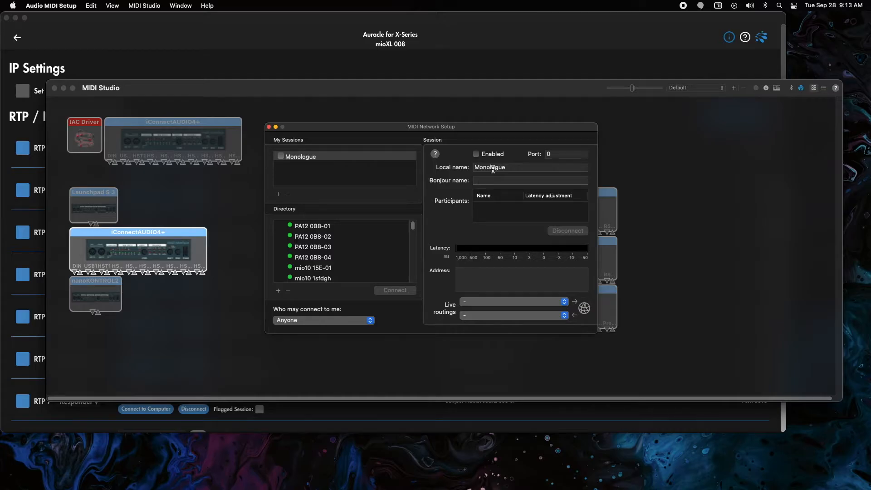
left_click(483, 180)
type("Monologue")
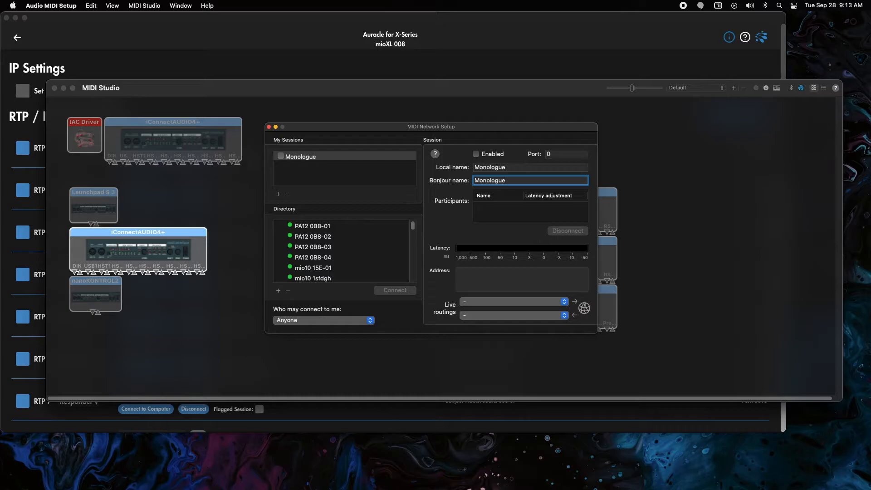
left_click(459, 190)
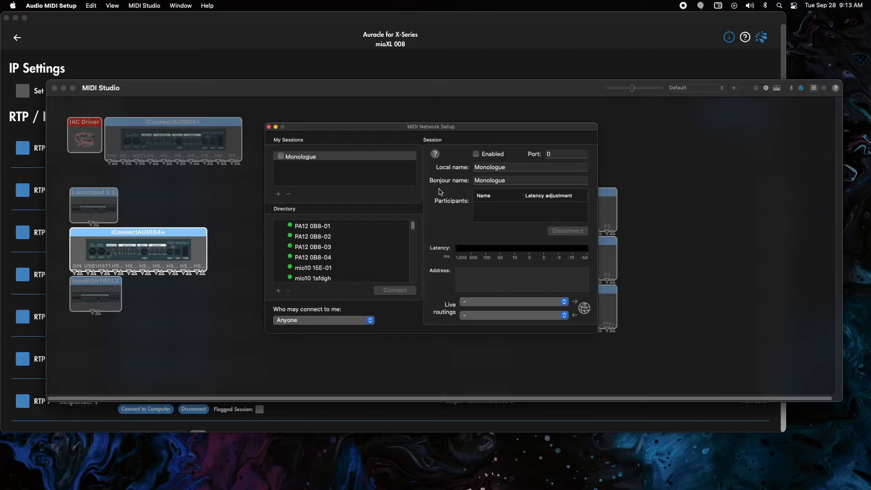
Copy the Bonjour name and enable the Monologue session
left_click_drag(516, 181, 452, 185)
key("super+c")
left_click(476, 155)
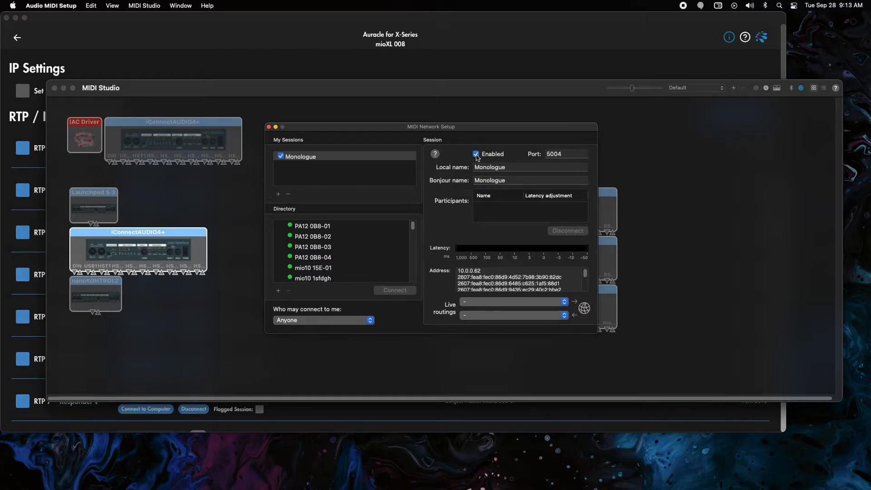
Switch back to Auracle and examine the roles, names and ports of the mioXL's RTP sessions 1 to 22
left_click(213, 59)
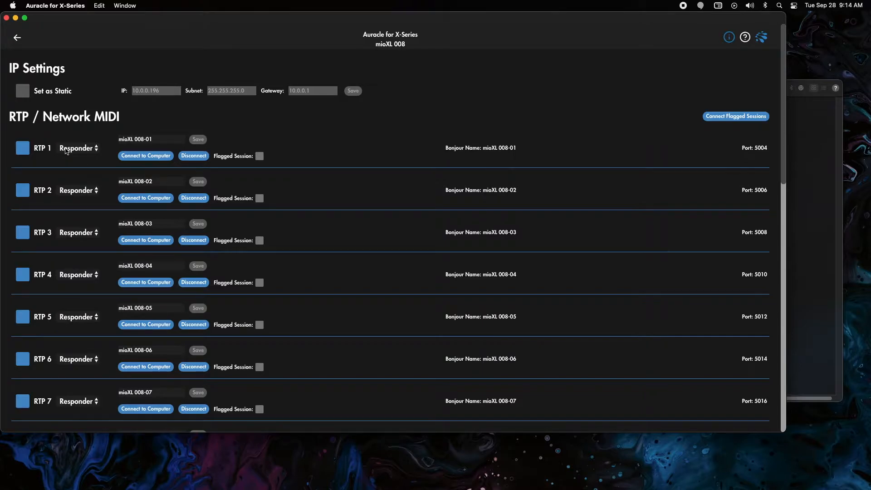
scroll(51, 215, "down", 5)
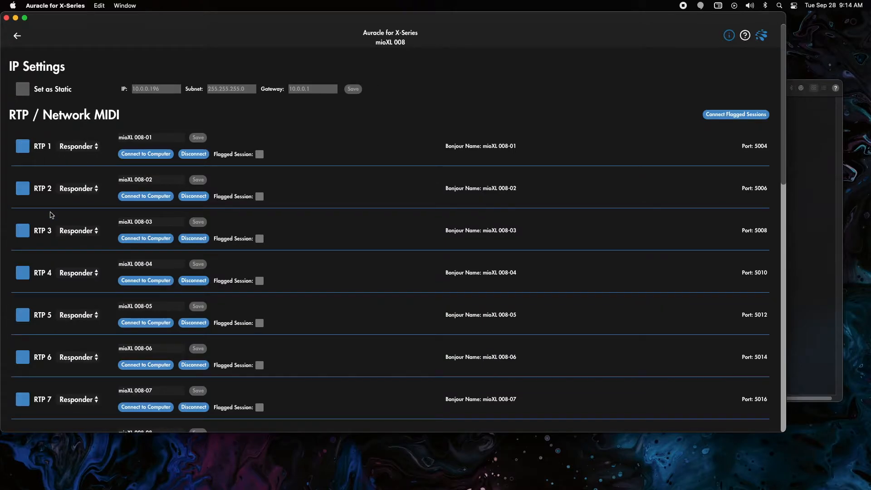
scroll(51, 216, "down", 20)
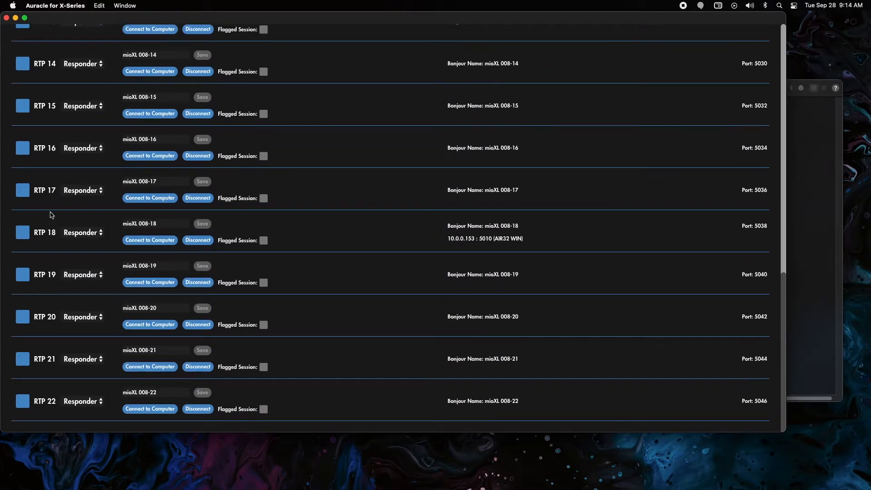
scroll(50, 215, "up", 20)
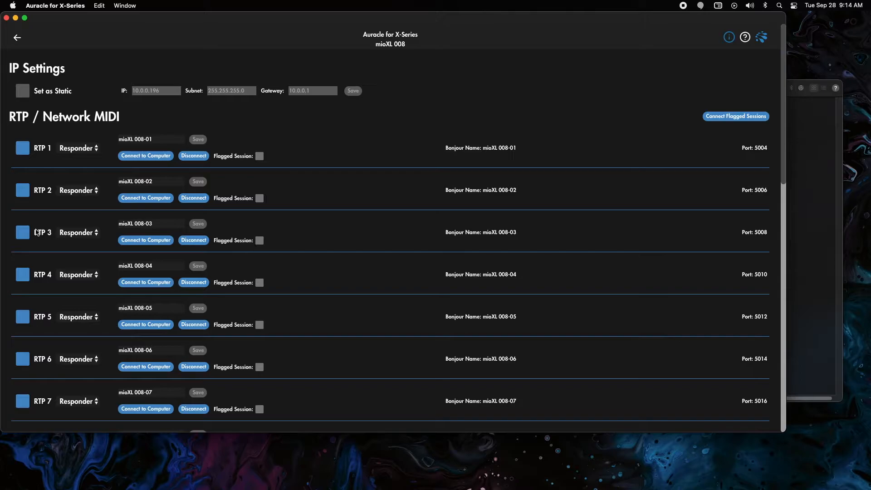
scroll(58, 243, "down", 10)
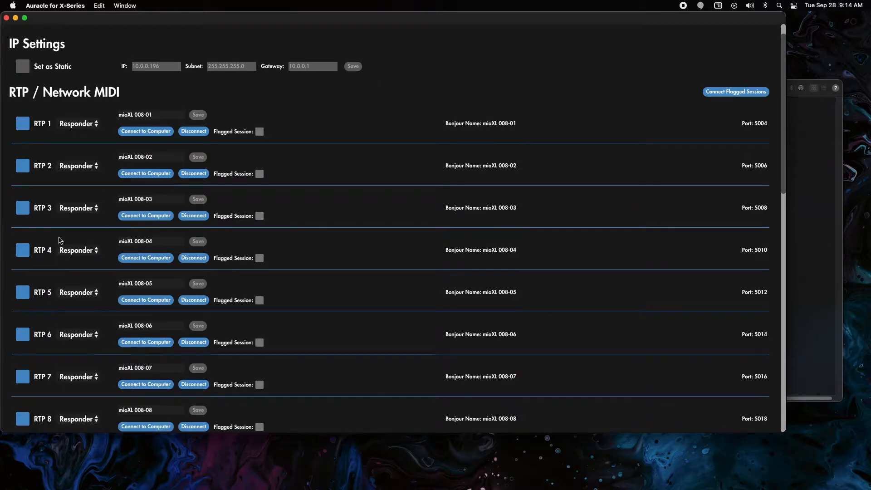
scroll(64, 255, "down", 1)
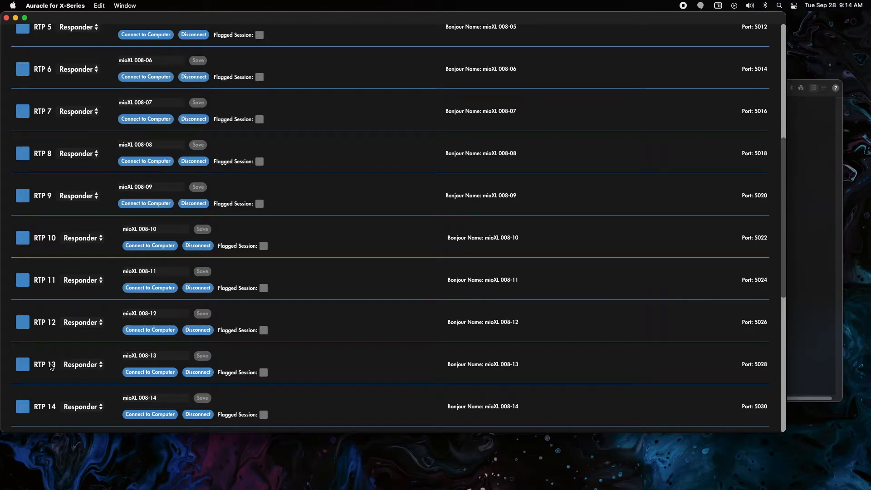
scroll(51, 366, "down", 15)
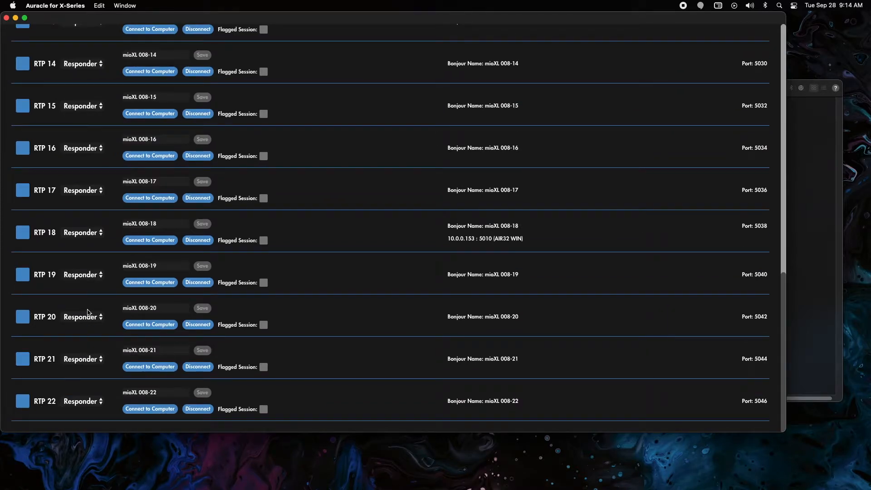
scroll(90, 313, "up", 6)
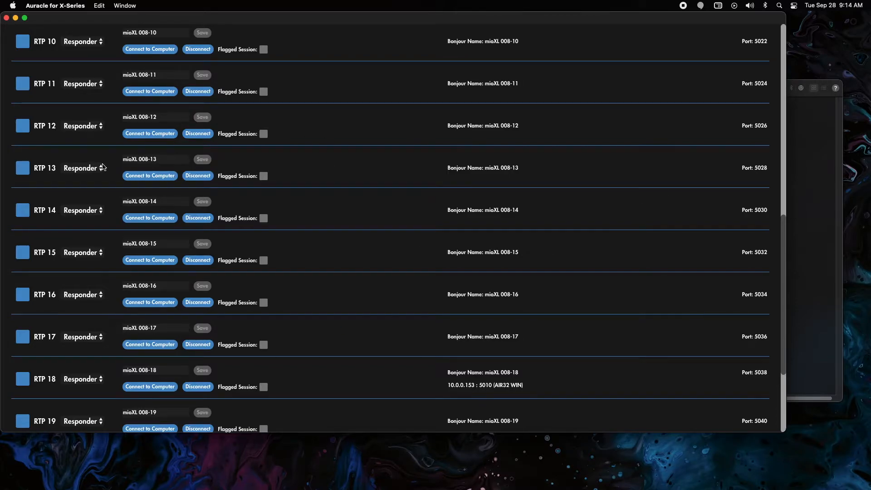
scroll(102, 166, "up", 15)
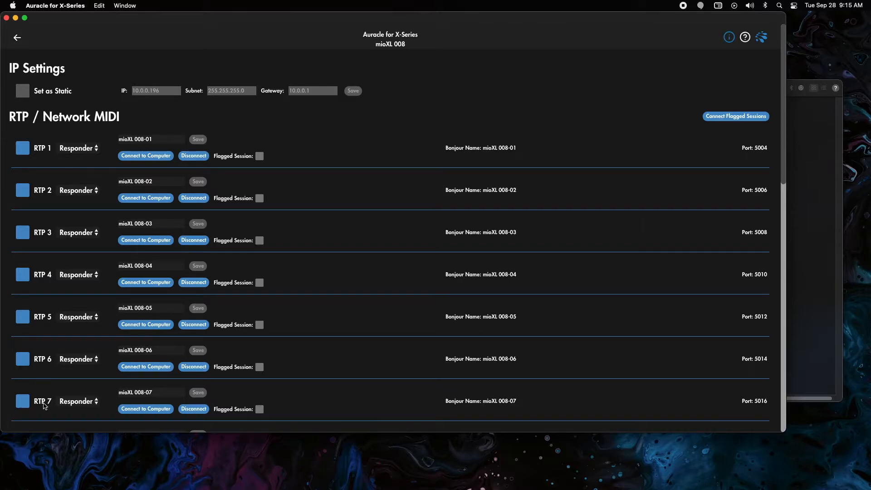
Set the role of session RTP 7 on the mioXL to Initiator
scroll(44, 403, "down", 1)
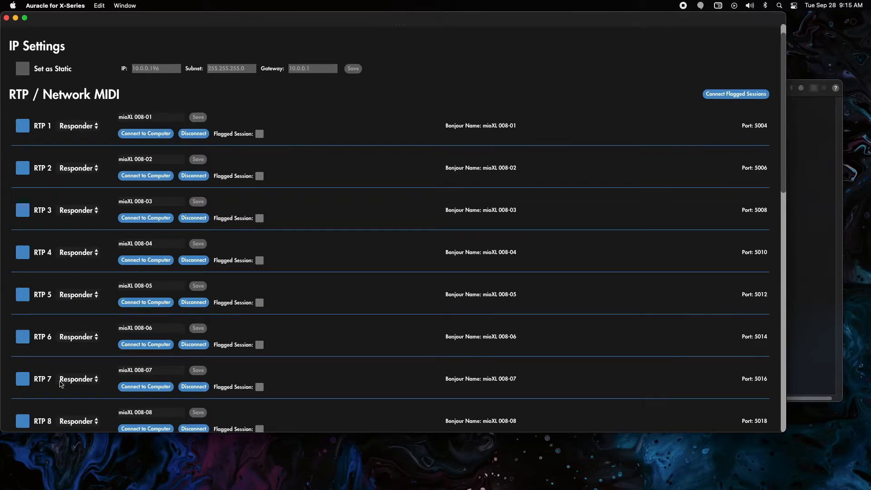
left_click(85, 380)
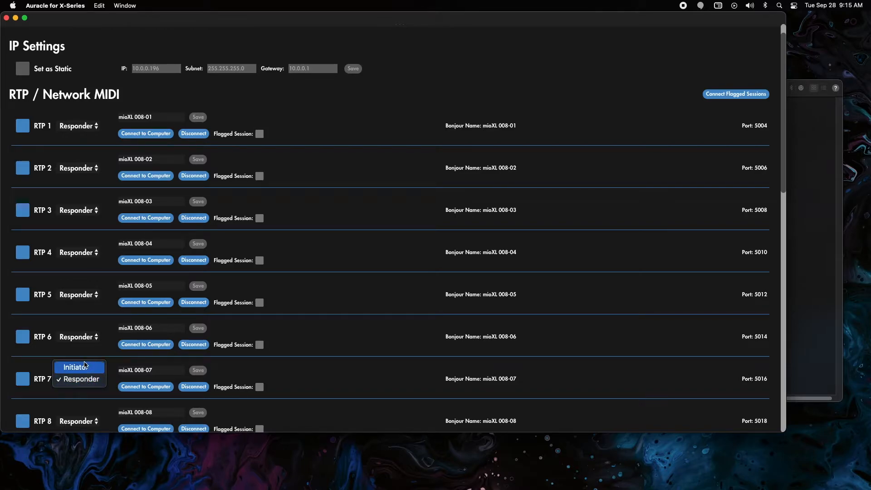
left_click(83, 367)
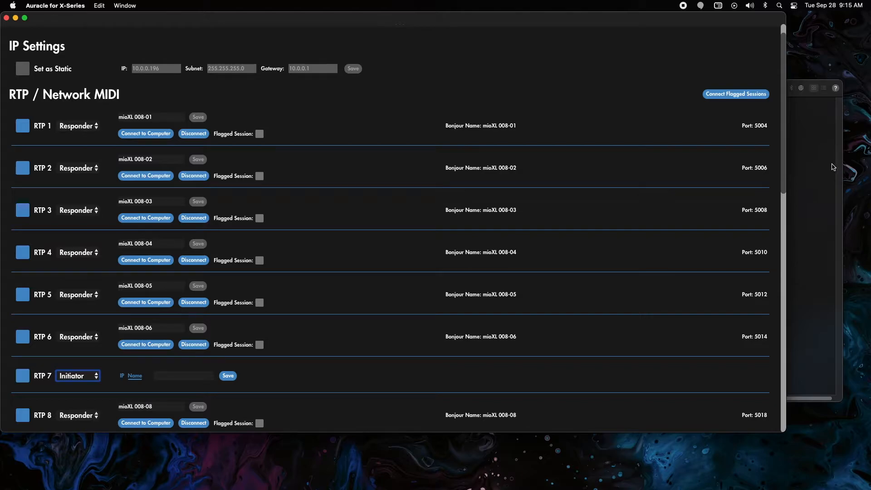
left_click(180, 371)
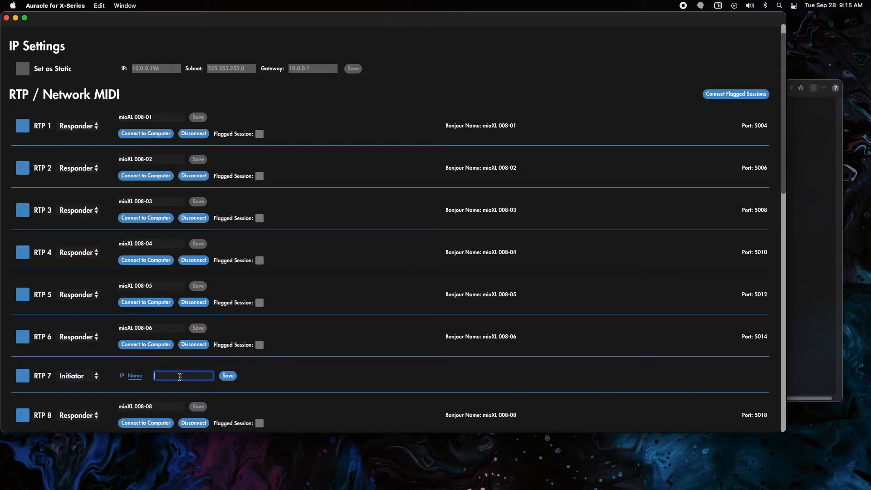
Try IP addressing for RTP 7, looking up the Monologue session's address and port in Audio MIDI Setup, and return RTP 7 to Name
left_click(122, 376)
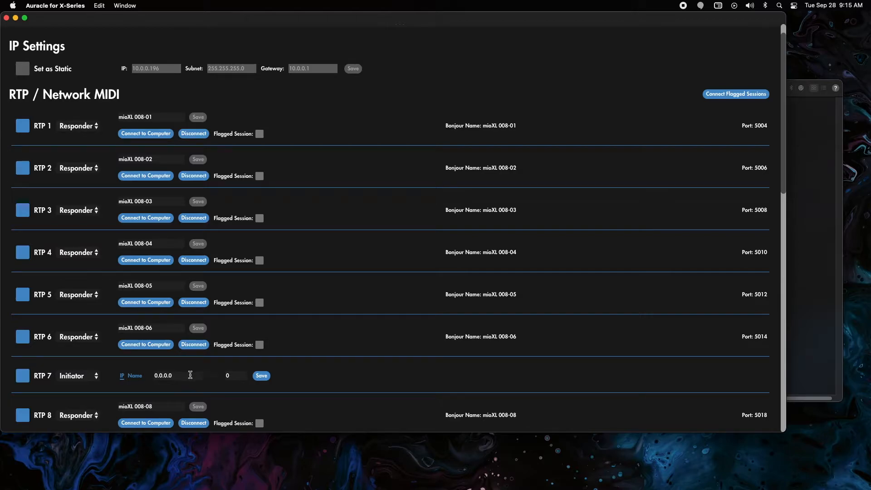
left_click(839, 148)
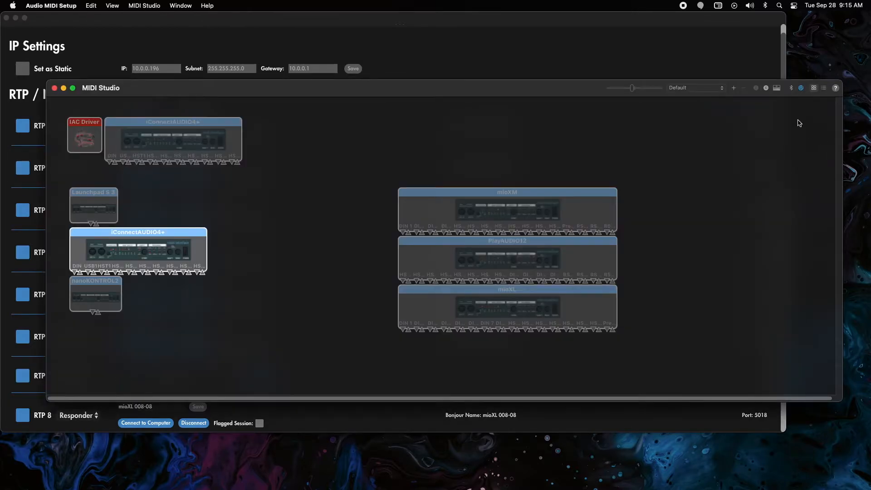
left_click(801, 88)
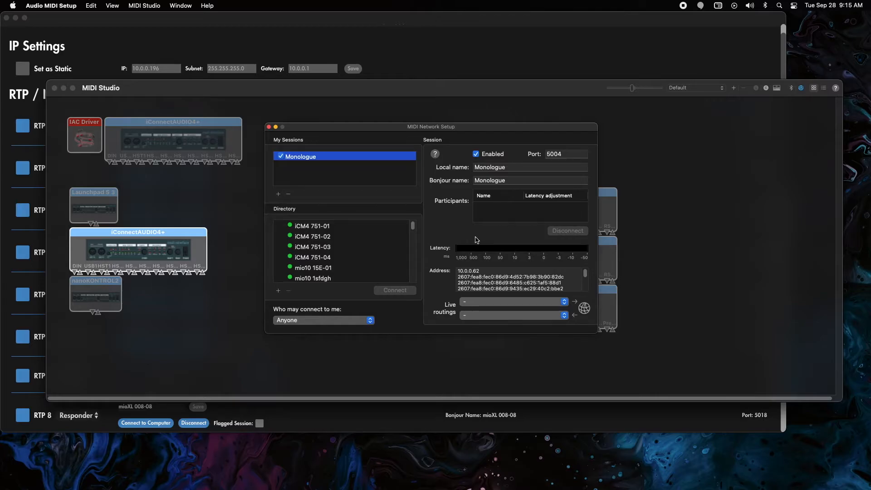
left_click(468, 267)
left_click(556, 155)
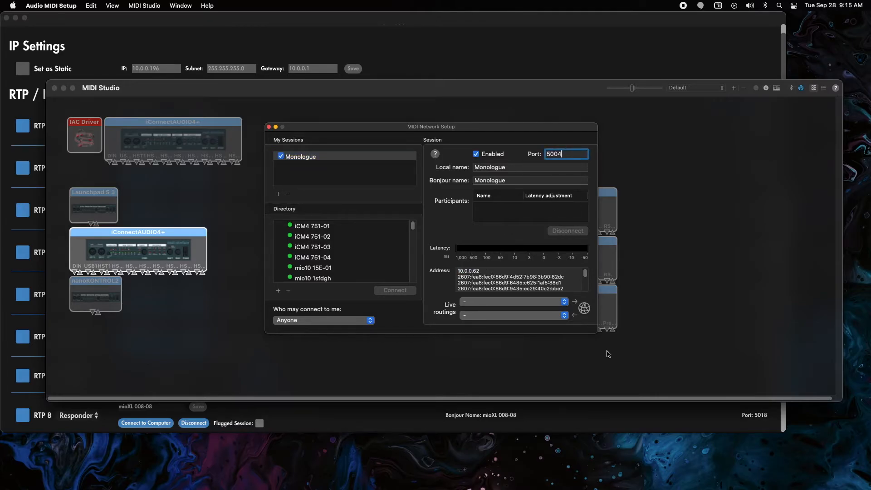
left_click(454, 61)
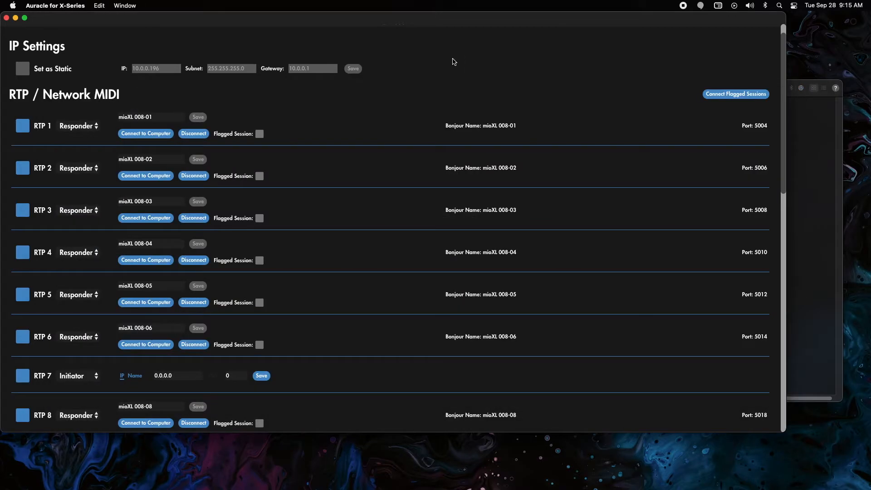
left_click(136, 376)
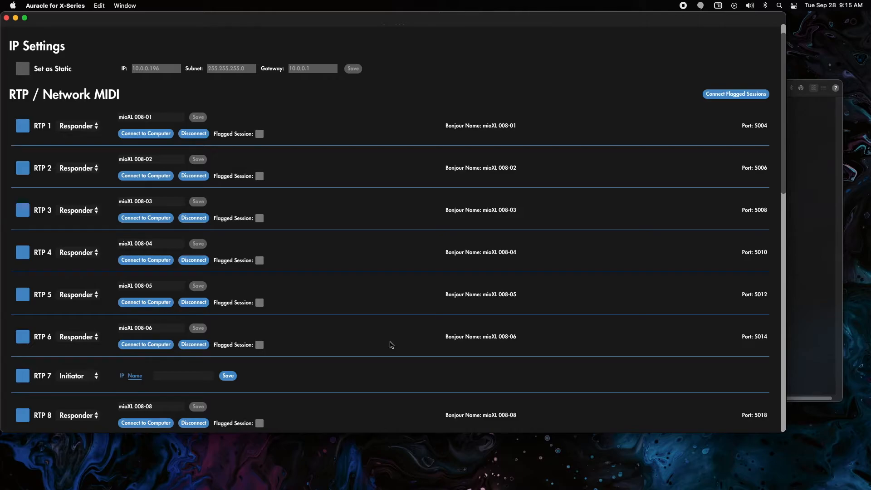
Switch to Audio MIDI Setup and copy the Monologue session's Bonjour name from the network setup
left_click(807, 97)
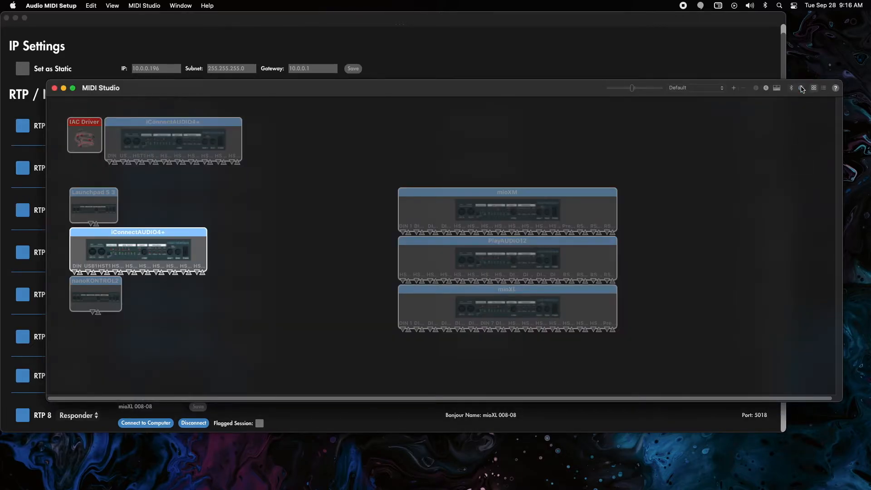
left_click(801, 87)
double_click(519, 180)
key("super+c")
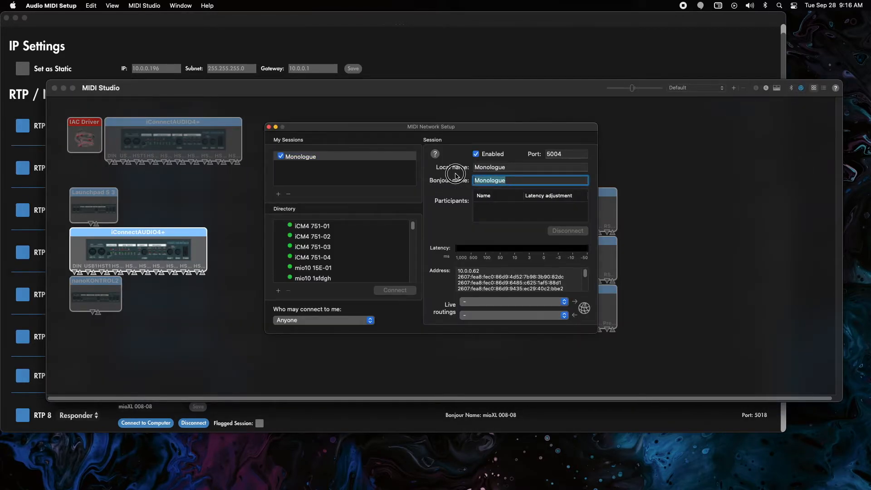
Switch back to Auracle and save the copied name Monologue as the session that RTP 7 connects to
left_click(395, 49)
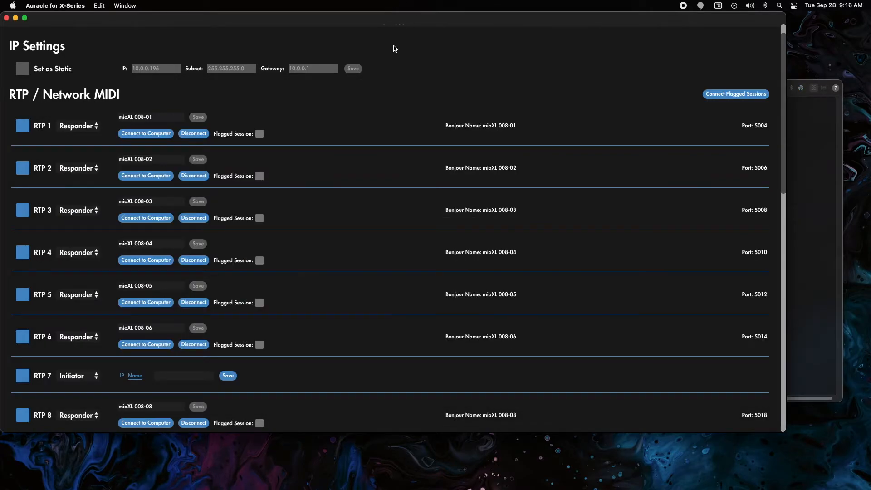
left_click(169, 376)
key("super+v")
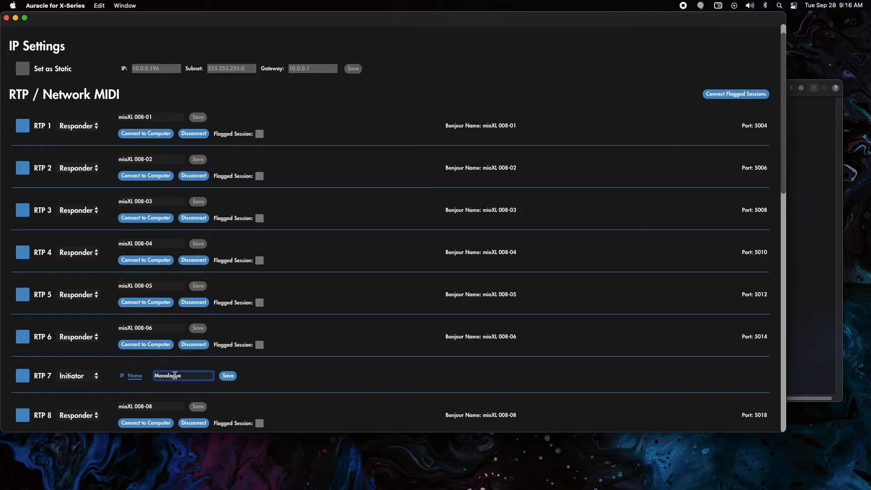
left_click(222, 378)
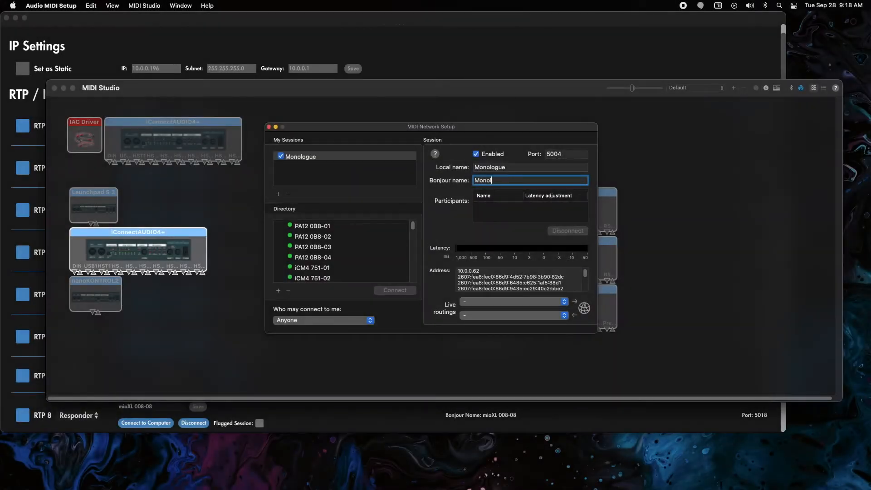
Re-enter Monologue as the network session's Bonjour name in Audio MIDI Setup and copy it
key("Return")
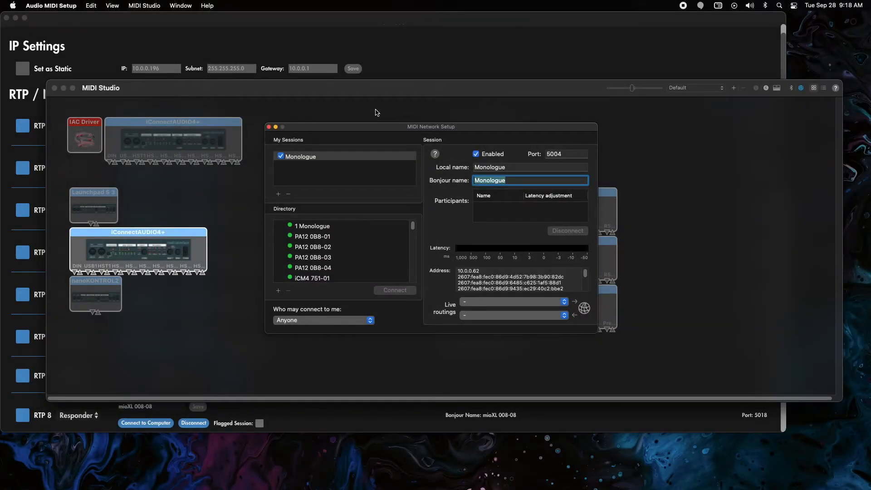
left_click(437, 192)
double_click(479, 181)
key("super+c")
left_click(454, 185)
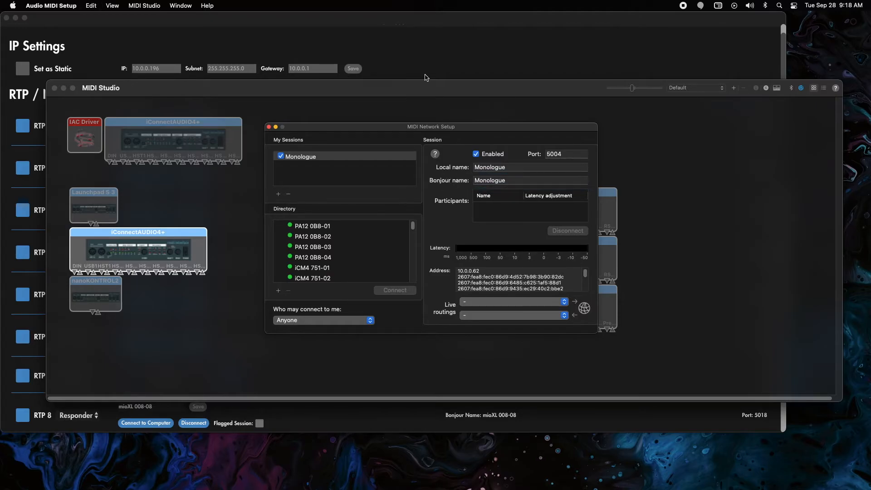
Switch to Auracle, replace RTP 7's target name with the copied Bonjour name Monologue and save it
left_click(425, 75)
left_click_drag(194, 374, 143, 375)
key("super+v")
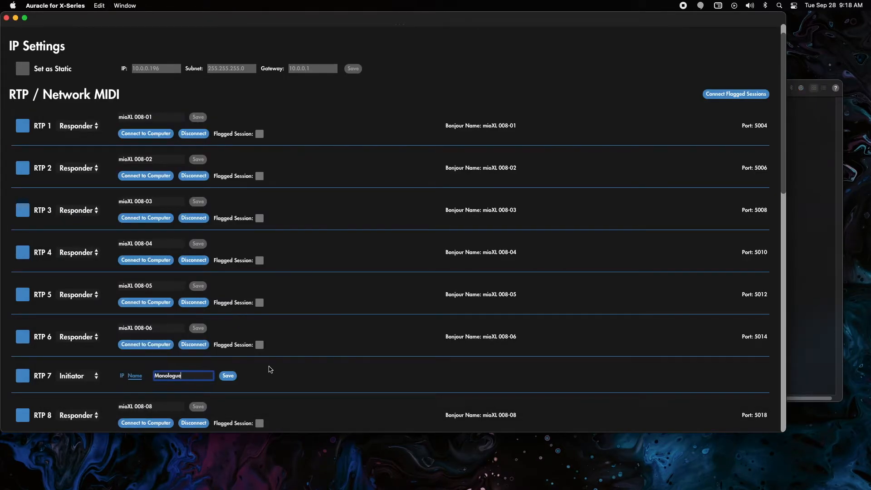
left_click(228, 376)
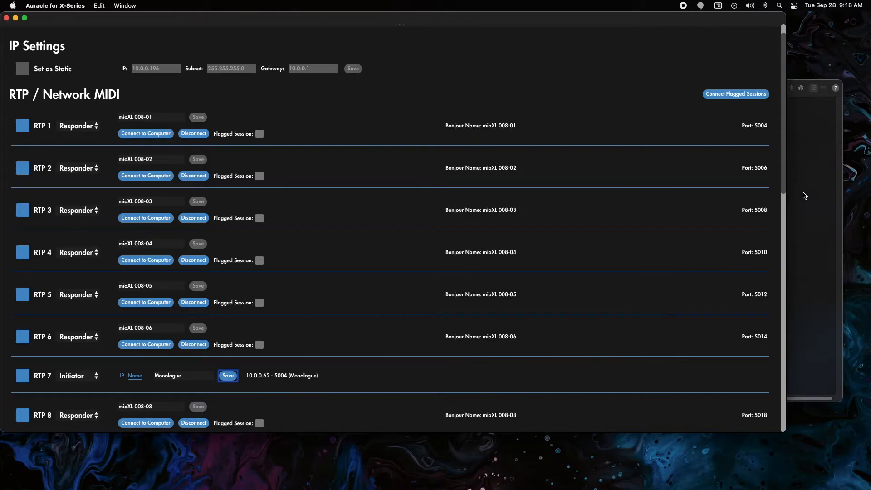
Switch to Audio MIDI Setup's network setup and check the Monologue session's participants and Bonjour name
left_click(807, 92)
left_click(801, 88)
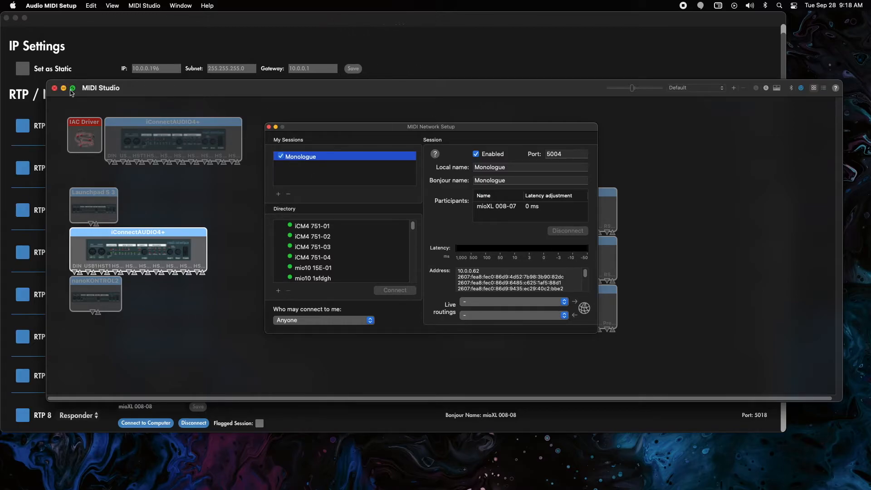
left_click(511, 180)
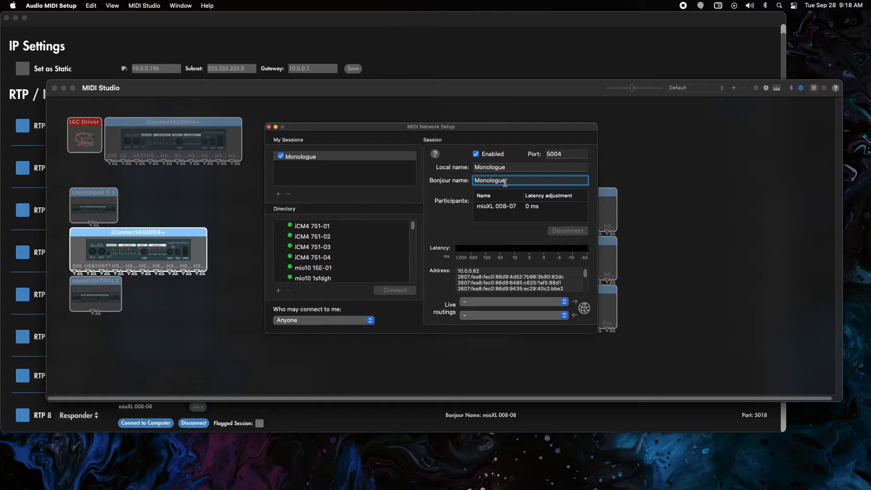
left_click(447, 197)
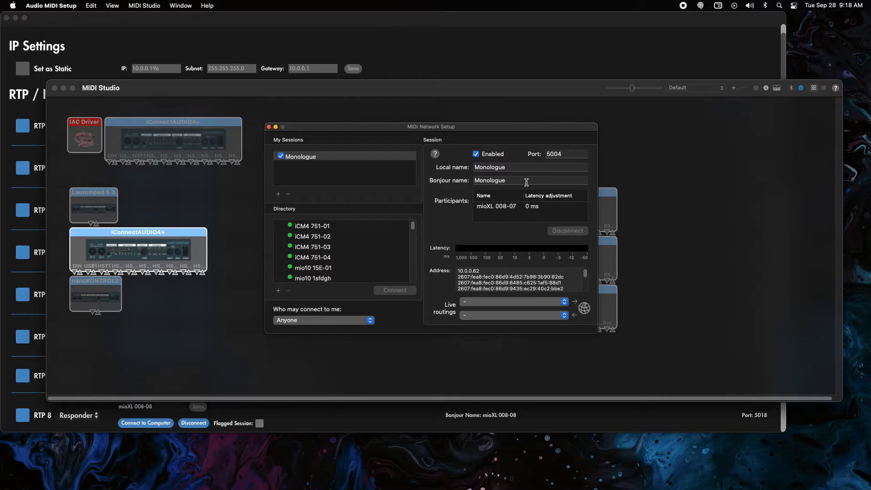
Add a second network MIDI session, remove it, and reconfirm the Monologue session's Bonjour name
left_click(278, 193)
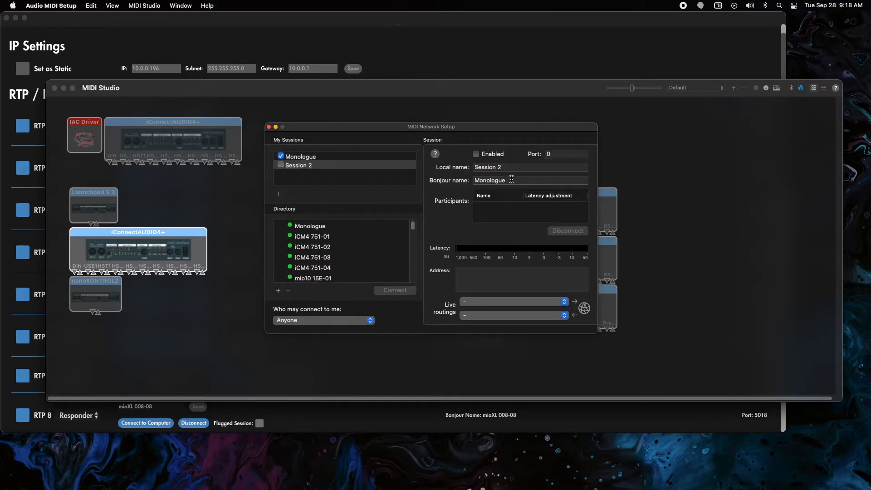
left_click(288, 194)
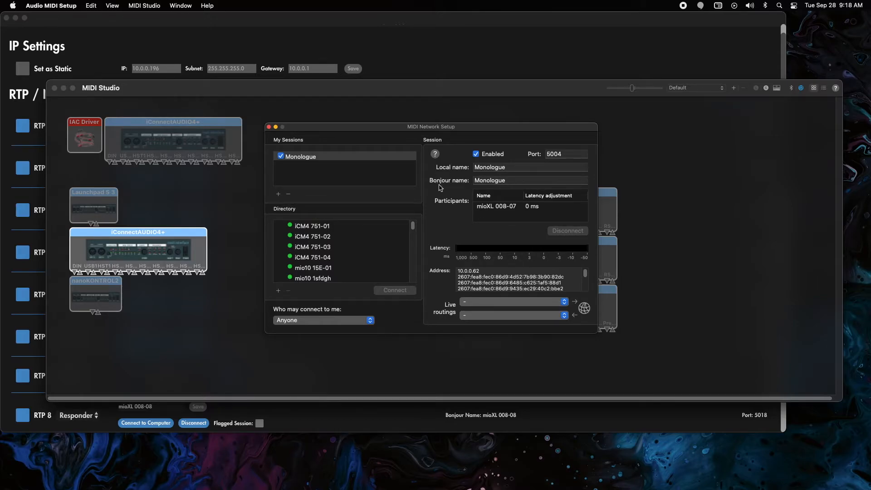
left_click(508, 181)
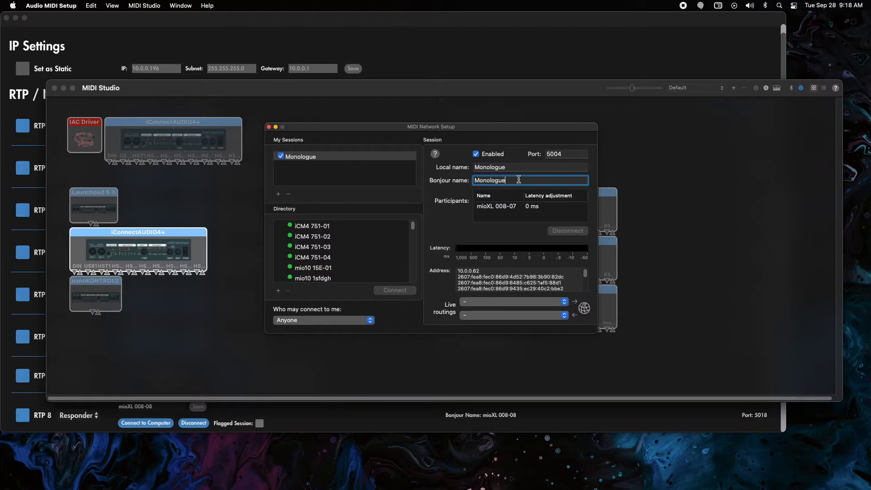
key("Return")
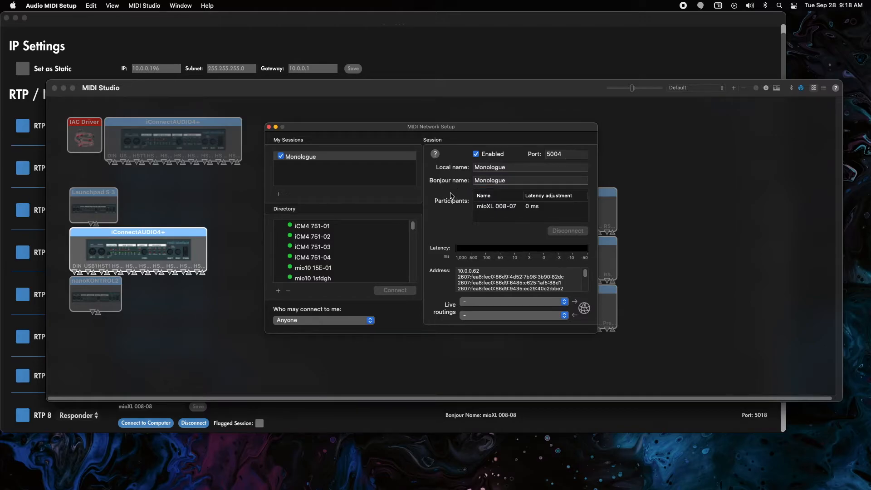
Compare RTP 7's target name in Auracle with the Monologue session's Bonjour name and participants in Audio MIDI Setup
left_click(380, 37)
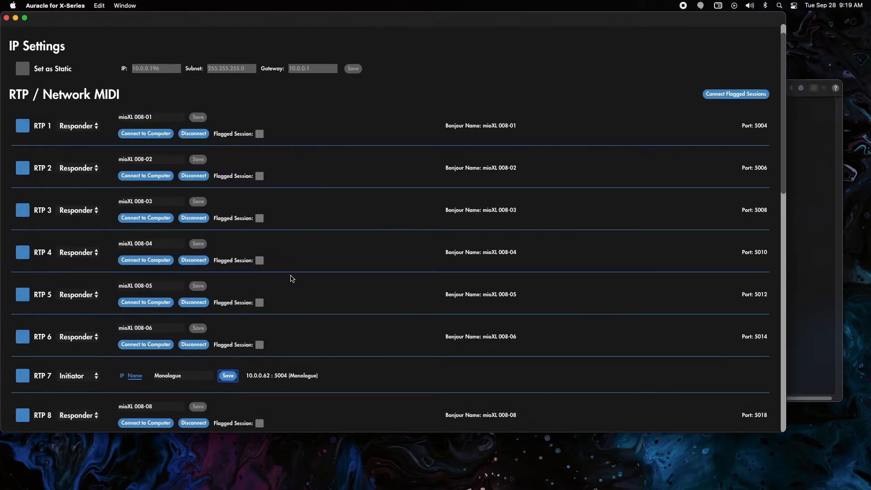
left_click(801, 129)
left_click(801, 88)
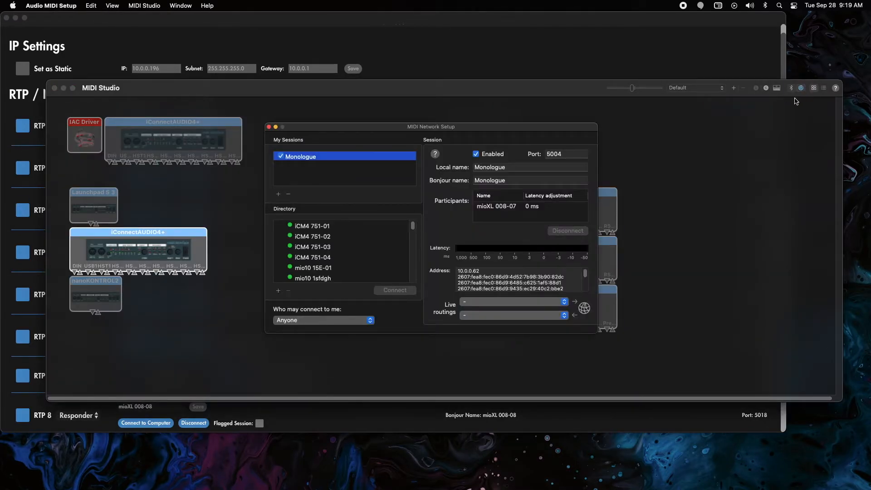
left_click(507, 180)
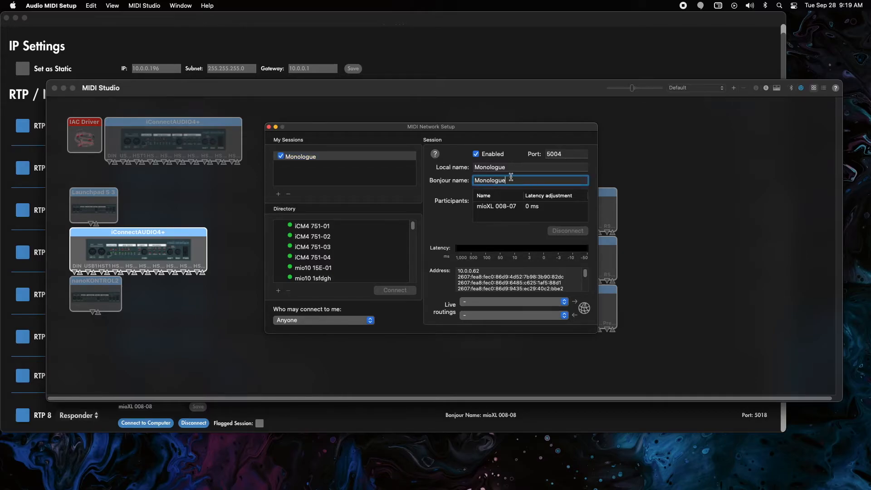
left_click(452, 194)
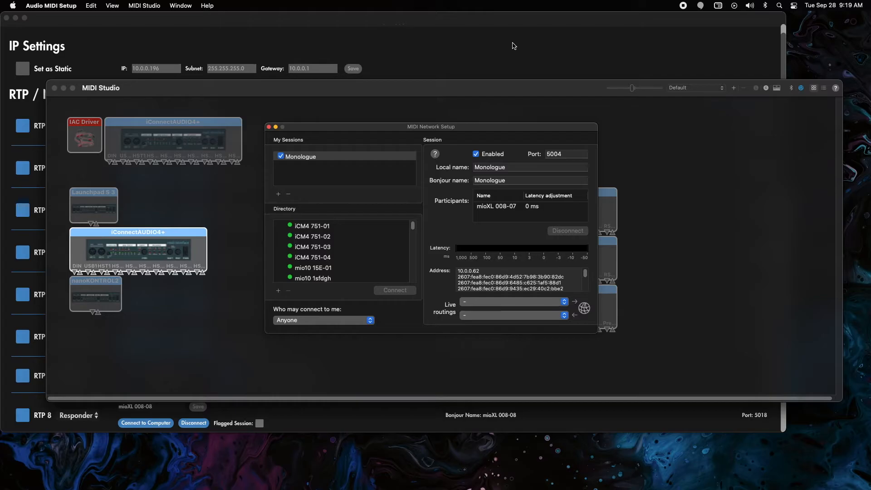
left_click(440, 42)
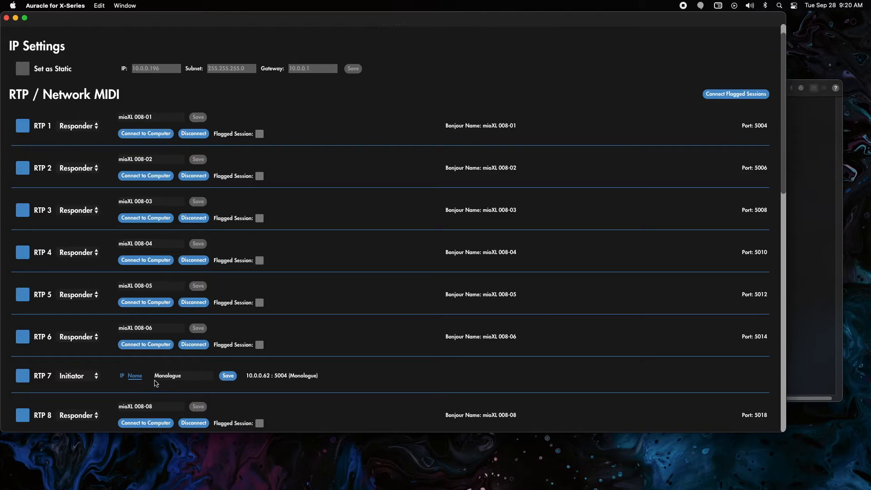
left_click(806, 119)
left_click(802, 89)
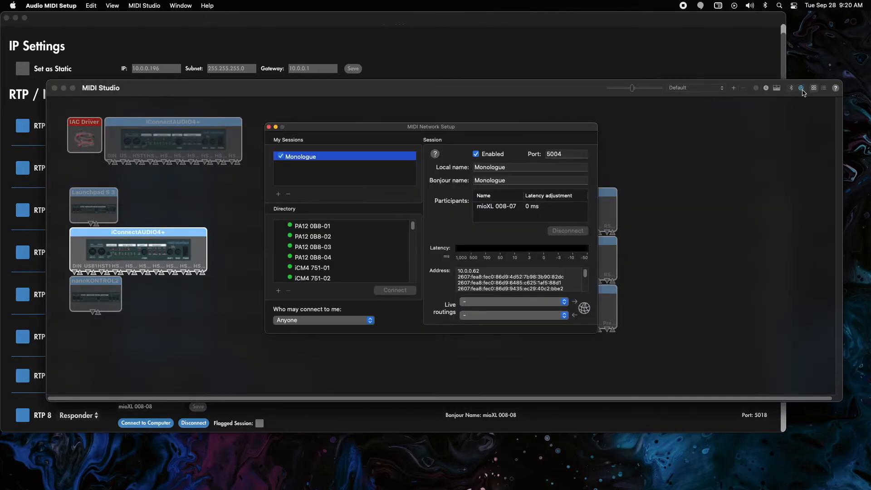
left_click(577, 42)
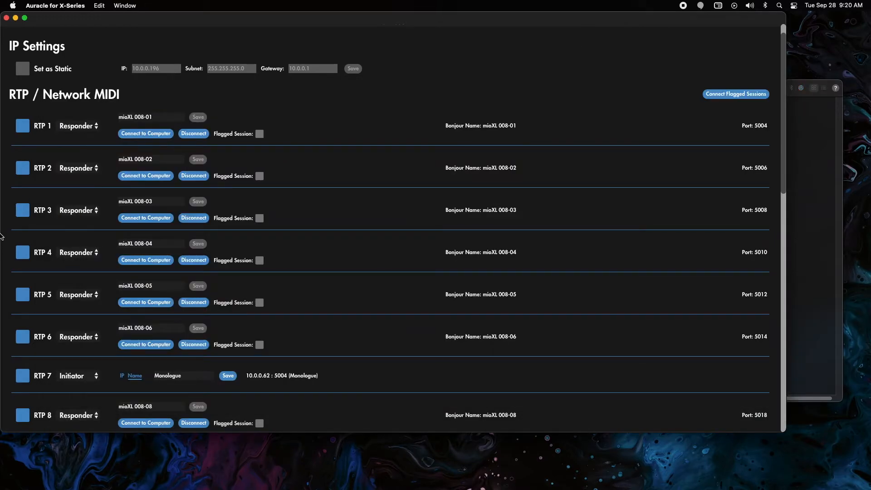
Launch Ableton Live and dismiss the notice about disabled audio
mouse_move(1, 229)
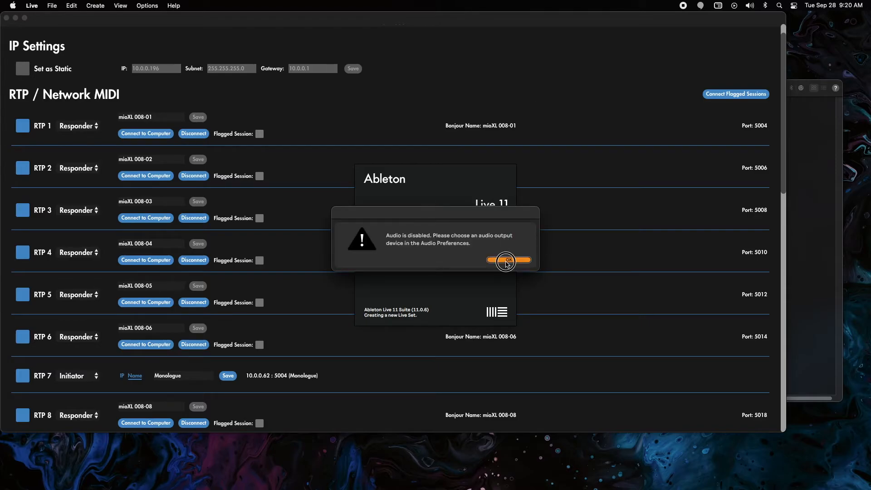
left_click(505, 260)
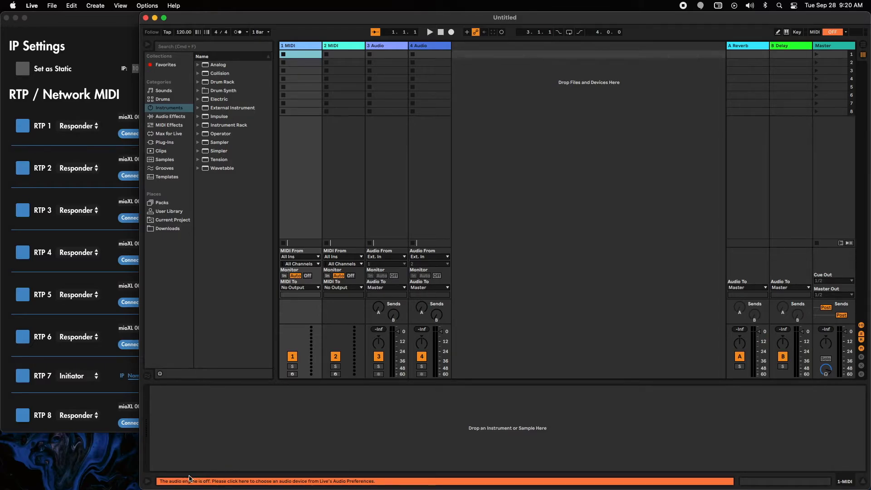
Set Live's audio output device to Mac mini Speakers (0 In, 2 Out) and close the preferences
left_click(190, 478)
left_click(543, 188)
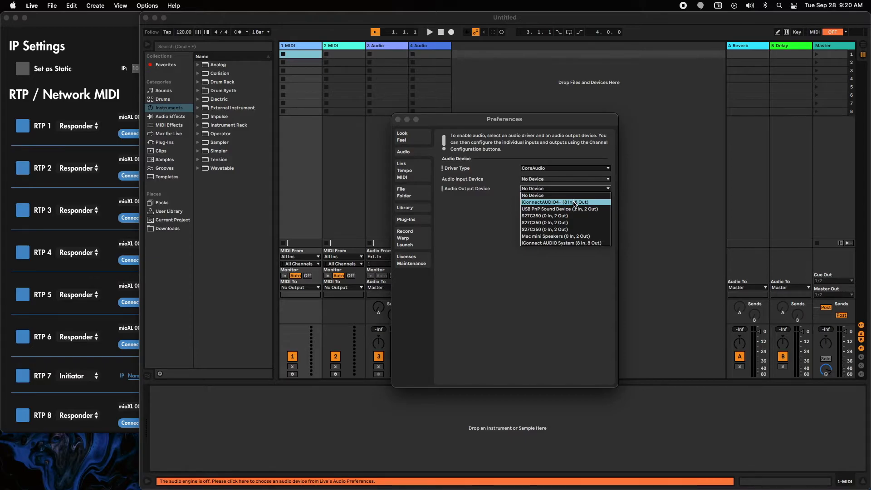
left_click(558, 235)
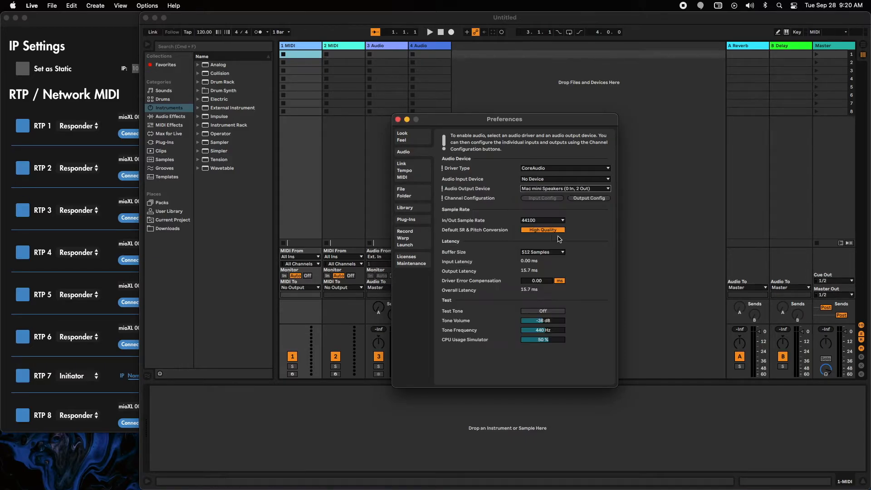
left_click(398, 119)
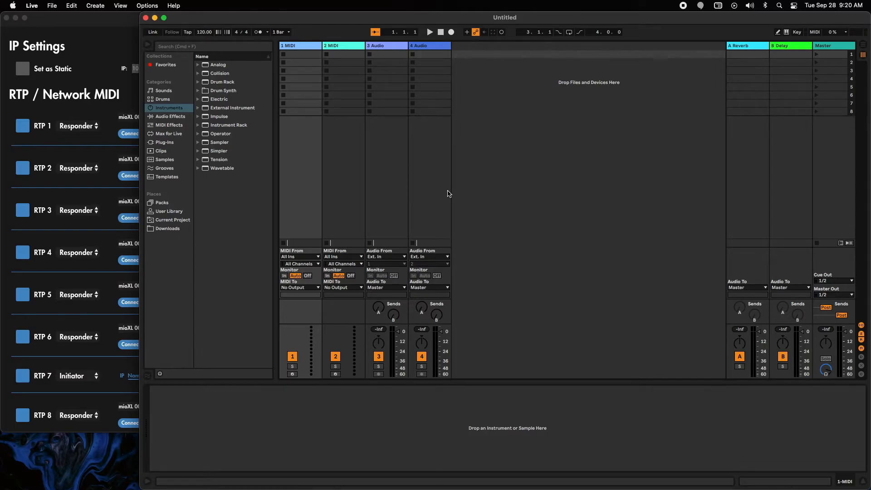
Inspect the Network (Monologue) input port and its sync options in Live's MIDI preferences
key("super+comma")
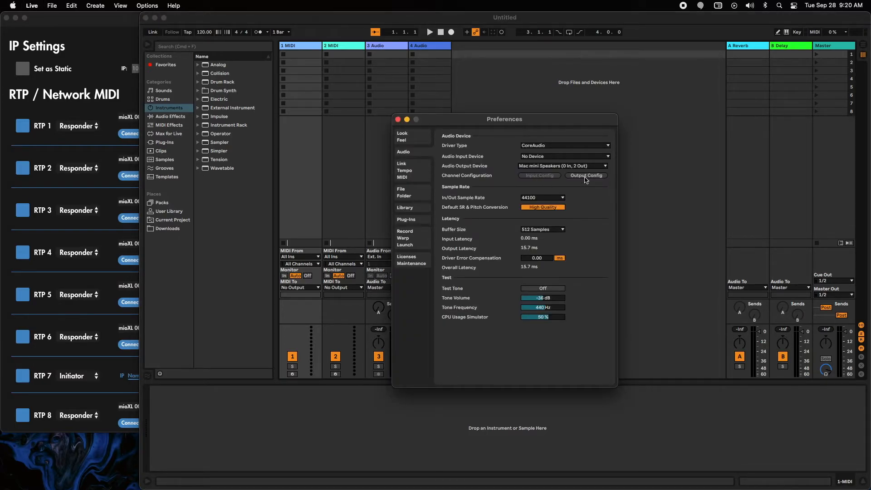
left_click(405, 175)
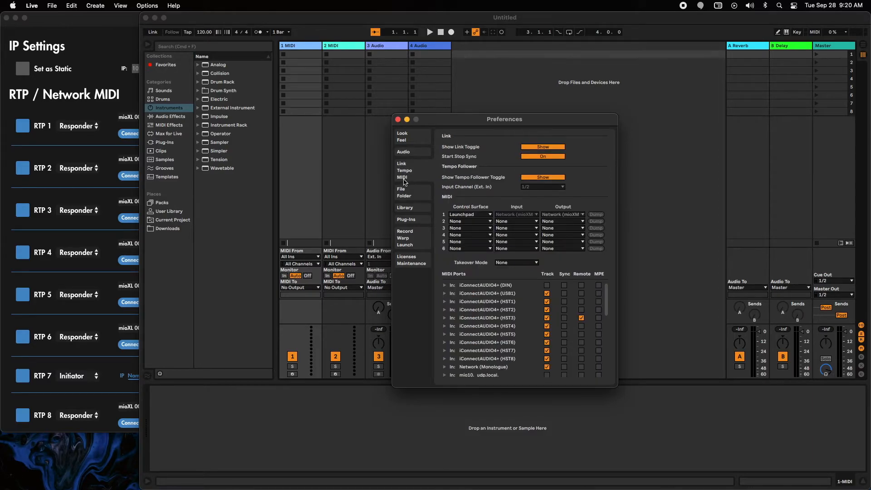
scroll(474, 330, "down", 1)
scroll(466, 359, "down", 1)
left_click(445, 355)
scroll(467, 331, "down", 4)
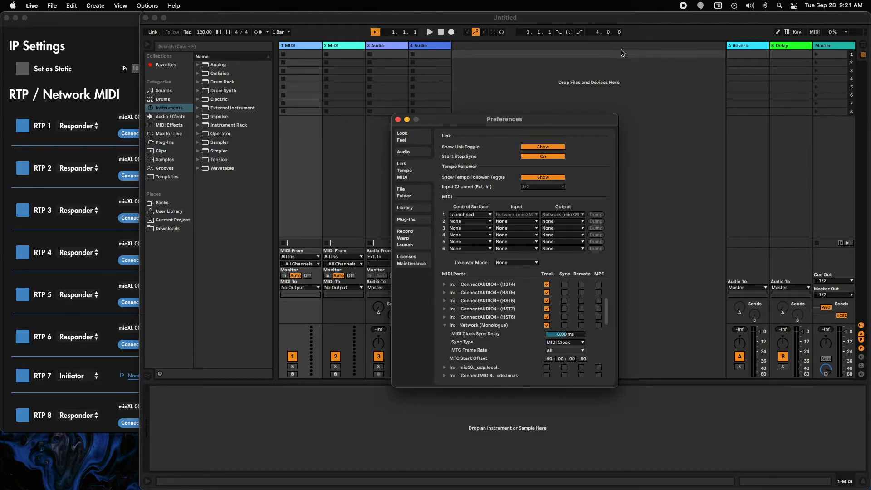
left_click_drag(665, 23, 627, 30)
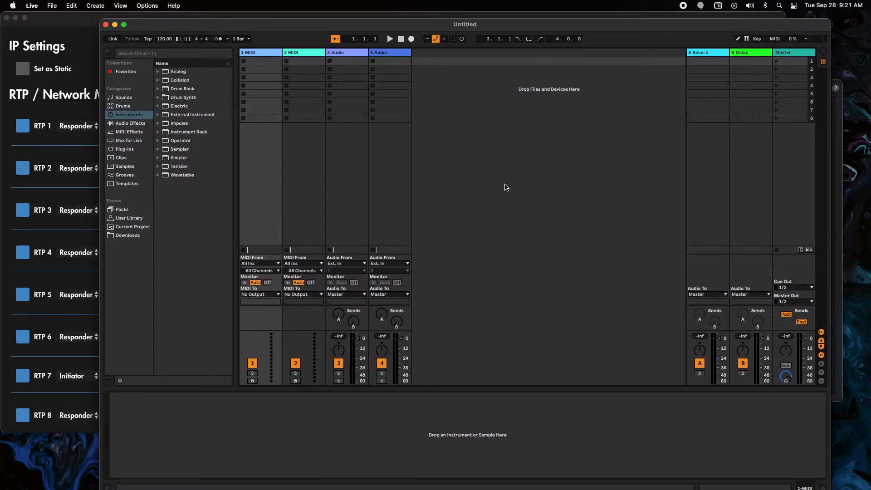
key("super+comma")
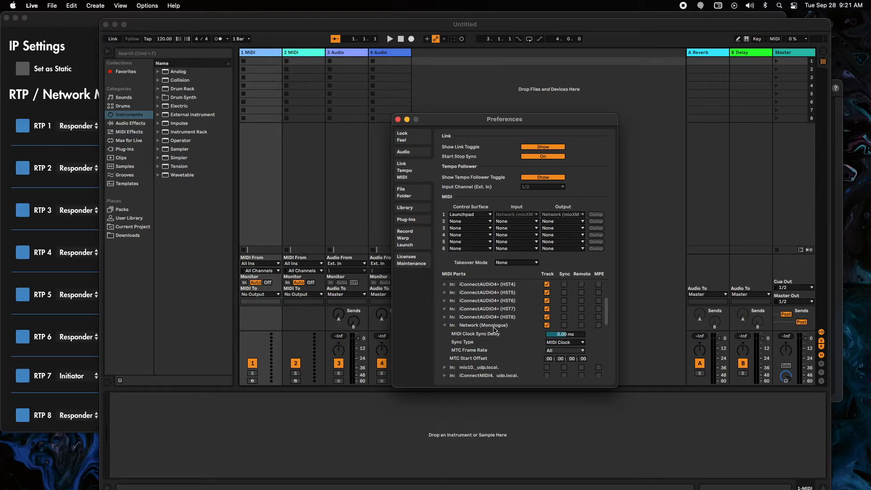
left_click(445, 325)
left_click(445, 326)
left_click(445, 325)
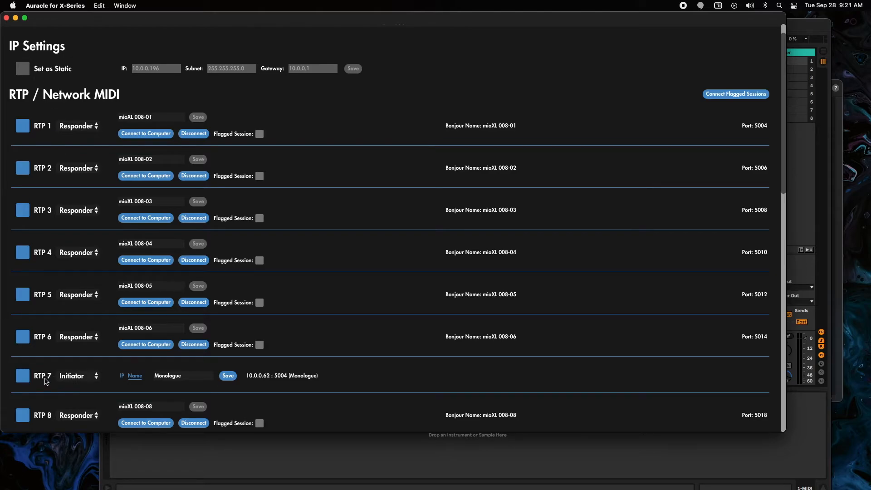
Switch to Auracle and check the mioXL's MIDI routing for the RTP 7 and Monologue sources
scroll(22, 187, "up", 3)
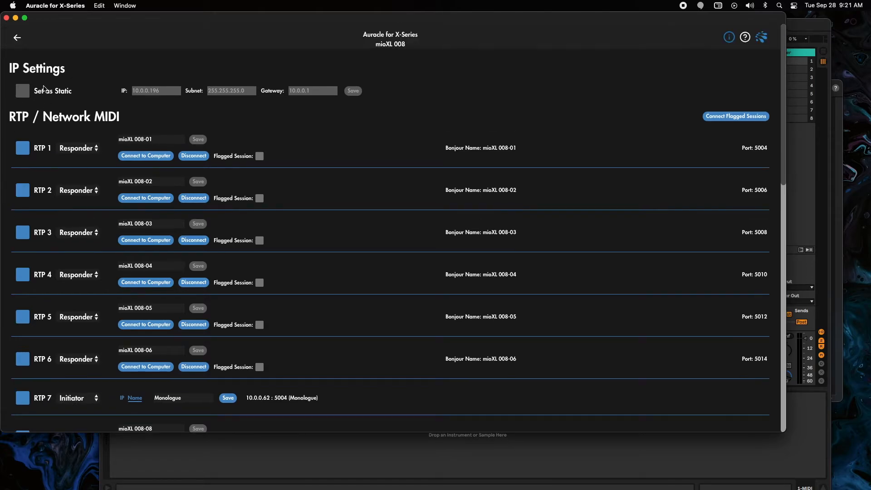
left_click(17, 36)
left_click(653, 158)
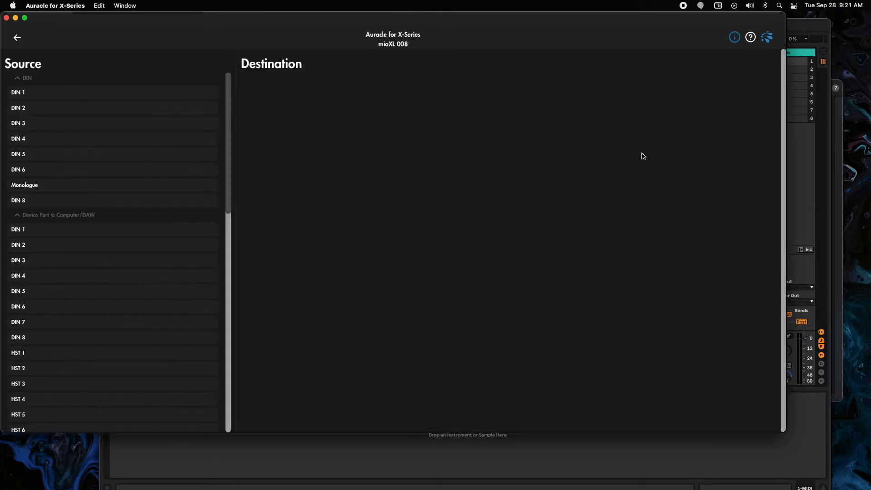
scroll(102, 190, "down", 10)
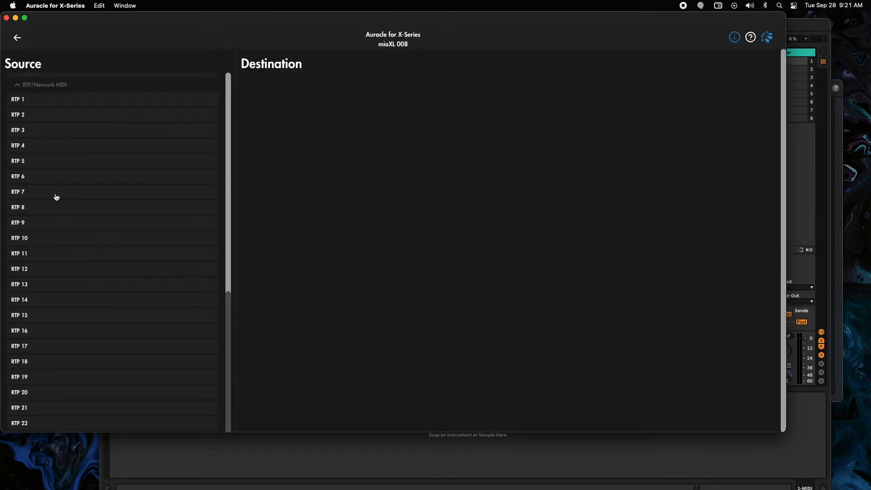
left_click(32, 191)
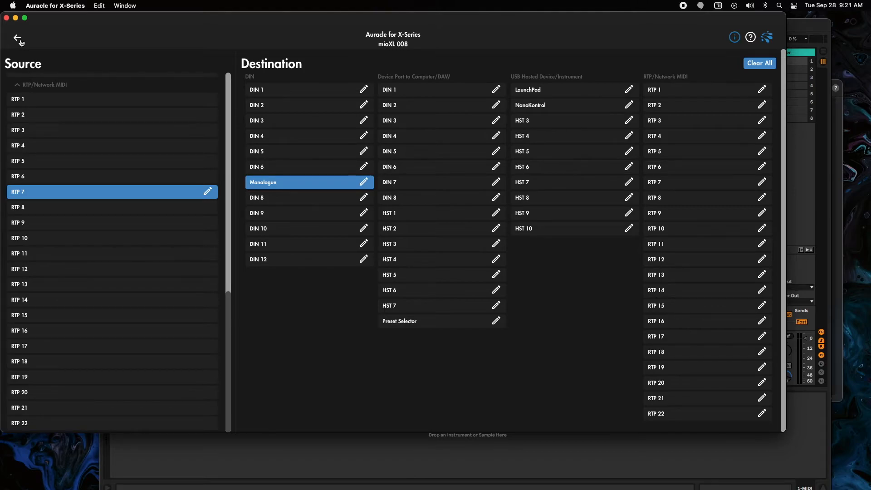
scroll(75, 221, "up", 15)
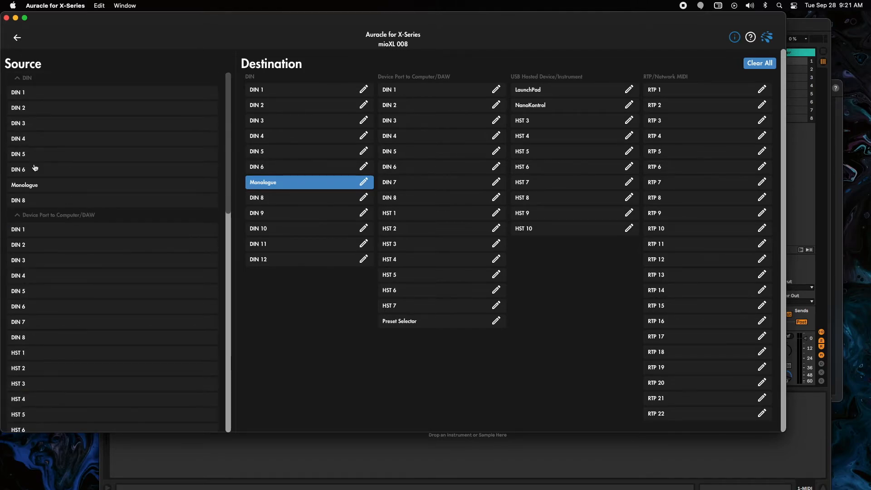
left_click(34, 184)
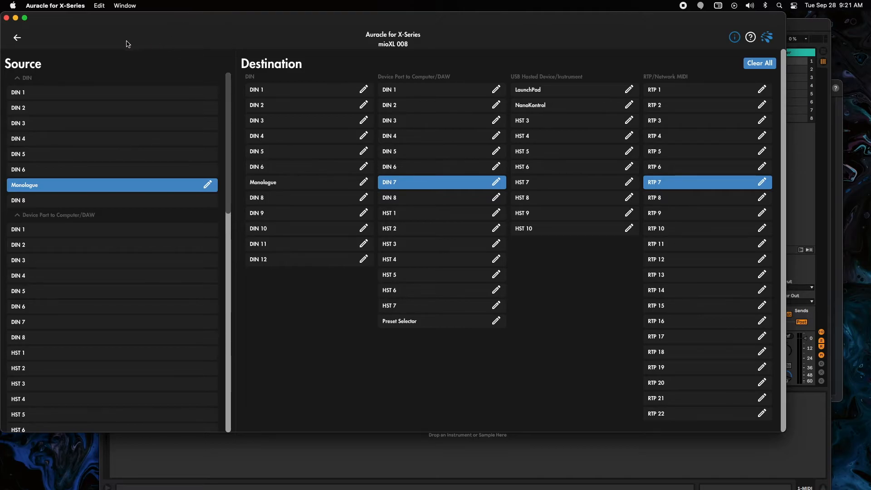
Return to the mioXL 008's RTP / Network MIDI settings and review the sessions' roles, Bonjour names and ports
left_click(18, 38)
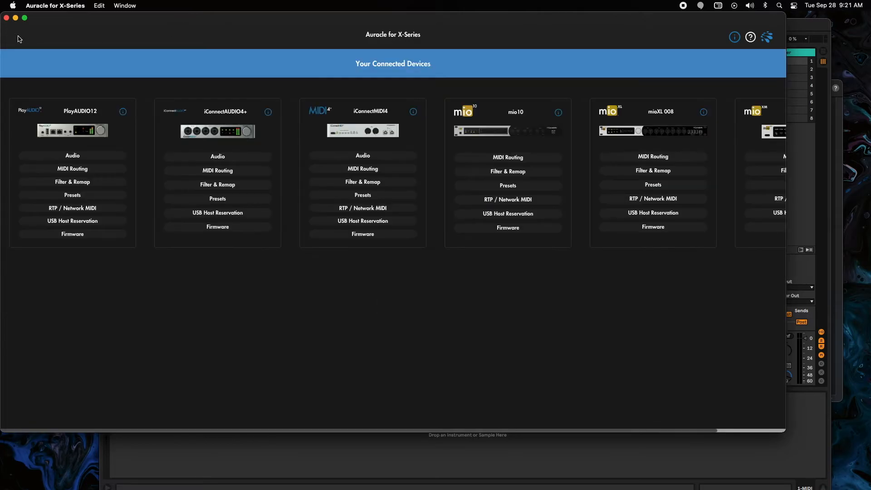
left_click(657, 200)
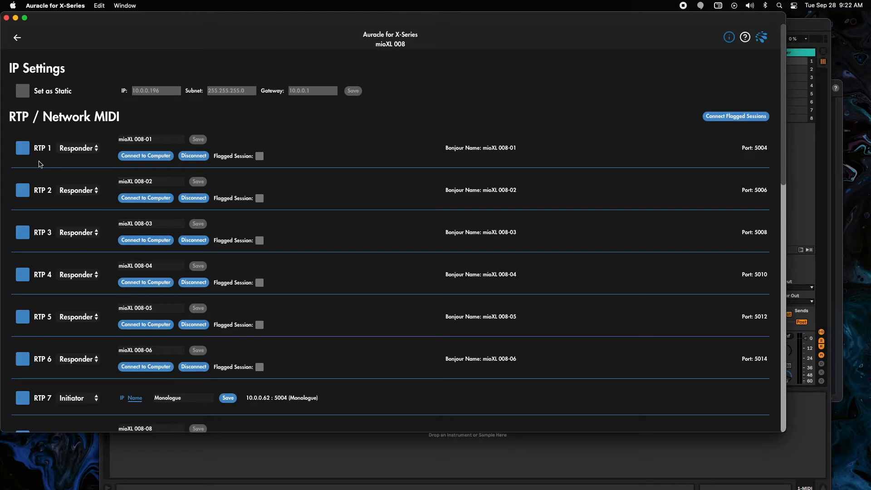
scroll(330, 262, "down", 6)
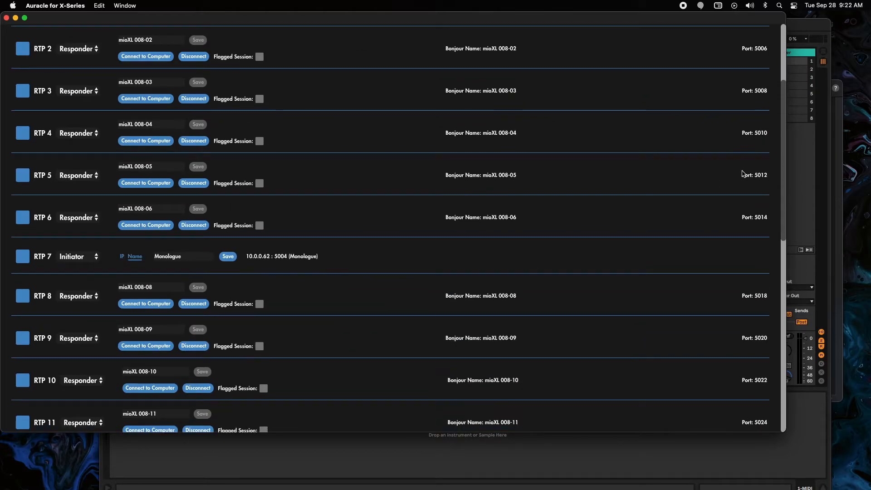
Switch to Audio MIDI Setup and add two network MIDI sessions alongside Monologue
left_click(778, 5)
type("audio")
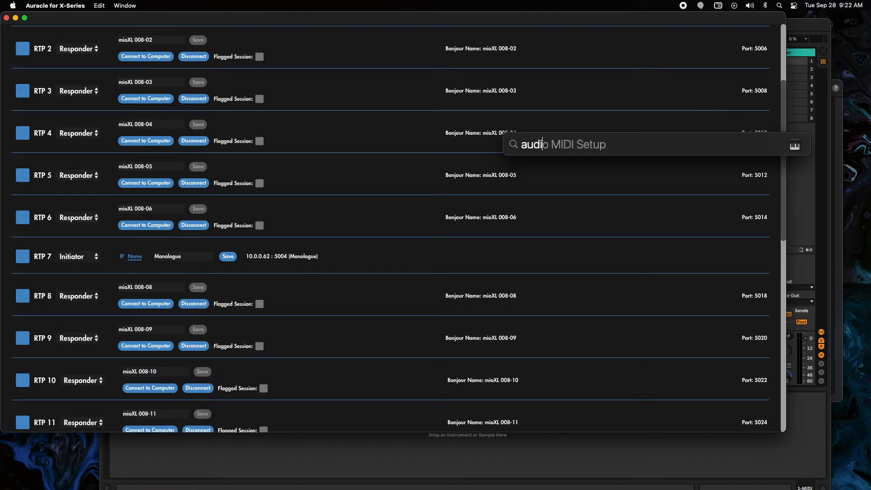
key("Return")
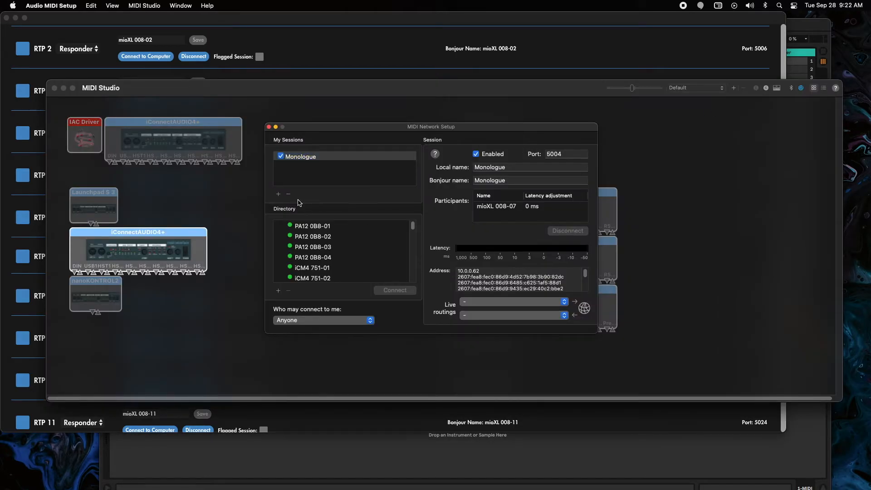
left_click(279, 194)
left_click(278, 194)
Set the second session's local name and Bonjour name to LaunchPad, and enable the session
left_click(295, 166)
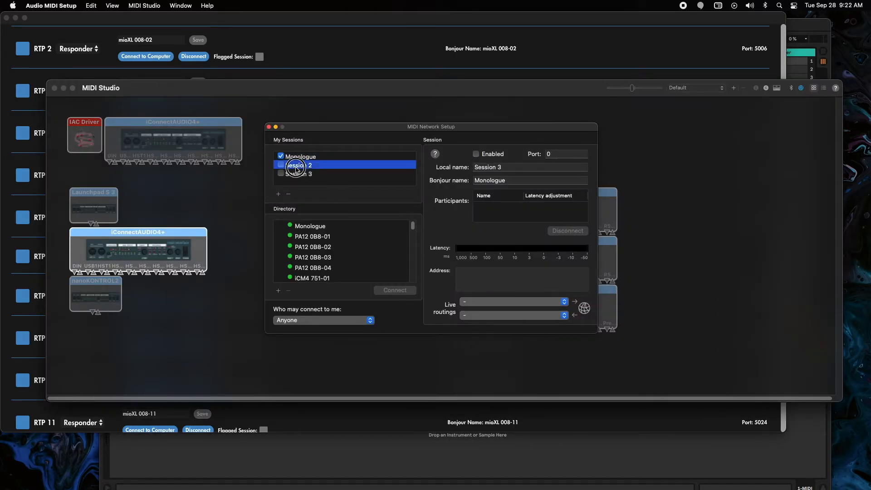
left_click(517, 168)
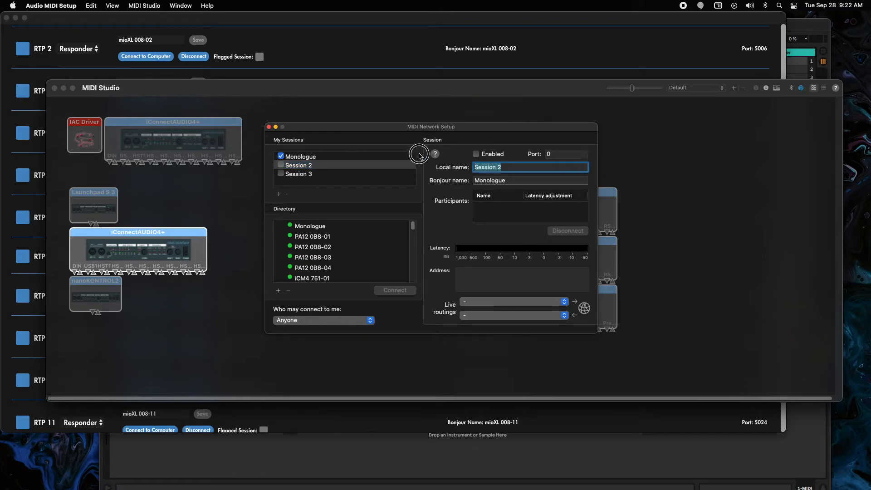
type("LaunchPad")
key("super+a")
key("super+c")
left_click(488, 182)
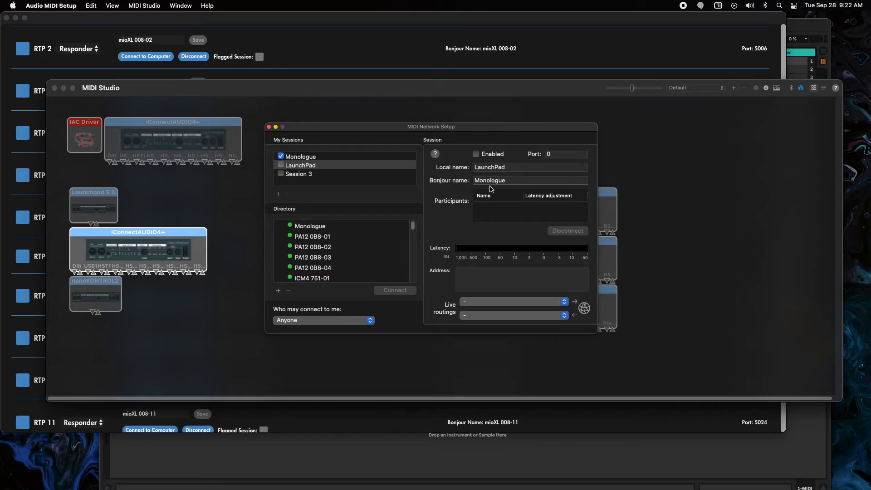
key("super+a")
key("super+v")
left_click(450, 192)
left_click(476, 154)
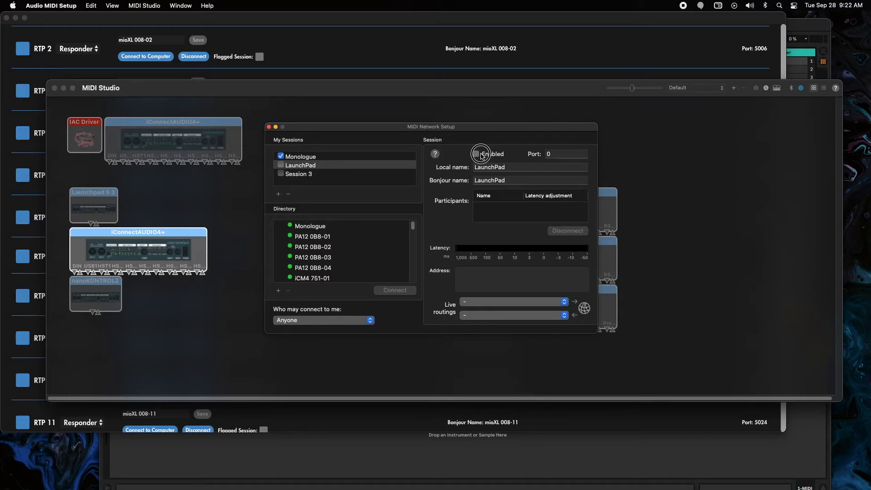
Set the third network session's local name to Korg nanoKontrol
left_click(295, 174)
key("Tab")
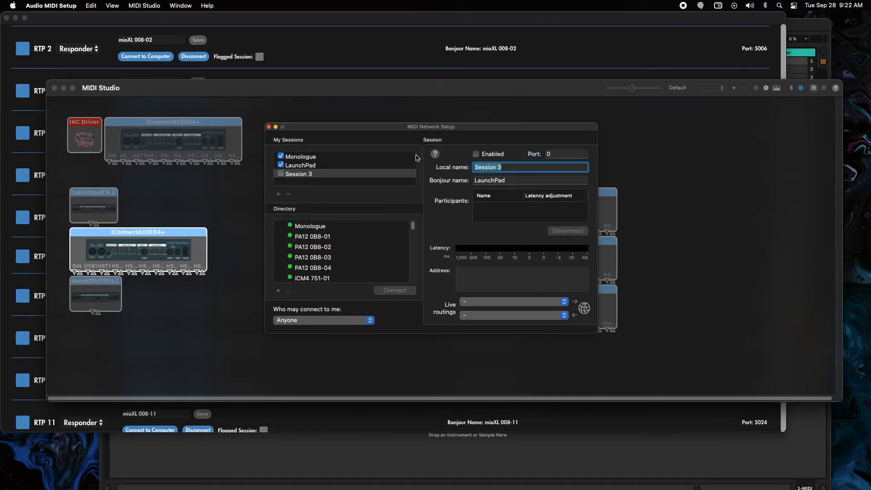
type("nan")
left_click(485, 166)
type("o")
type("Korg")
Set the Korg nanoKontrol session's Bonjour name to nanoKontrol and enable the session
left_click_drag(529, 167, 489, 176)
key("super+c")
key("Tab")
key("super+v")
key("Return")
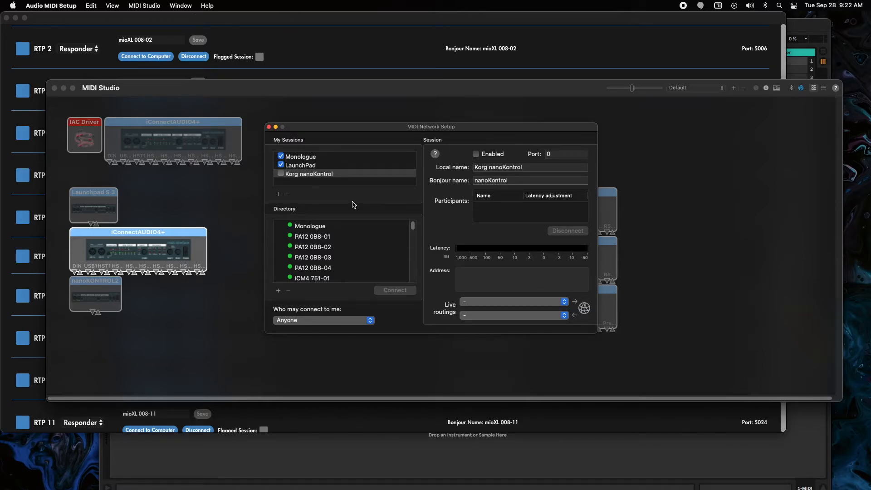
left_click(319, 166)
left_click(317, 174)
left_click(475, 153)
Copy the LaunchPad session's Bonjour name and switch to the mioXL's RTP settings in Auracle
left_click(308, 166)
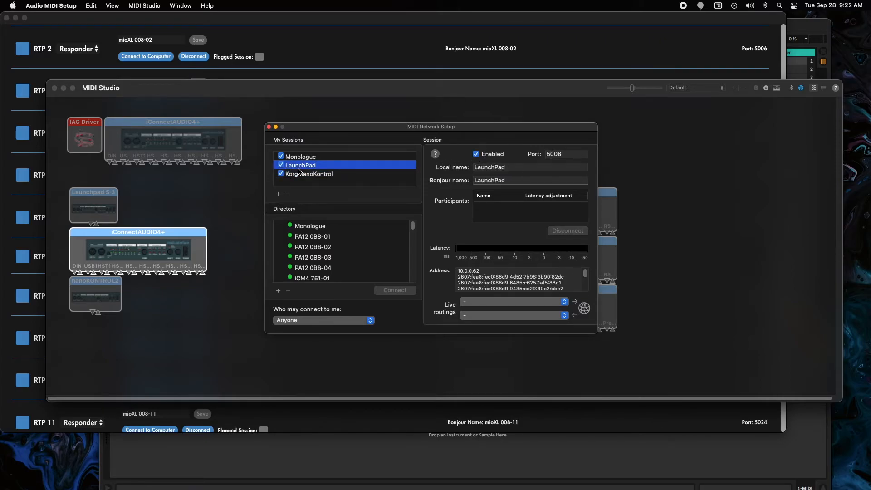
left_click(511, 181)
key("super+c")
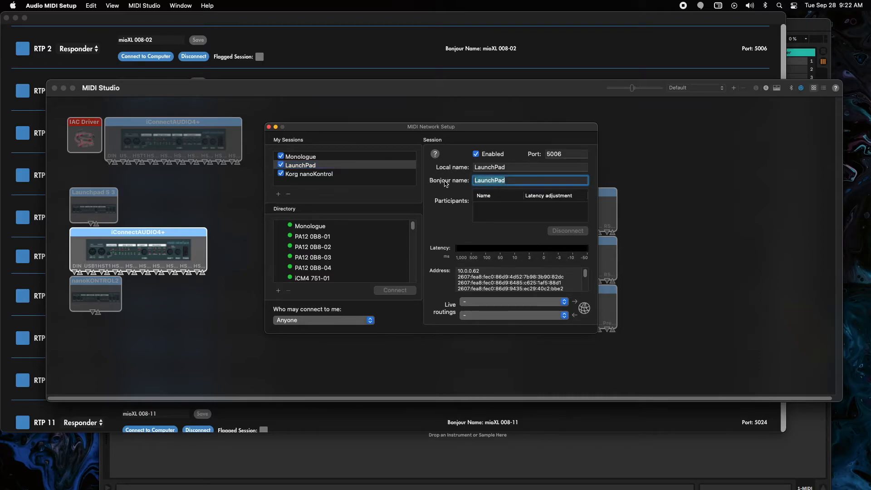
left_click(359, 39)
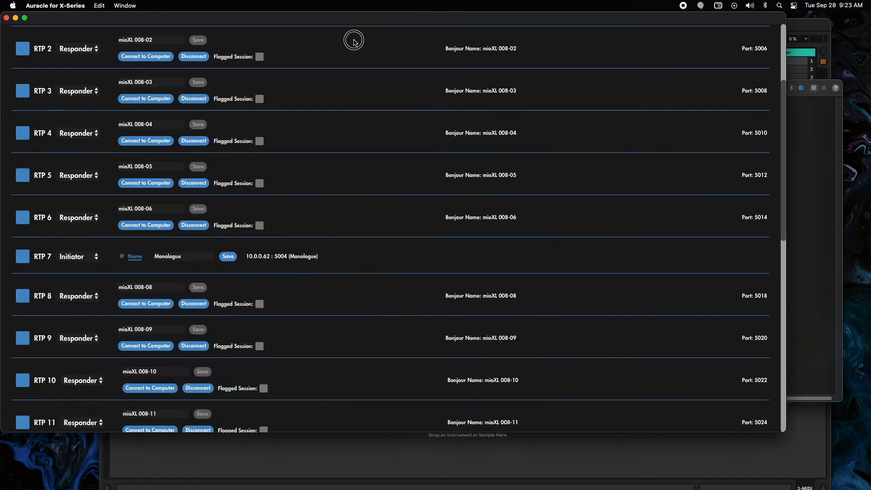
Make RTP 13 an Initiator with the target name LaunchPad and save it
scroll(81, 242, "down", 6)
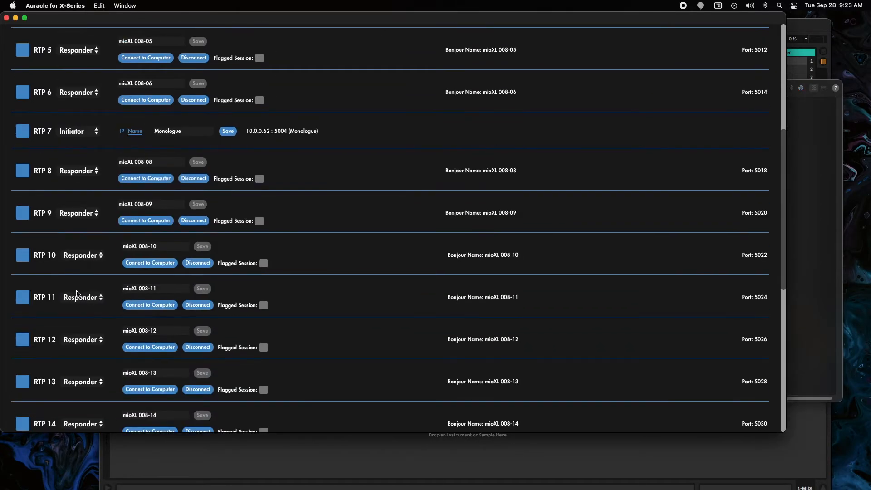
scroll(76, 294, "down", 1)
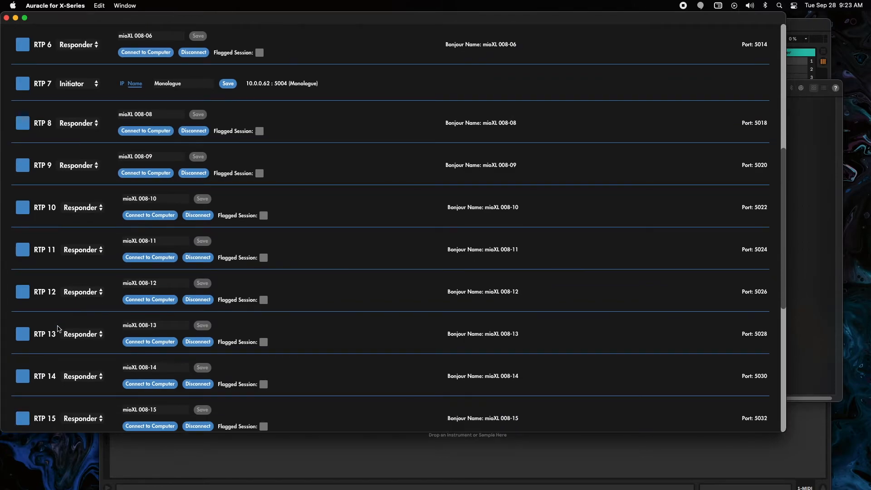
scroll(58, 329, "down", 3)
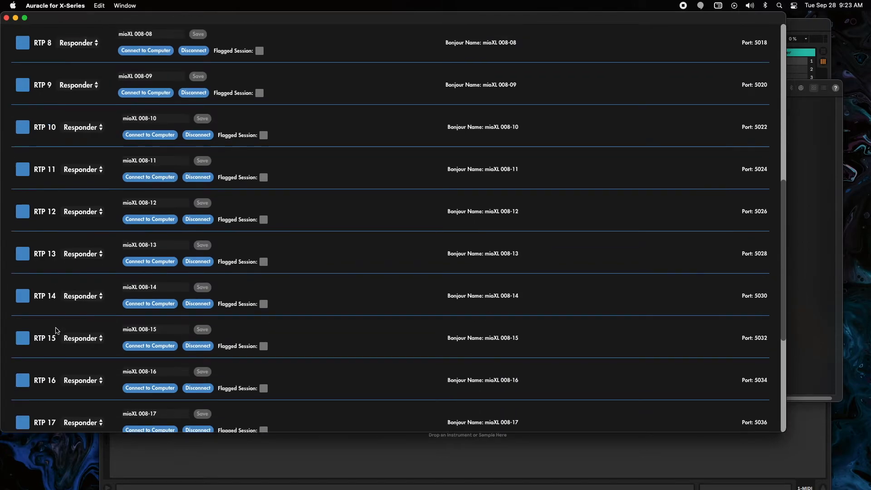
left_click(82, 254)
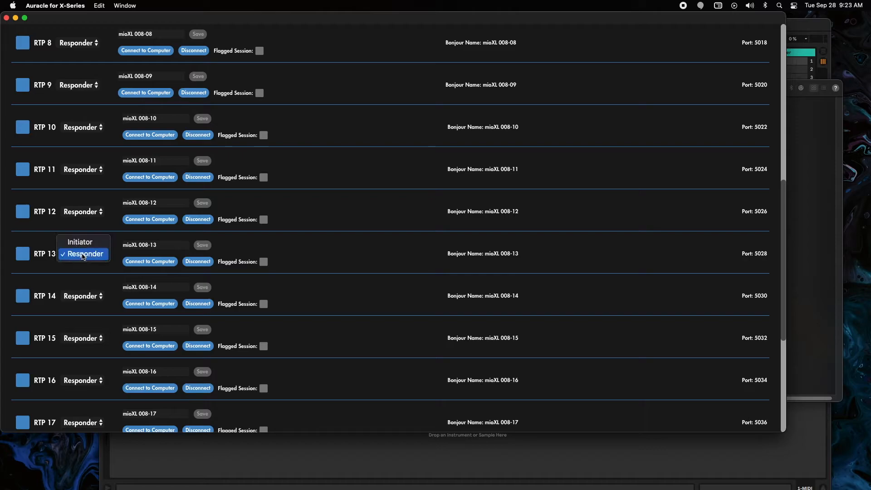
left_click(83, 246)
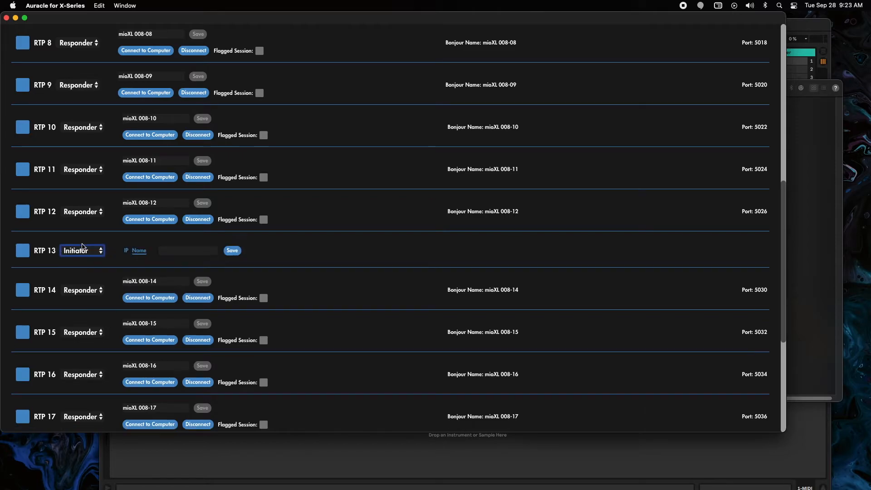
left_click(169, 254)
key("super+v")
left_click(231, 252)
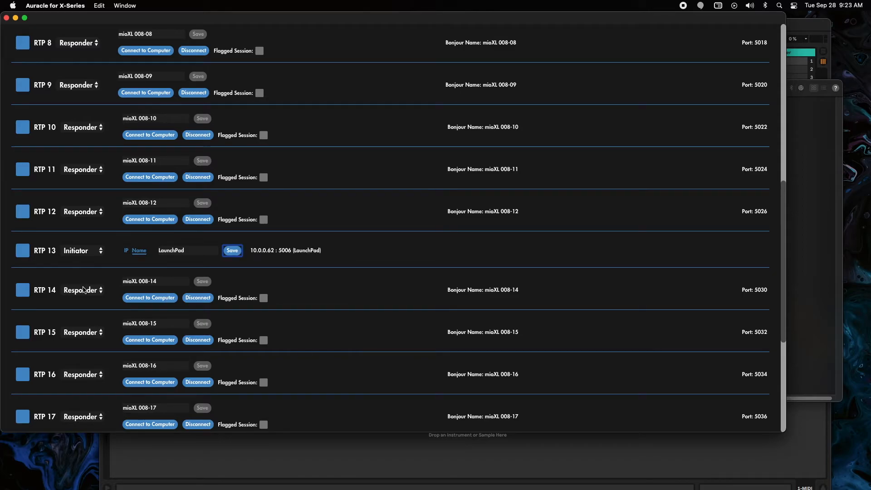
Copy the Korg nanoKontrol session's Bonjour name from Audio MIDI Setup's network sessions and return to the mioXL's RTP settings in Auracle
left_click(794, 193)
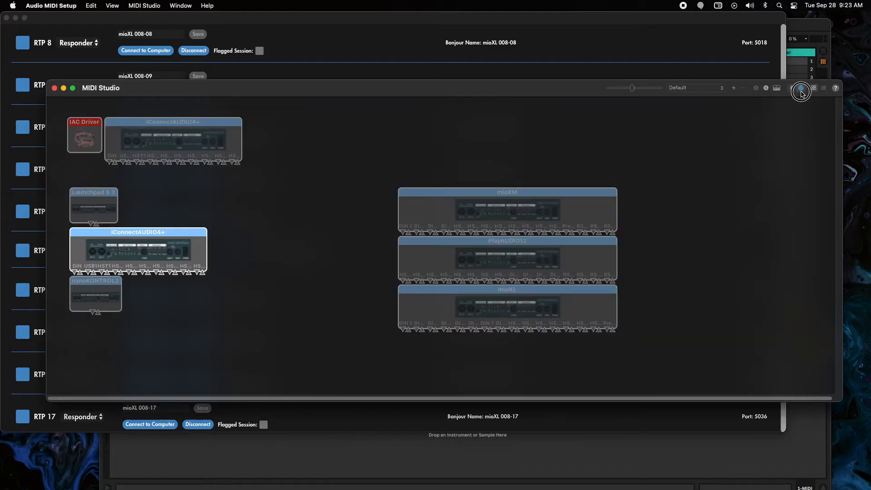
left_click(801, 88)
left_click(304, 175)
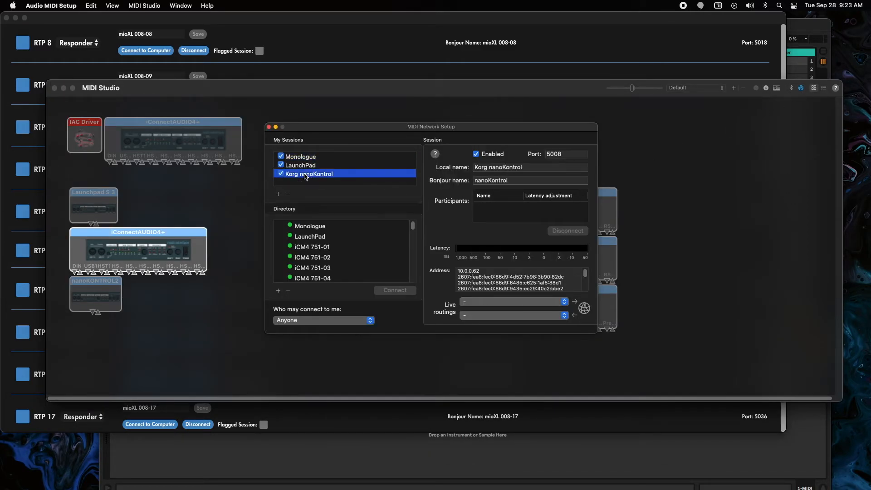
double_click(522, 181)
key("super+c")
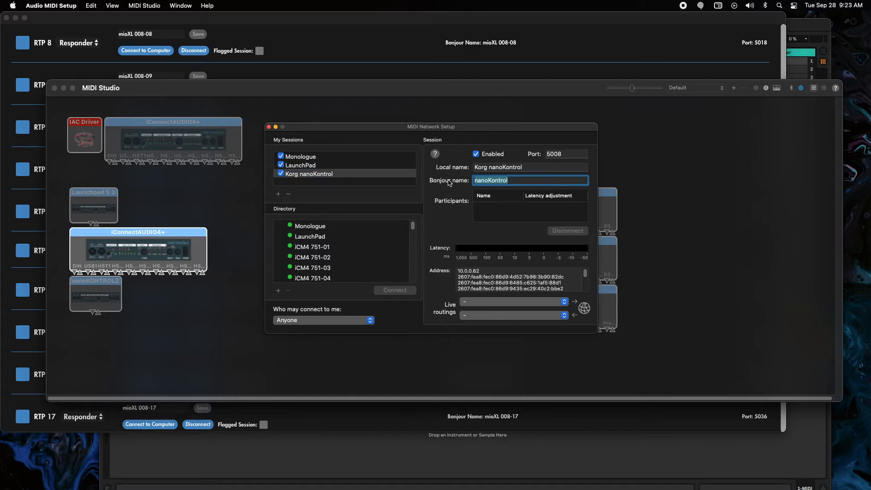
left_click(450, 189)
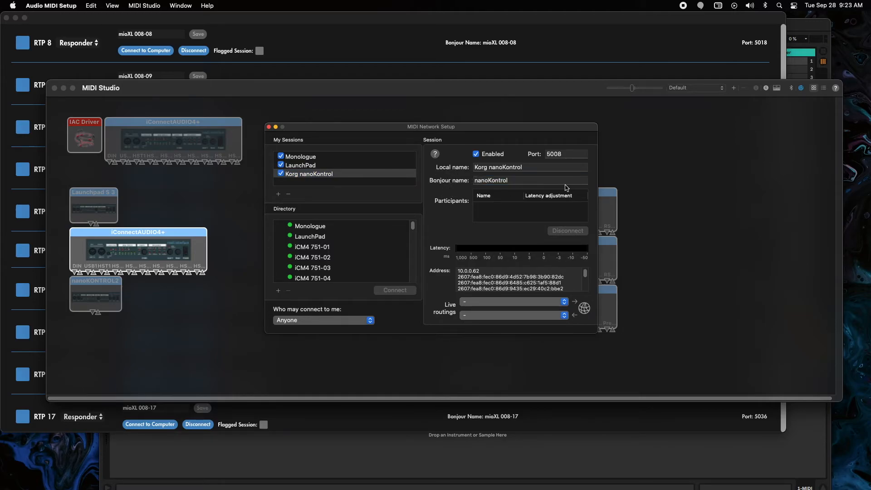
left_click(306, 420)
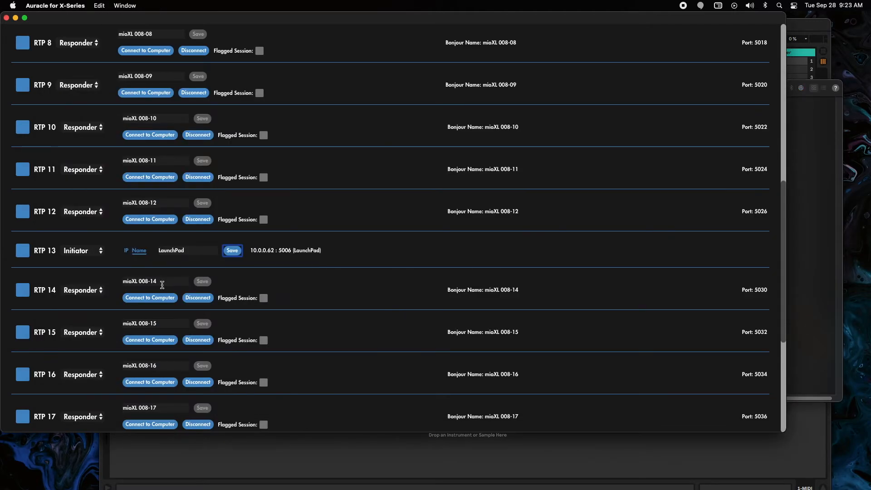
Make RTP 14 an Initiator with the target name nanoKontrol and save it
left_click(83, 289)
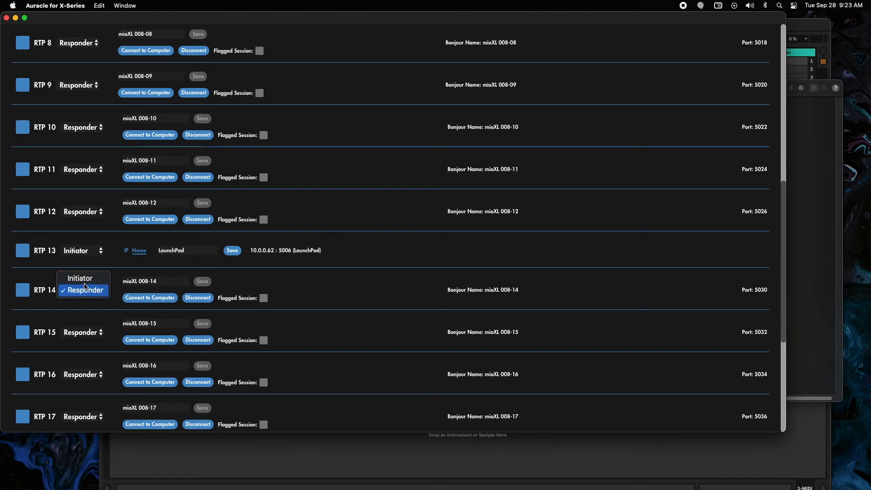
left_click(83, 283)
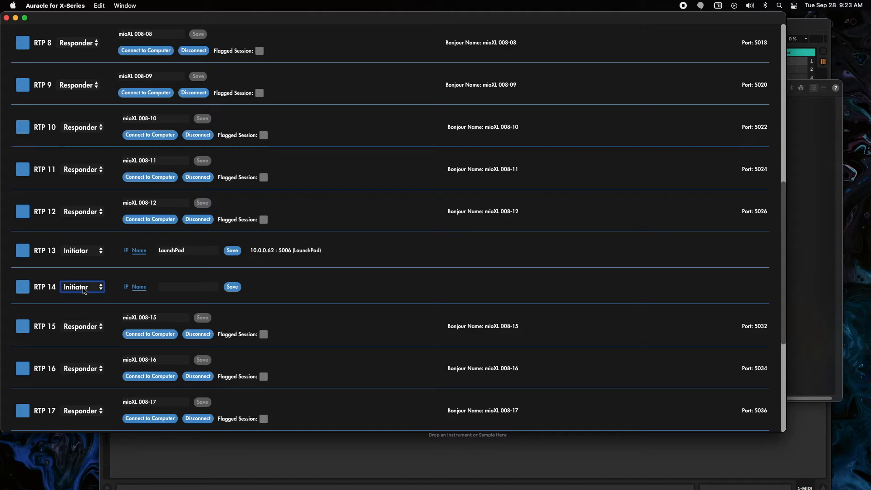
left_click(165, 288)
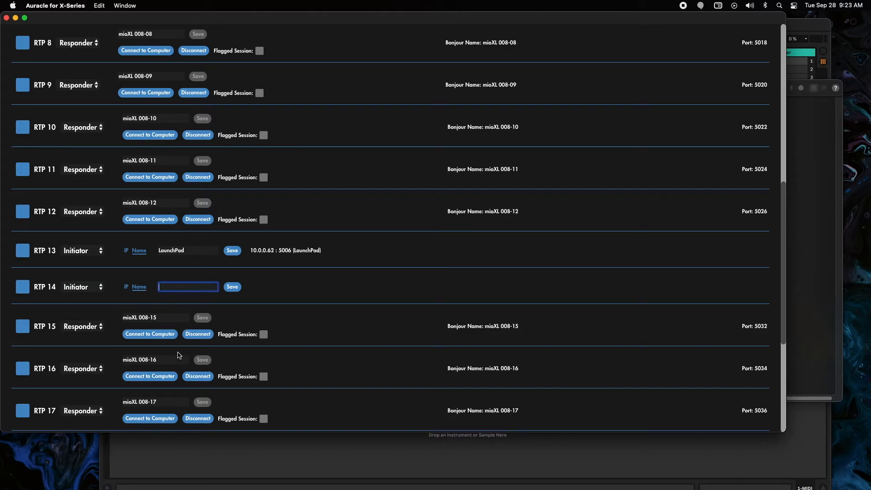
key("super+v")
left_click(232, 287)
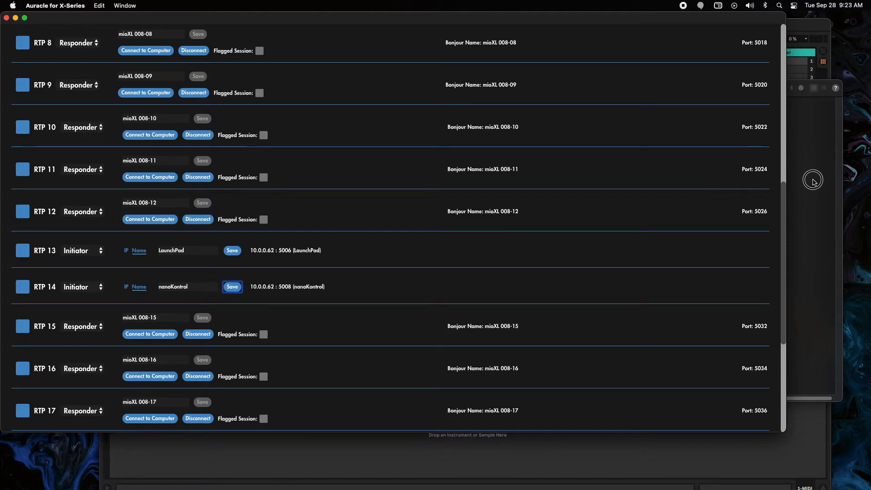
Switch to Audio MIDI Setup and check the participants of the Monologue, LaunchPad and Korg nanoKontrol network sessions
left_click(801, 89)
left_click(801, 89)
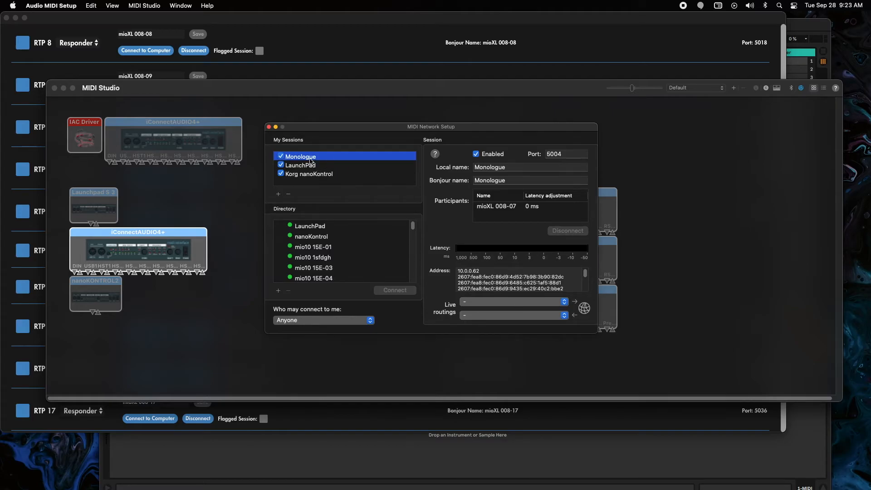
left_click(494, 209)
left_click(303, 166)
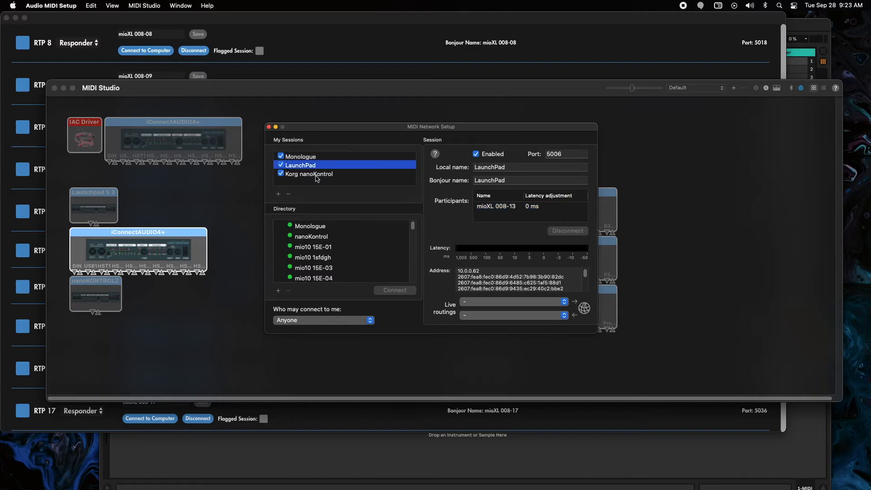
left_click(511, 206)
left_click(345, 166)
left_click(297, 176)
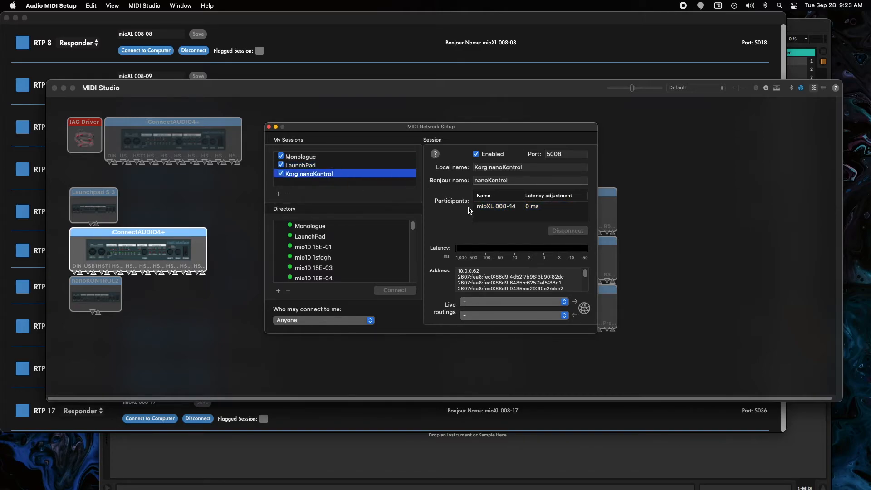
left_click(498, 207)
Switch to Ableton Live and examine the network MIDI ports in its preferences, including the Korg nanoKontrol input's details
left_click(357, 438)
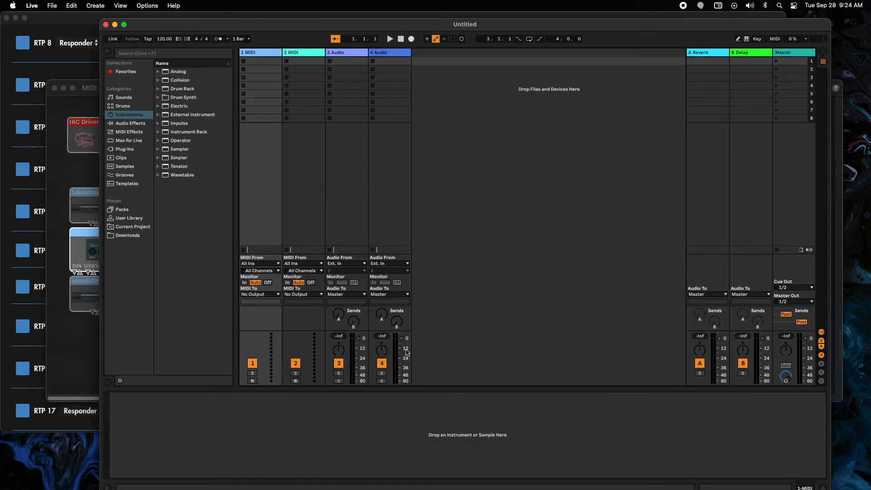
key("super+comma")
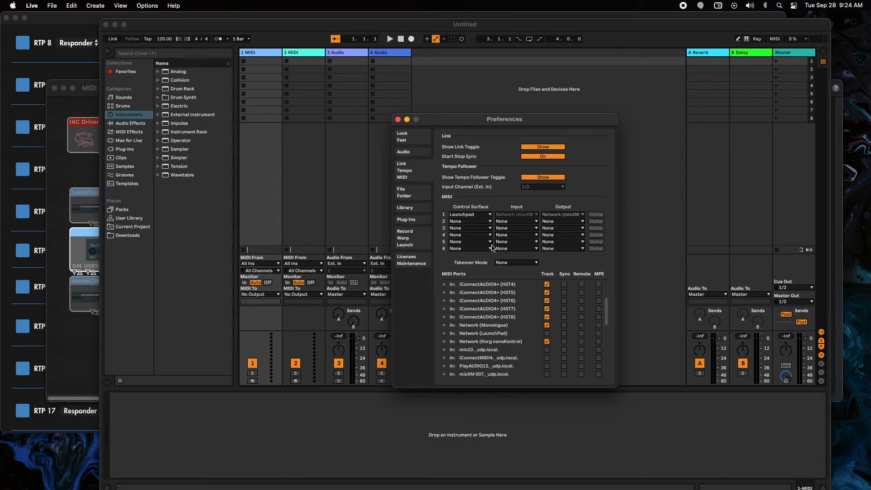
left_click(445, 341)
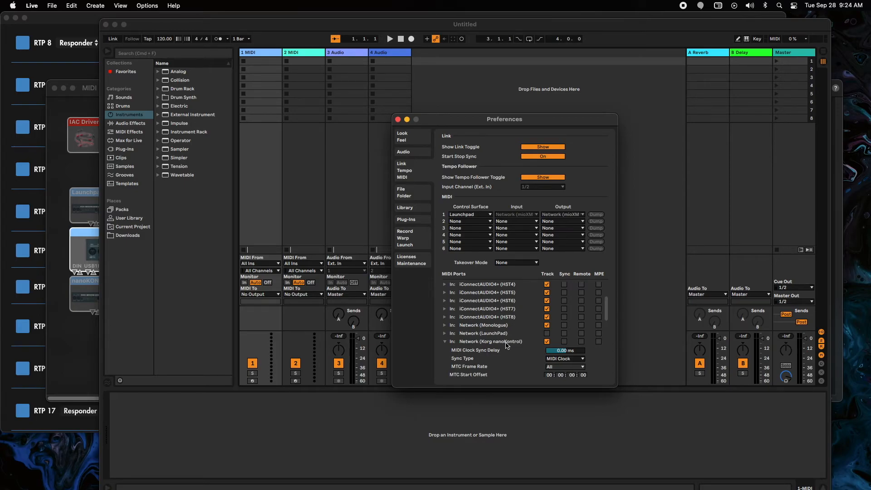
left_click(398, 120)
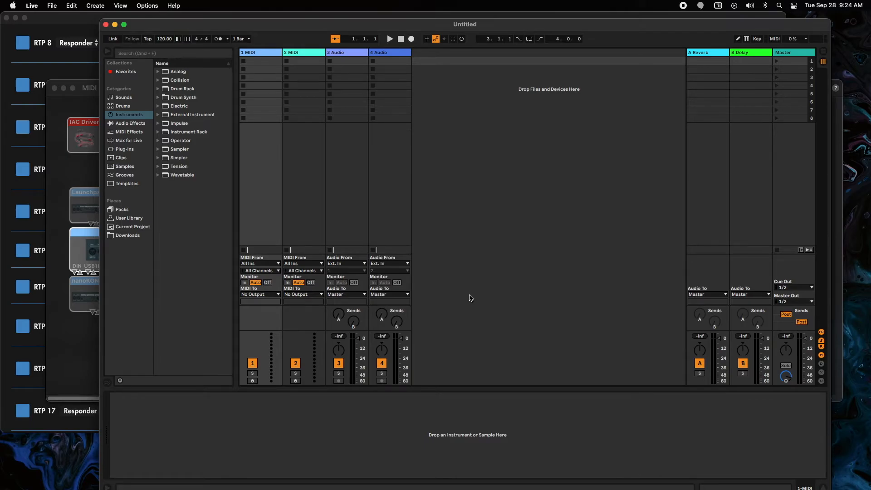
Minimize Ableton Live, close the MIDI Studio and MIDI Network Setup windows, and return to Auracle
left_click(115, 25)
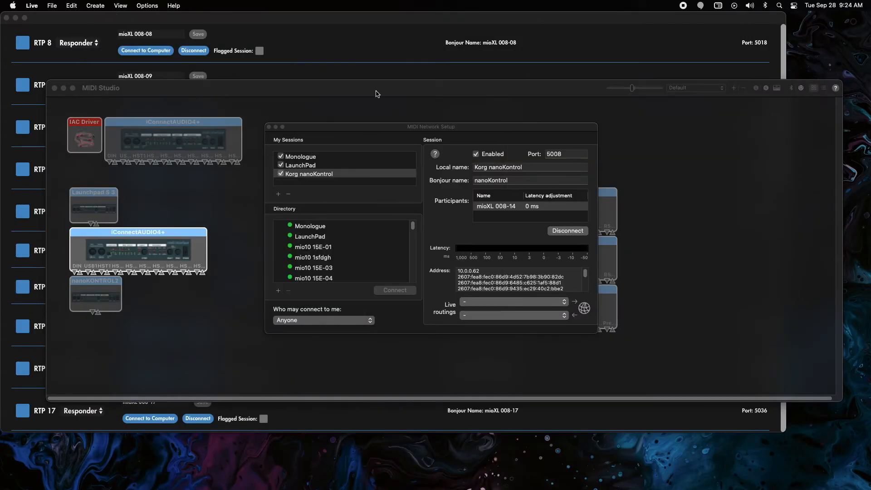
left_click(464, 89)
left_click(54, 88)
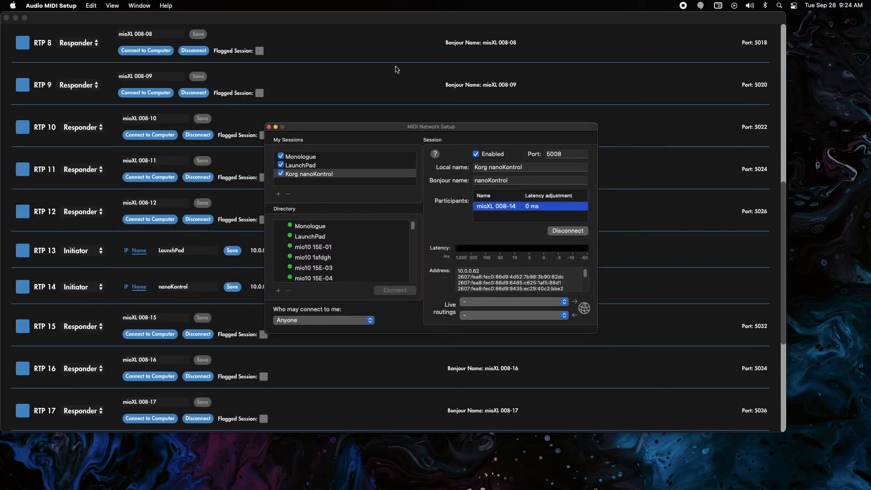
left_click(268, 127)
left_click(382, 138)
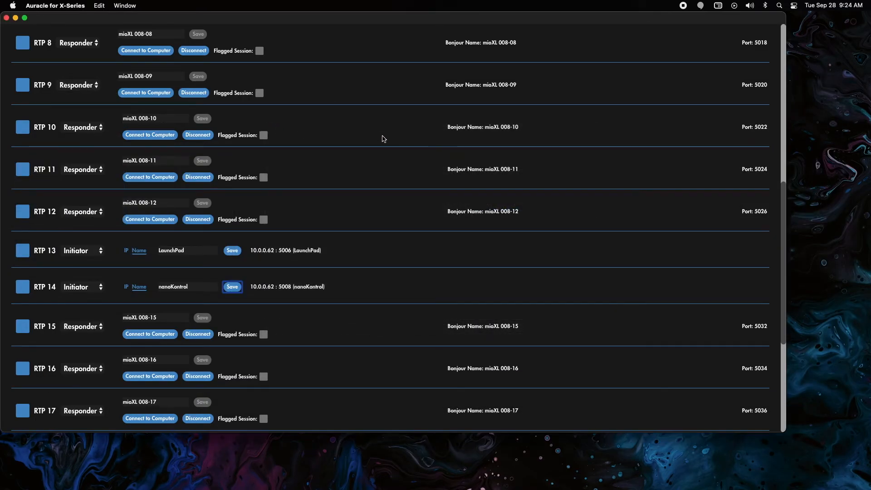
Return to the connected devices overview in Auracle and widen its window to bring more of the device cards into view
scroll(376, 140, "up", 15)
left_click(18, 38)
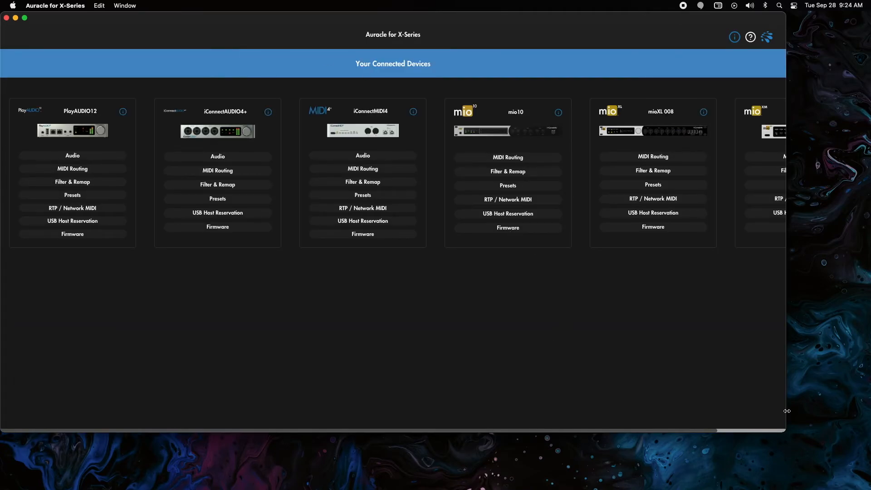
left_click_drag(786, 410, 825, 404)
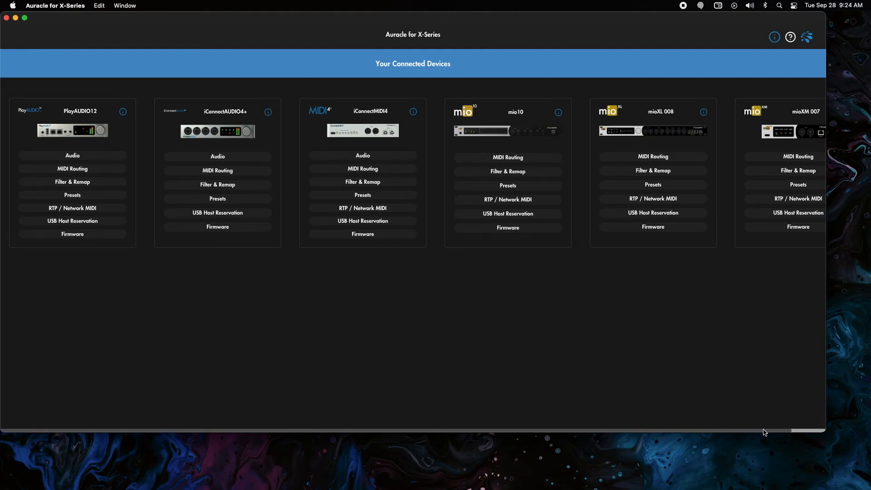
left_click_drag(765, 431, 817, 427)
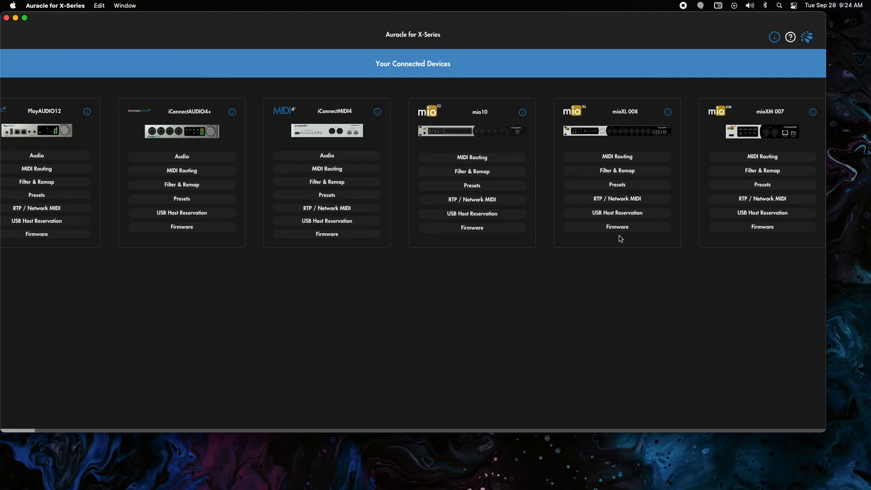
In the mioXL 008's MIDI routing, route the USB-hosted LaunchPad source to the Monologue DIN destination and return to the device overview
left_click(618, 158)
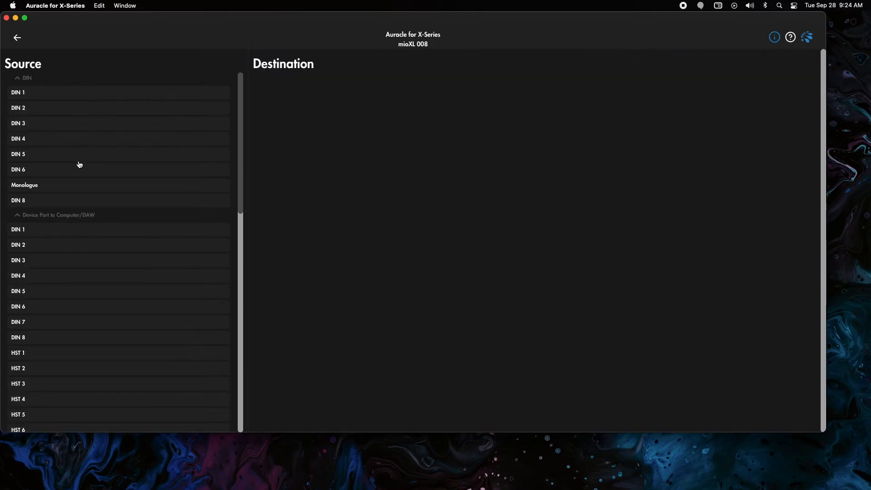
scroll(69, 201, "down", 2)
scroll(70, 202, "down", 15)
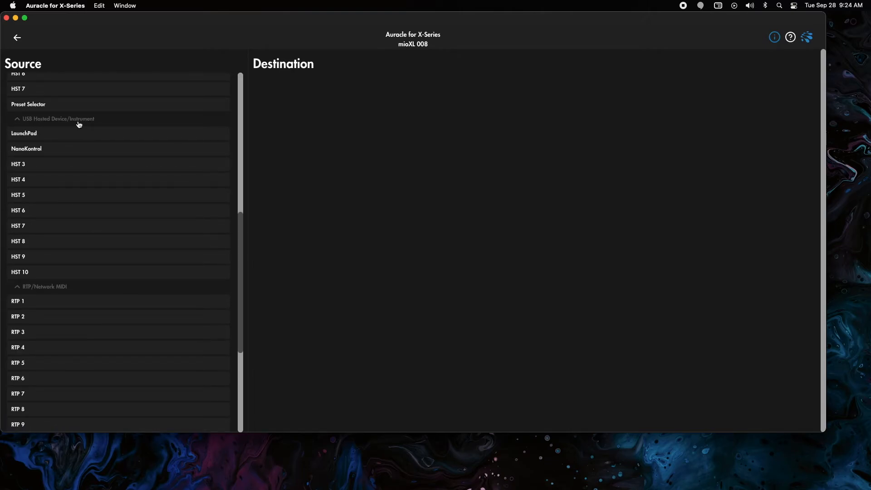
left_click(48, 138)
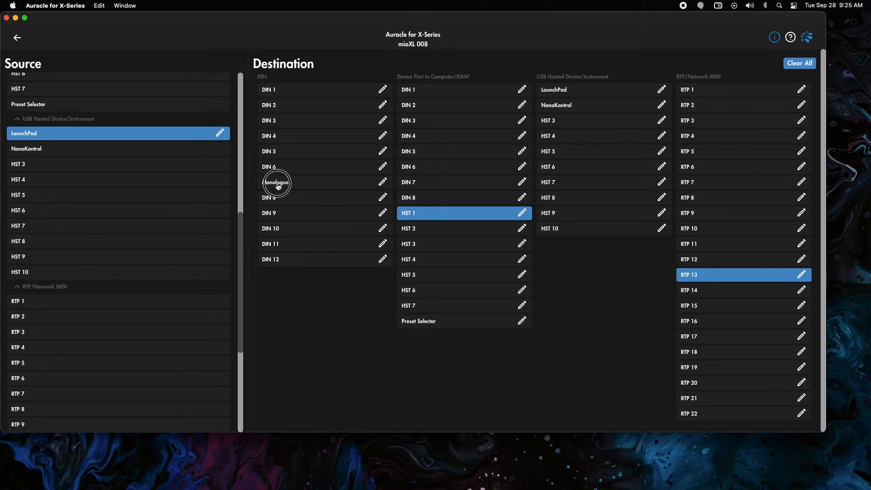
left_click(298, 183)
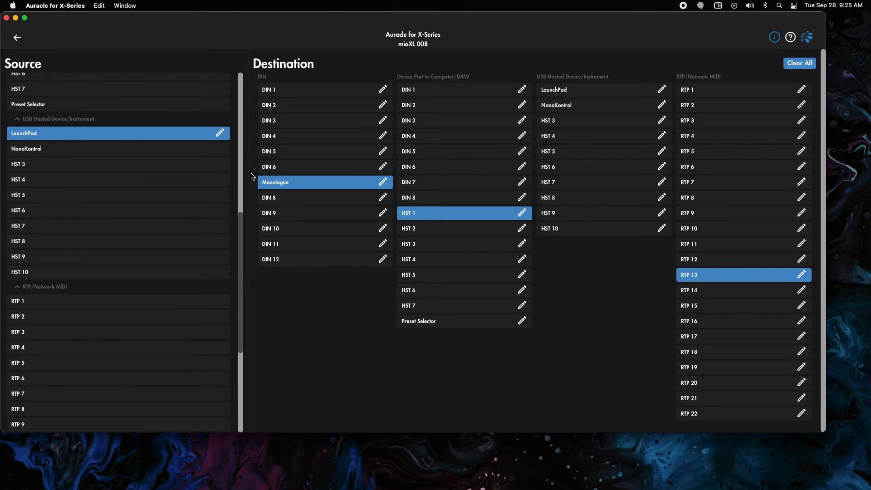
left_click(17, 40)
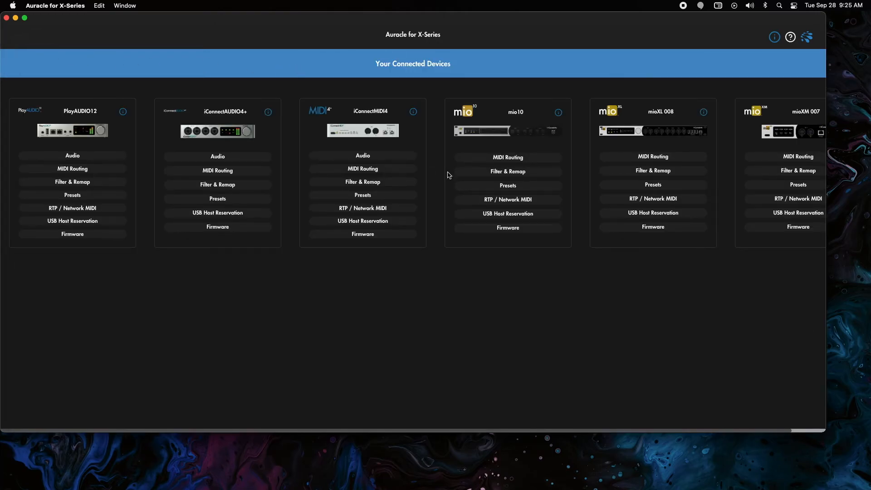
Reopen the mioXL 008's MIDI routing and also route the USB-hosted LaunchPad to DIN 2 through 6 and DIN 9 through 12
left_click(658, 158)
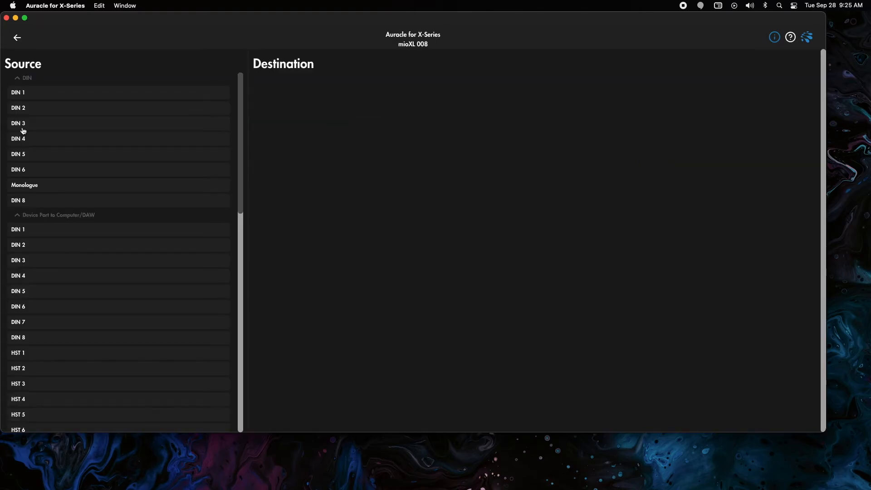
scroll(62, 228, "down", 2)
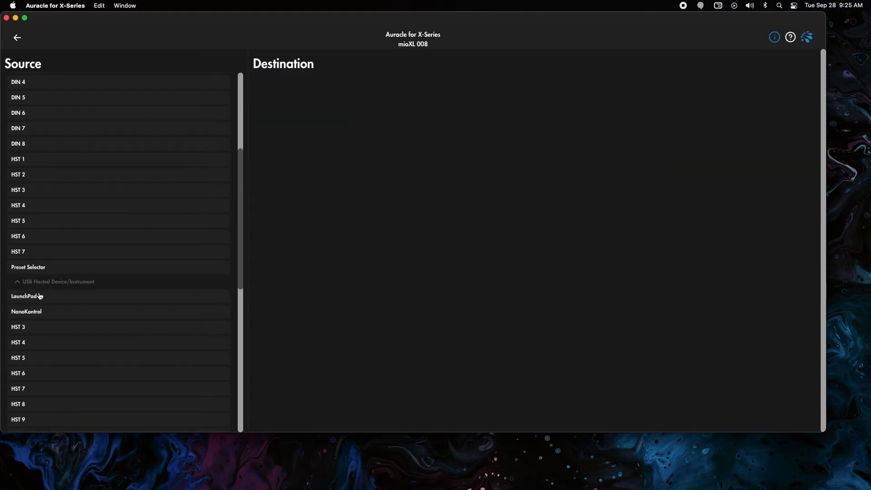
left_click(39, 294)
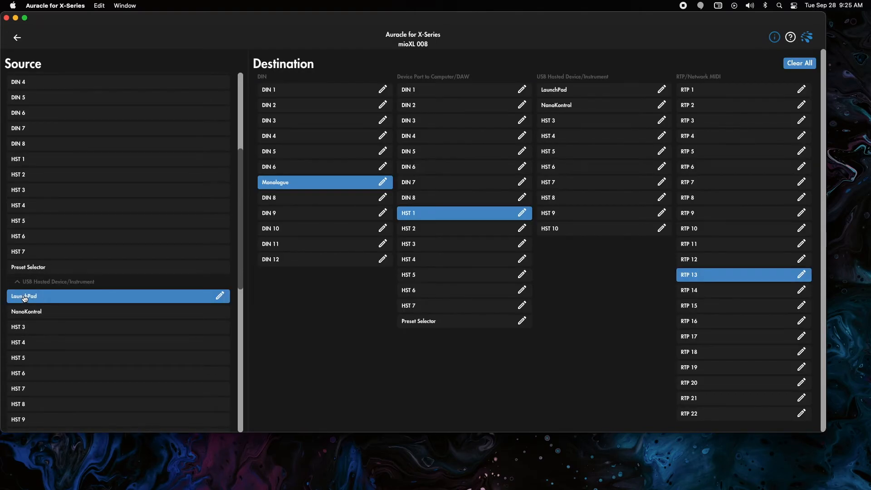
left_click(270, 170)
left_click(283, 153)
left_click(284, 136)
left_click(283, 120)
left_click(284, 105)
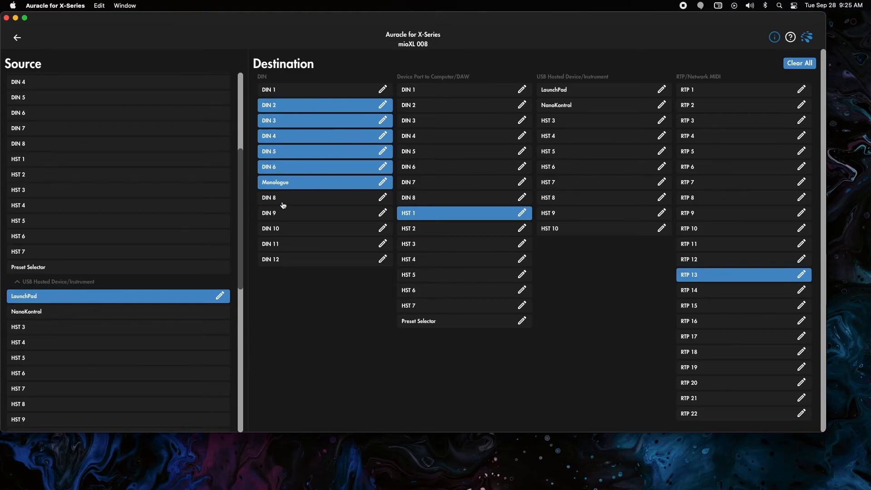
left_click(284, 216)
left_click(287, 232)
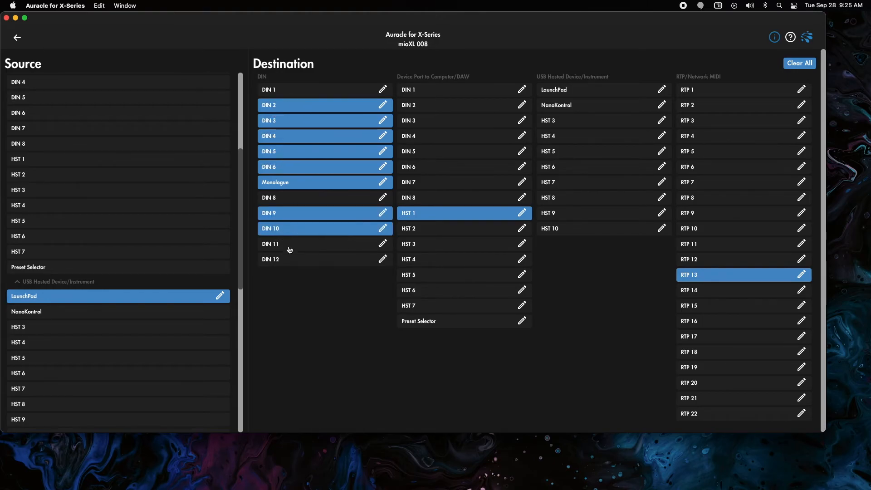
left_click(289, 245)
left_click(288, 258)
Add USB-hosted destinations HST 5, HST 6 and HST 7 to the LaunchPad's routing and return to the device overview
left_click(585, 158)
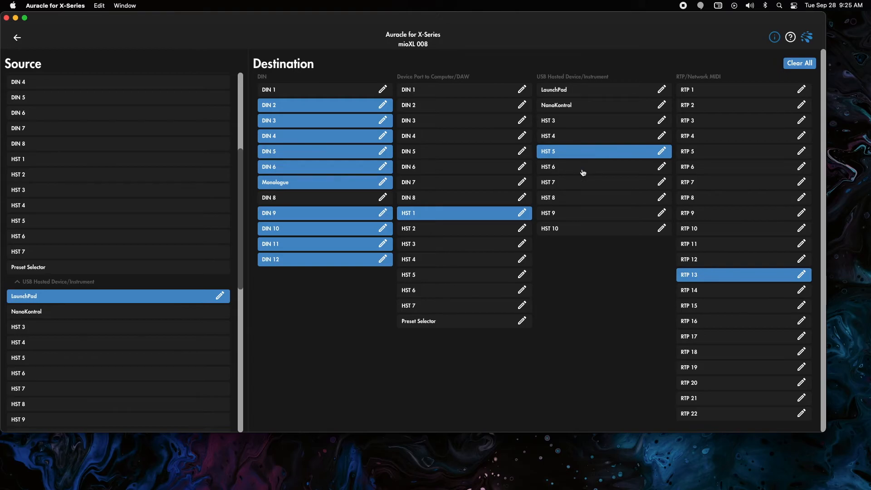
left_click(582, 170)
left_click(578, 182)
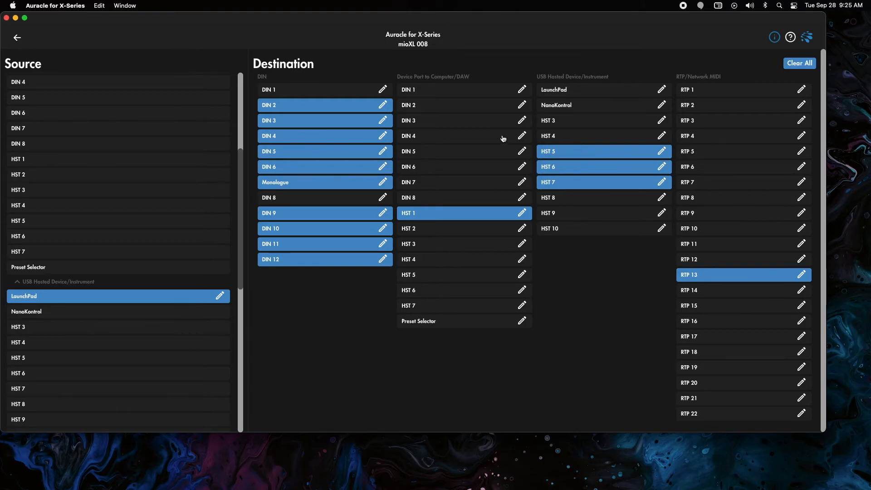
left_click(18, 39)
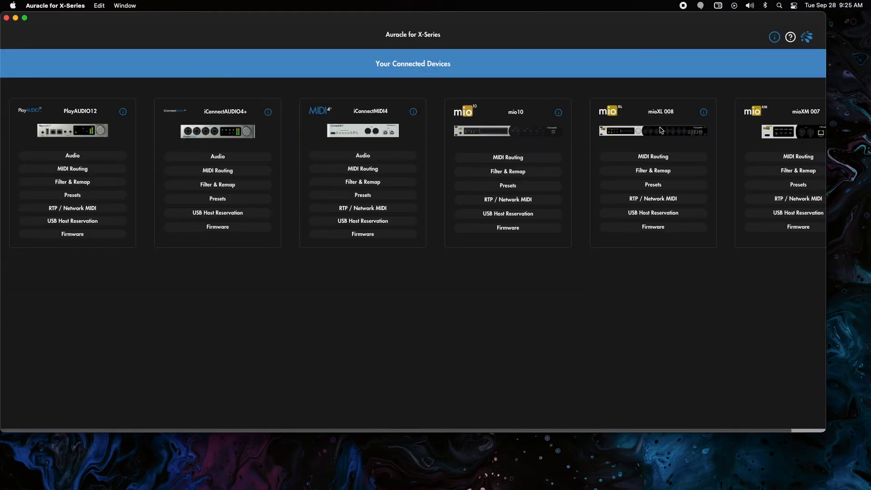
Save the mioXL 008's current configuration to preset 1 under the name Standalone
left_click(652, 185)
left_click(47, 105)
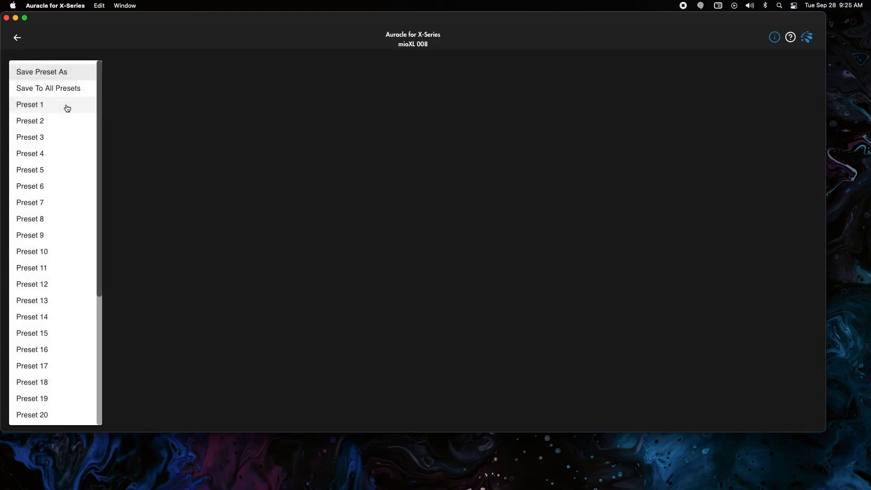
left_click(53, 107)
type("S")
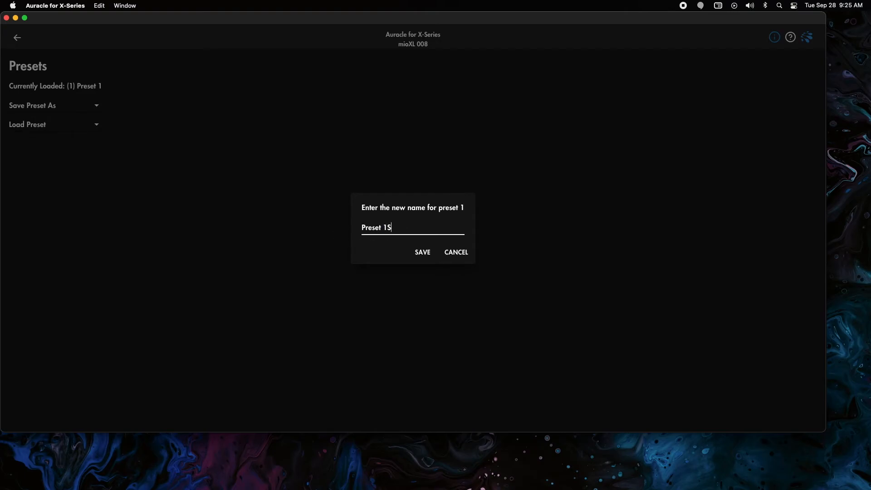
key("super+a")
type("Standalone")
left_click(422, 253)
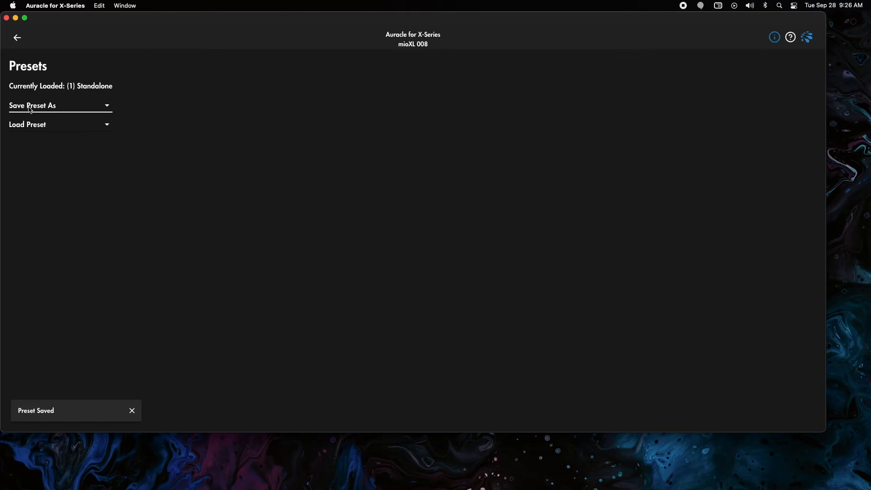
Load Preset 2 on the mioXL 008 and return to the connected devices overview
left_click(54, 127)
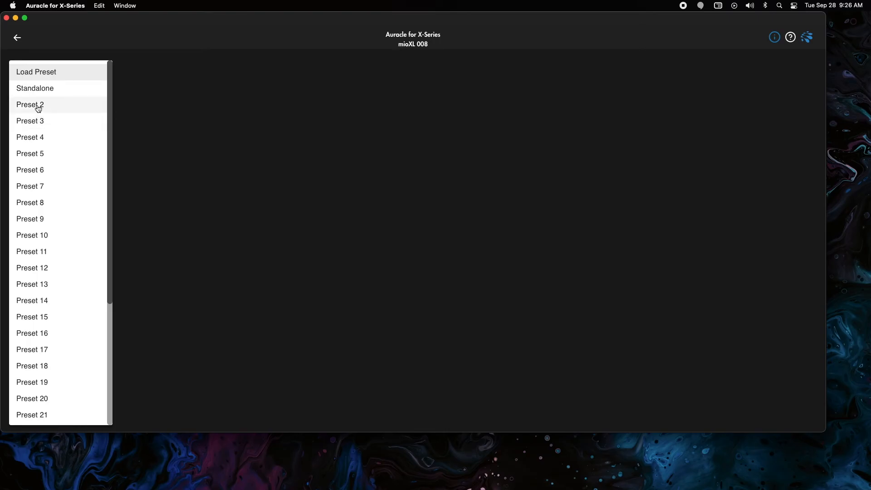
left_click(38, 108)
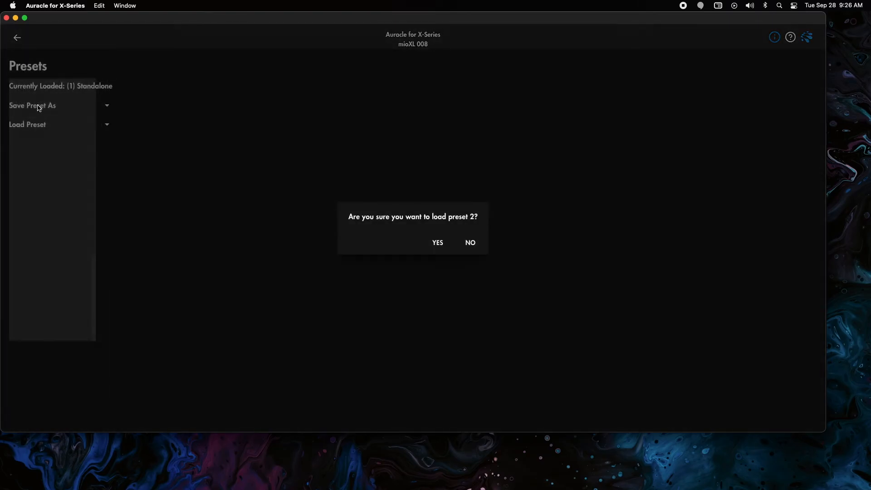
left_click(438, 243)
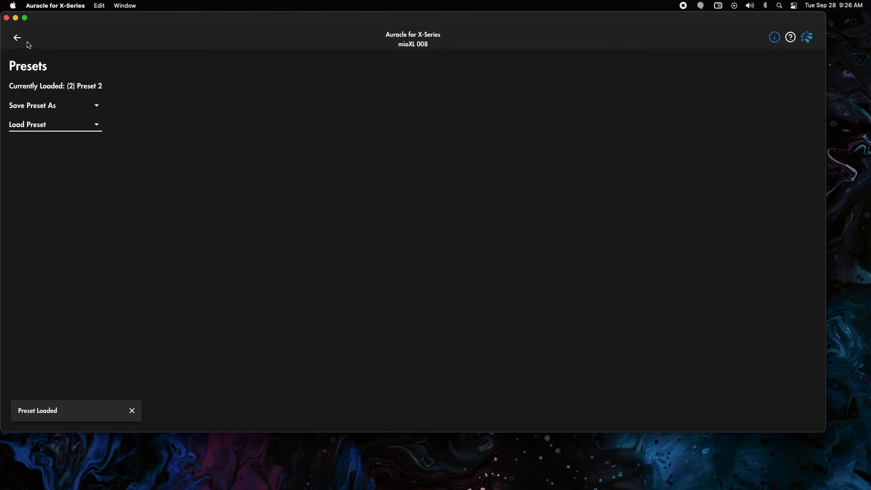
left_click(16, 40)
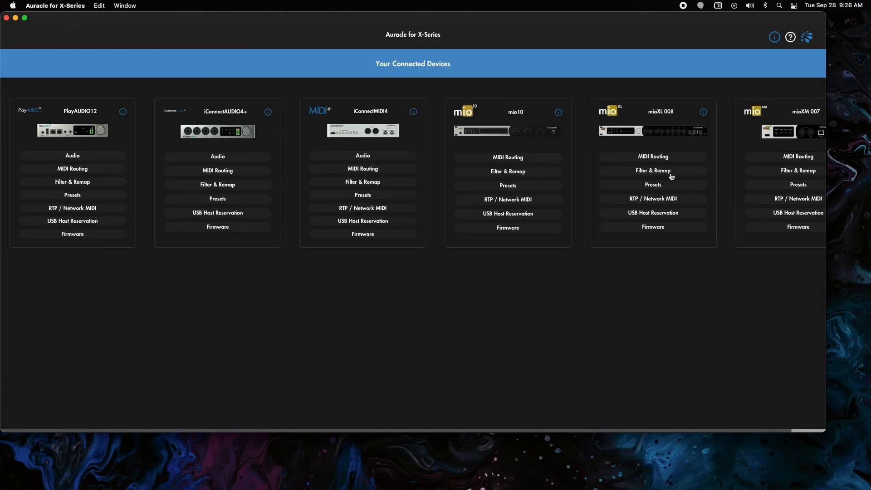
Examine the mioXL 008's MIDI routing for the Monologue, NanoKontrol, LaunchPad and DIN 1 sources and return to the device overview
left_click(653, 157)
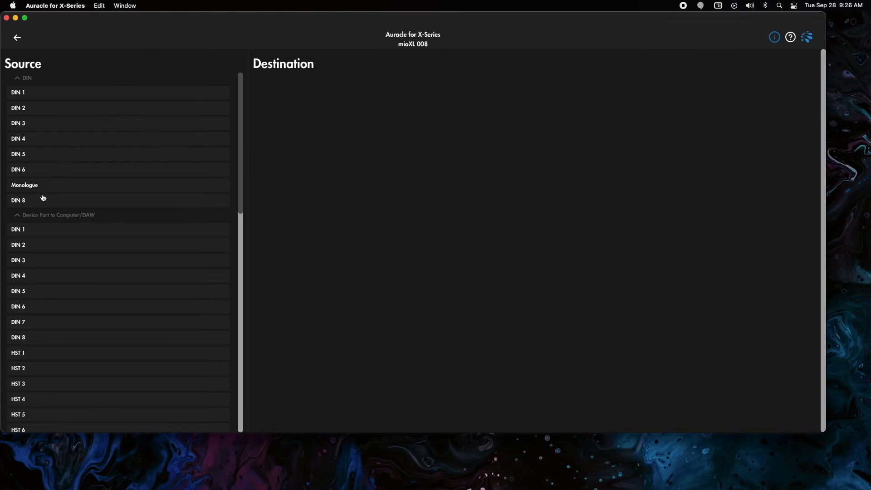
left_click(28, 187)
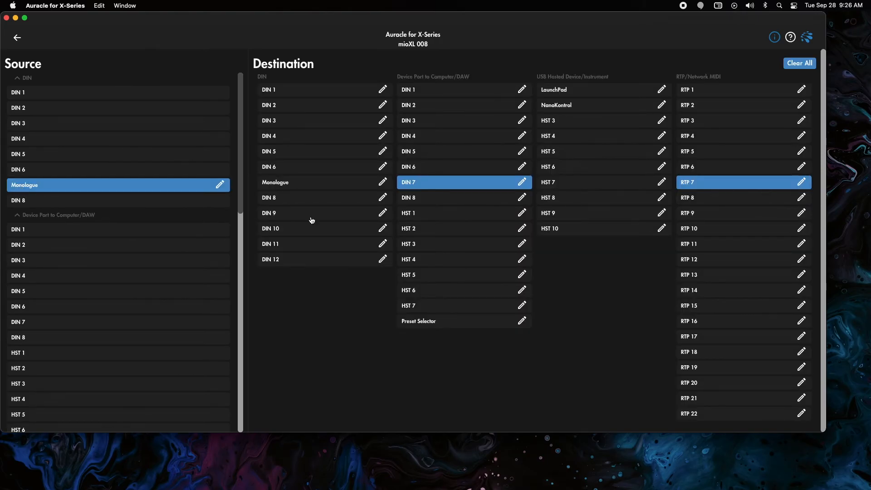
scroll(40, 235, "down", 10)
left_click(48, 166)
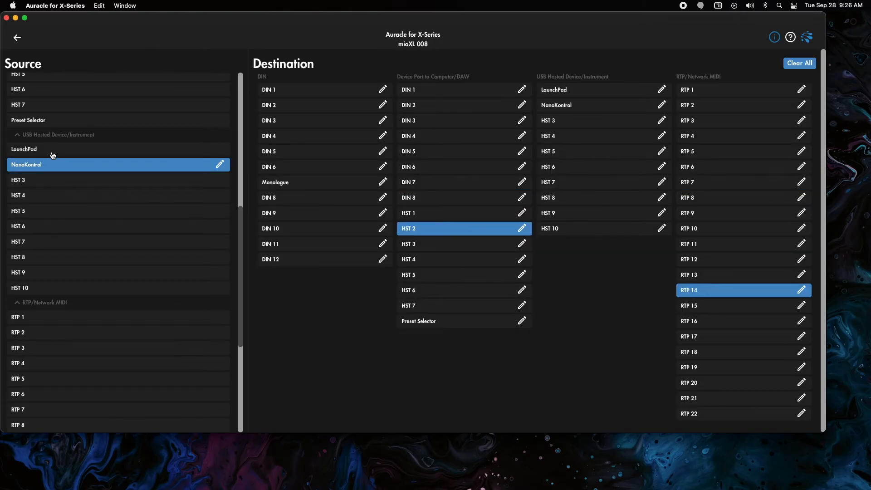
left_click(53, 153)
left_click(73, 164)
left_click(72, 149)
scroll(32, 93, "up", 10)
left_click(32, 95)
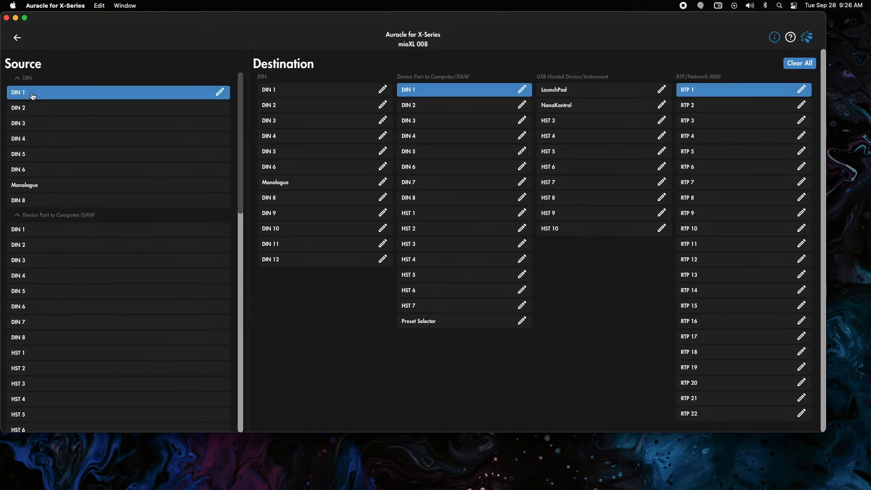
left_click(16, 38)
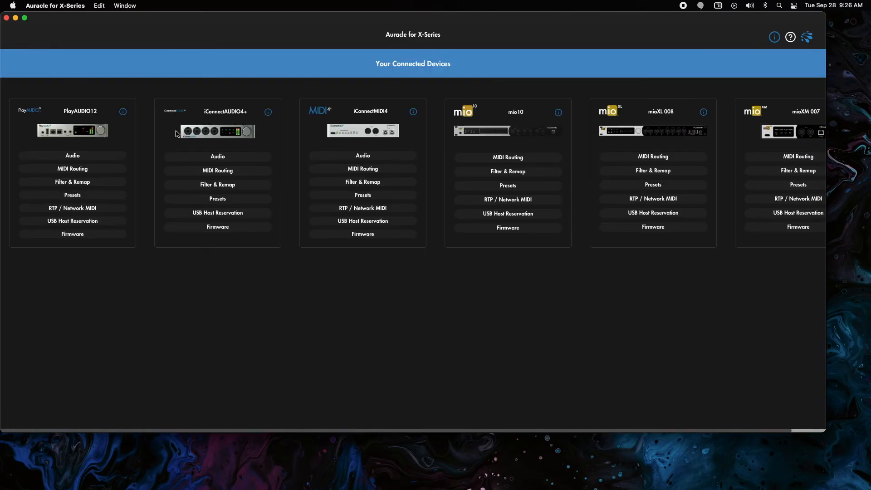
Save the mioXL 008's current configuration to preset 2 under the name DAW setup
left_click(644, 186)
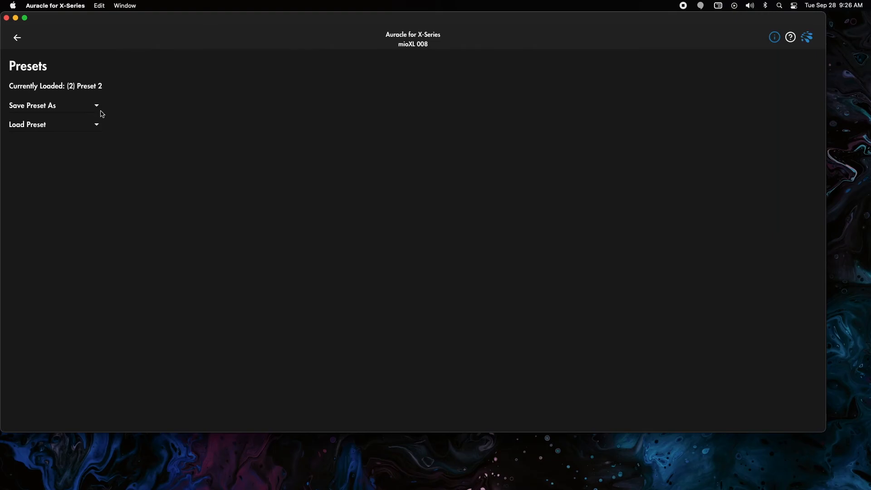
left_click(50, 107)
left_click(60, 121)
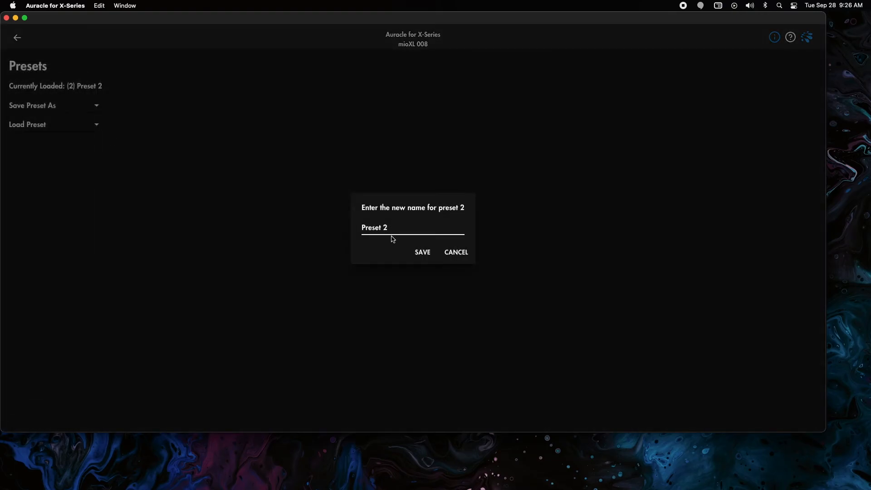
left_click_drag(391, 226, 304, 223)
type("DAW setup")
key("Return")
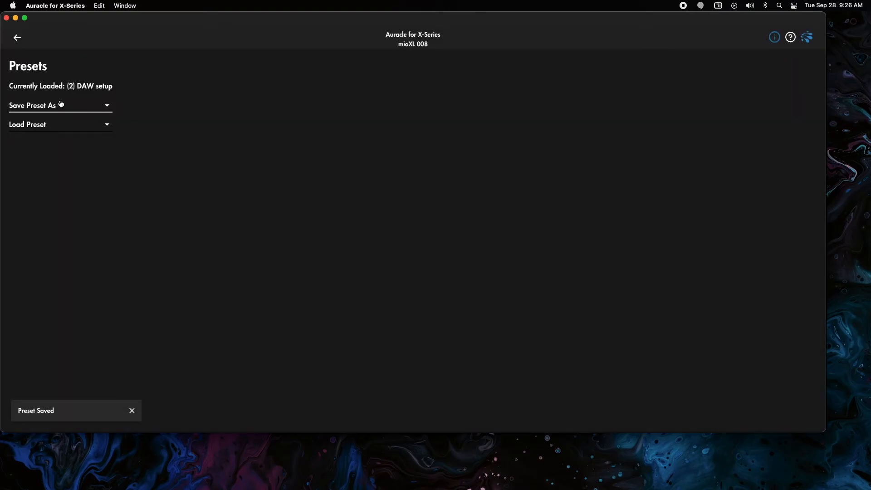
Check the DAW setup preset's routing destinations for the Monologue and LaunchPad sources and return to the device overview
left_click(17, 40)
left_click(632, 151)
left_click(45, 185)
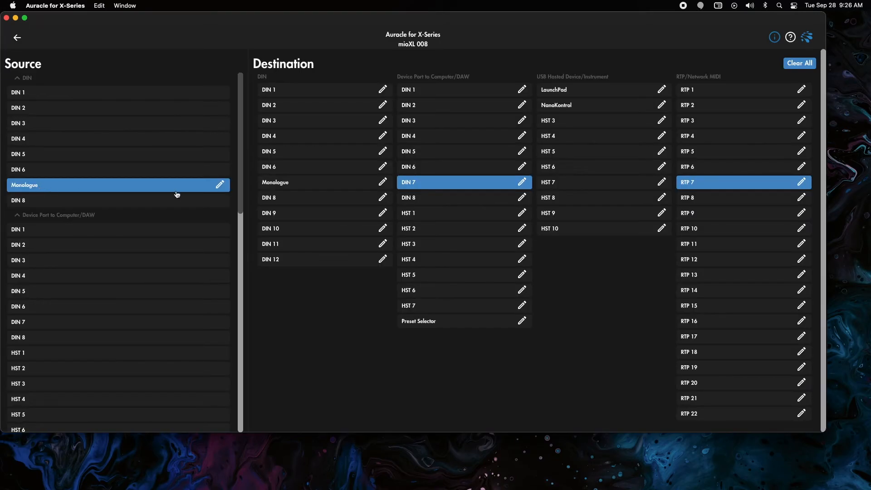
scroll(113, 237, "down", 12)
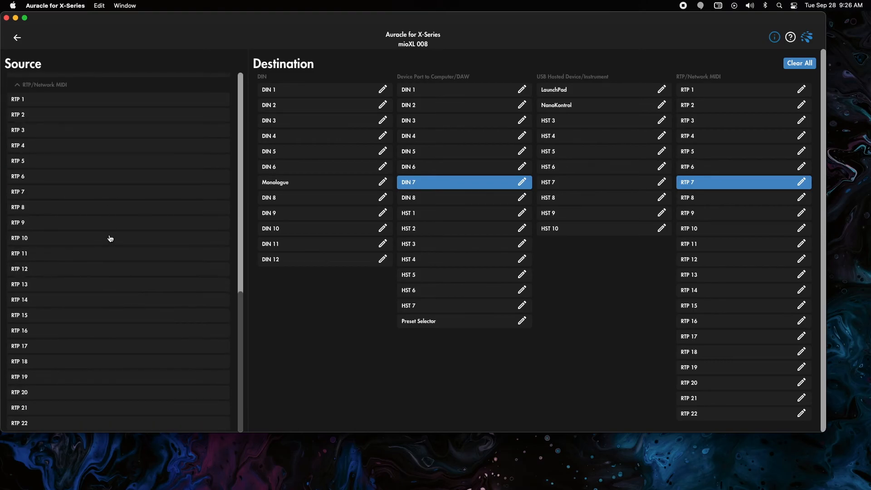
scroll(110, 240, "up", 6)
left_click(56, 217)
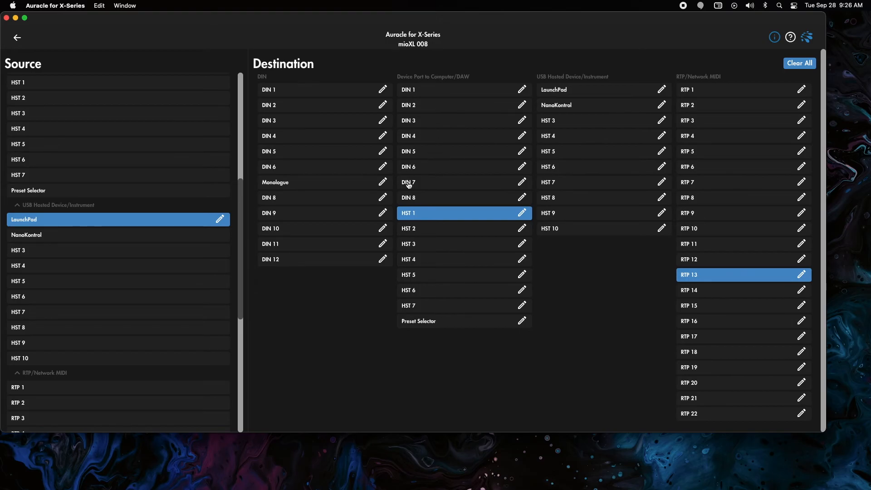
left_click(18, 39)
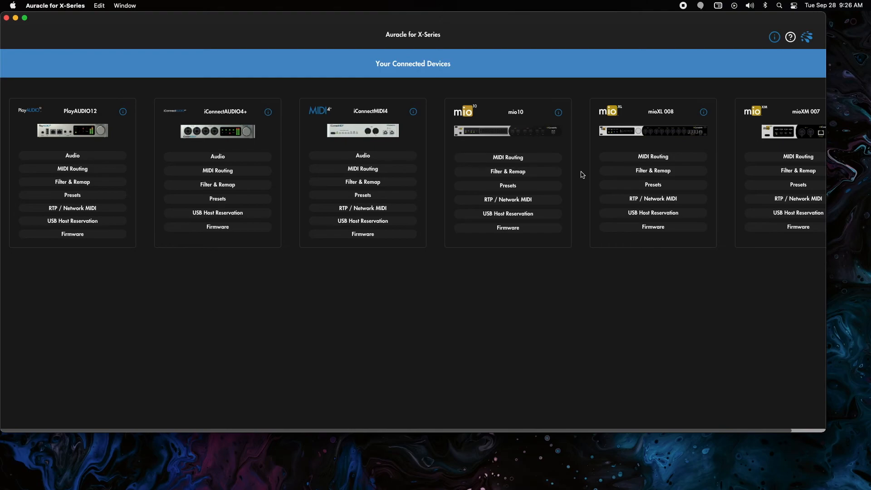
Load the Standalone preset on the mioXL 008 and go back to the device overview
left_click(656, 186)
left_click(67, 126)
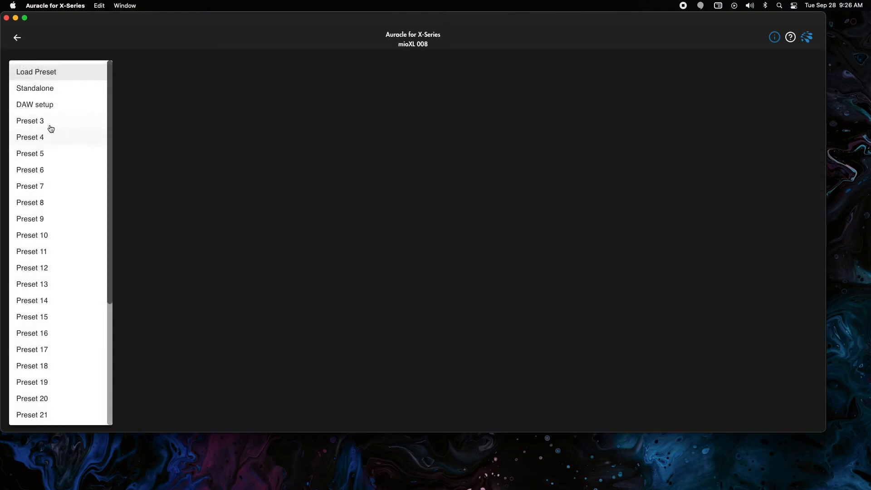
left_click(38, 95)
left_click(434, 241)
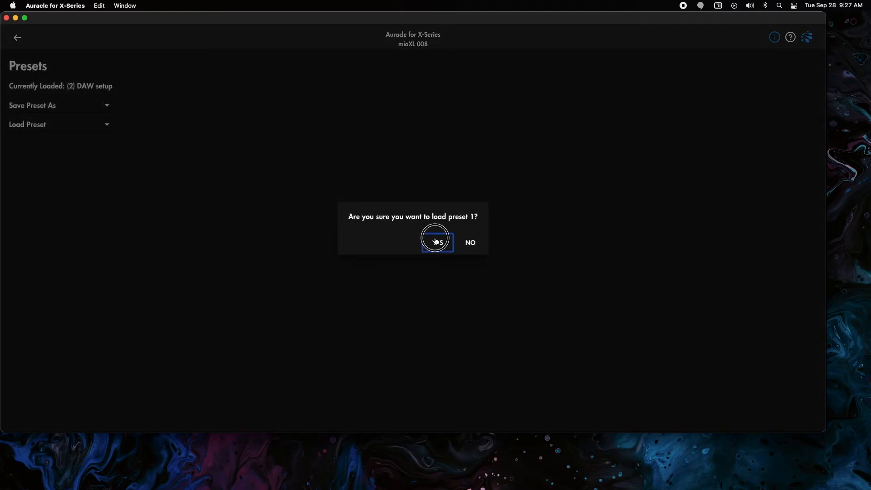
left_click(18, 38)
Check the USB-hosted LaunchPad's routing destinations in the Standalone preset and return to the device overview
left_click(652, 158)
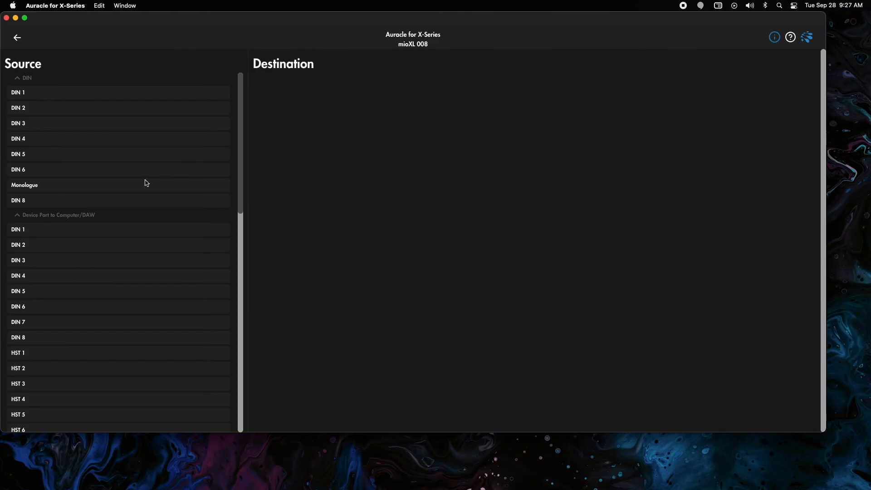
scroll(93, 275, "down", 5)
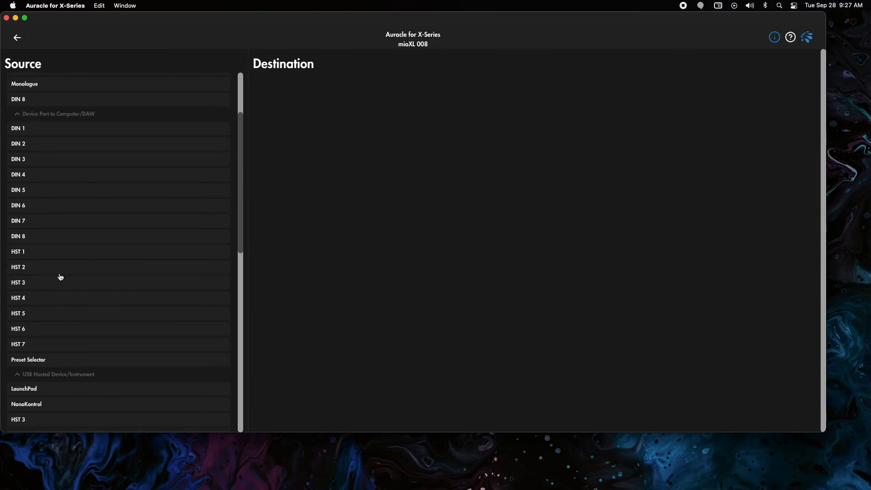
left_click(61, 366)
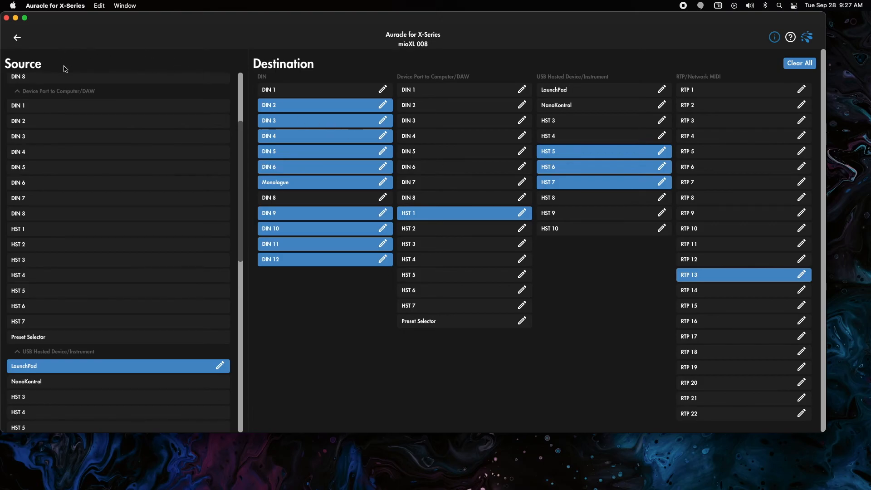
left_click(16, 39)
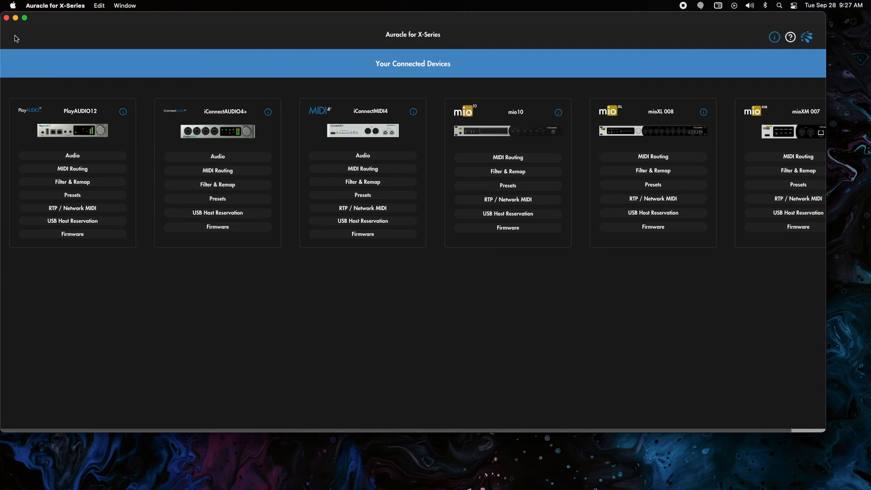
Switch to Ableton Live and, in its MIDI preferences, enable Track for the Network (LaunchPad) input and Remote for the Network (LaunchPad) output
mouse_move(2, 129)
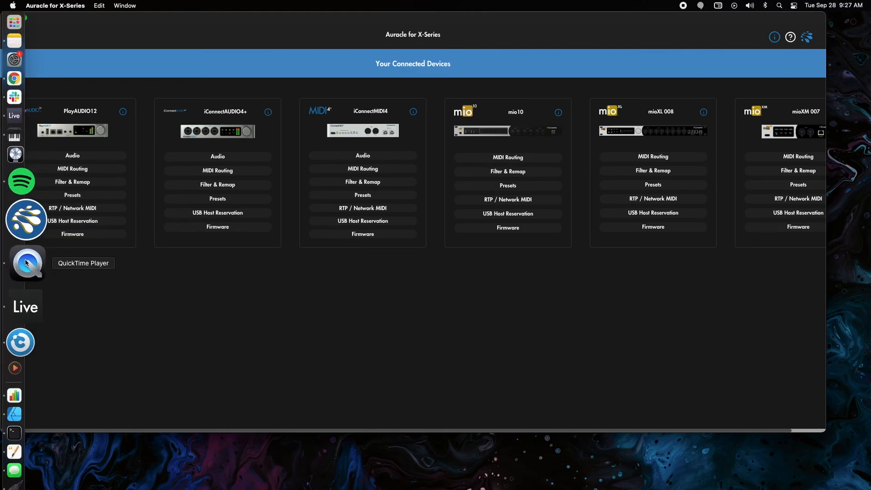
left_click(12, 281)
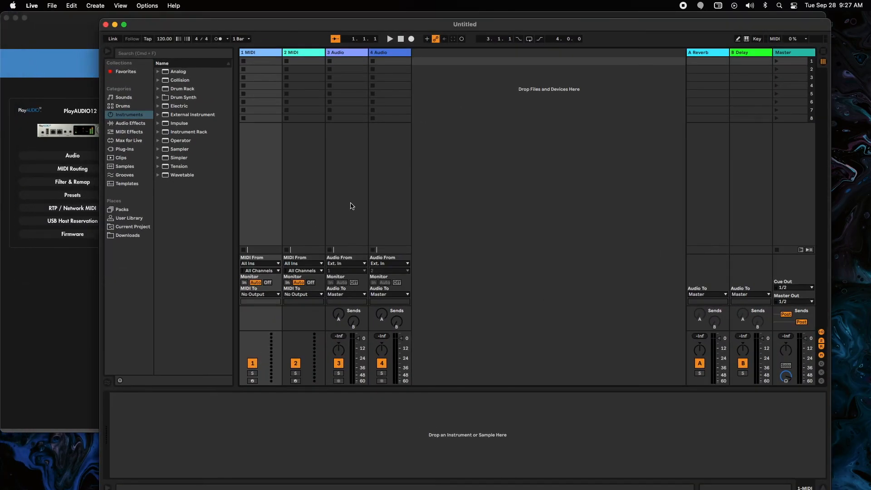
key("super+comma")
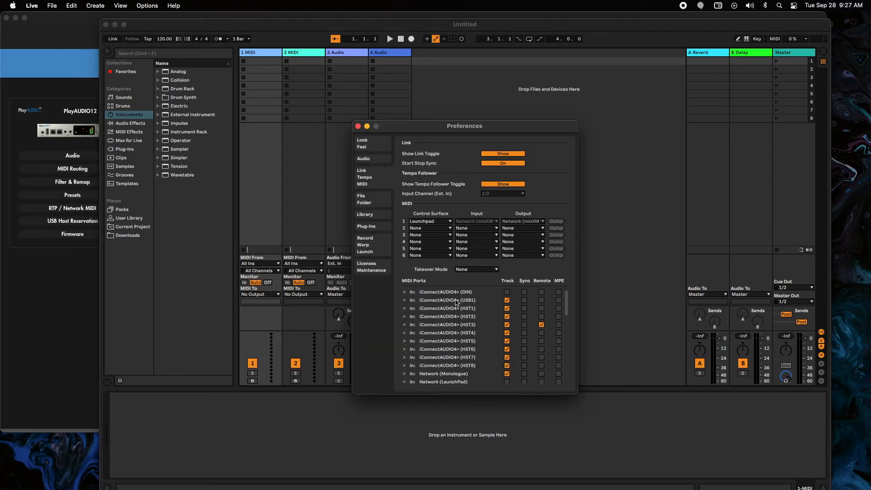
scroll(465, 343, "down", 3)
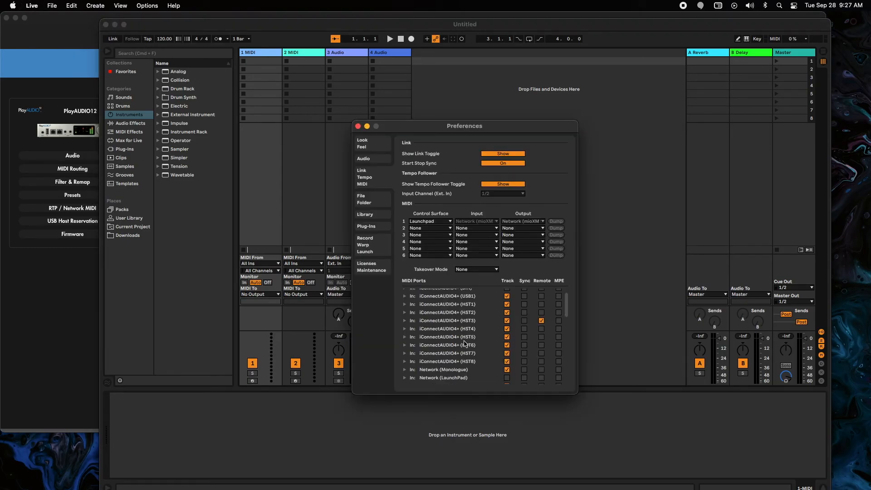
scroll(465, 343, "down", 3)
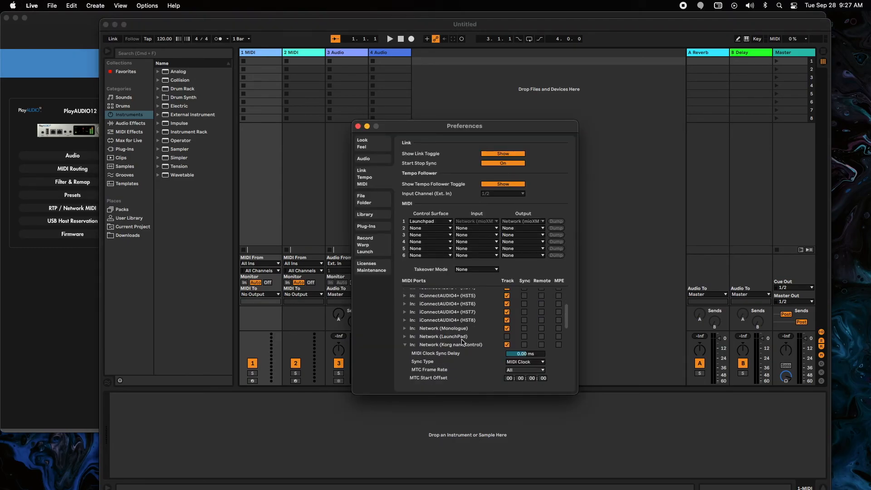
left_click(507, 328)
left_click(507, 336)
left_click(404, 344)
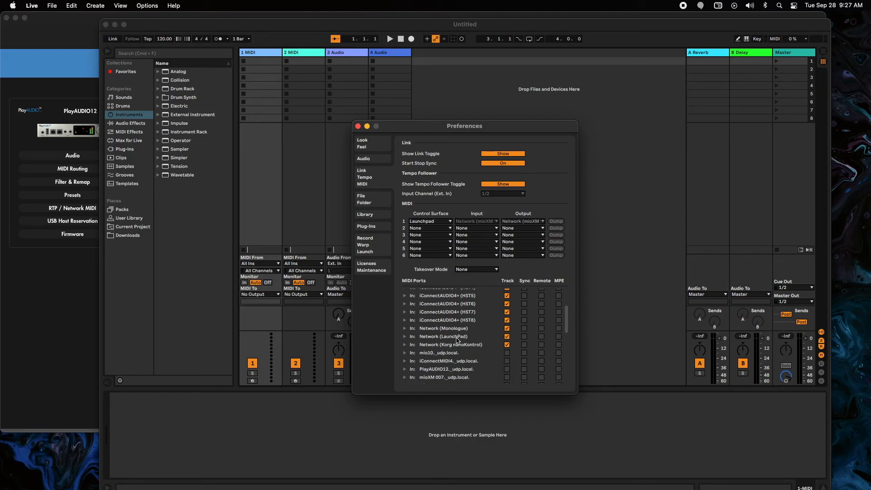
scroll(501, 362, "down", 10)
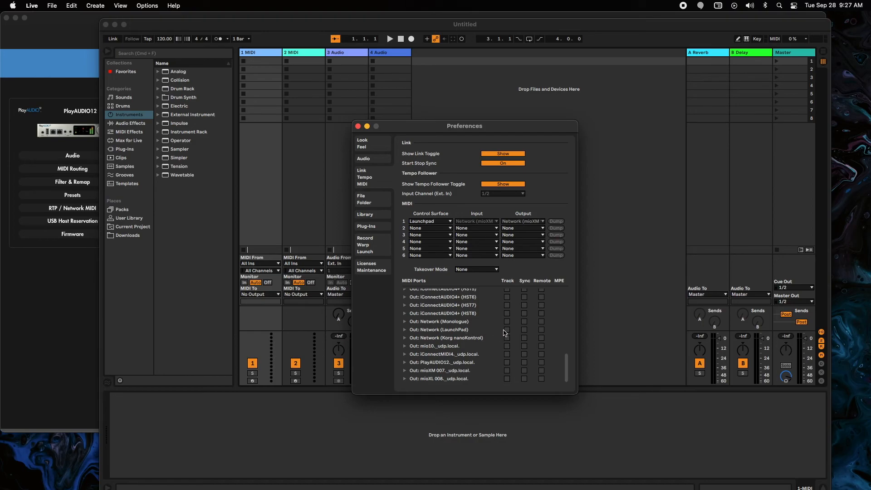
left_click(541, 330)
Look through the available MIDI inputs for the Launchpad control surface and close the list without choosing one
scroll(486, 338, "up", 5)
scroll(486, 338, "up", 3)
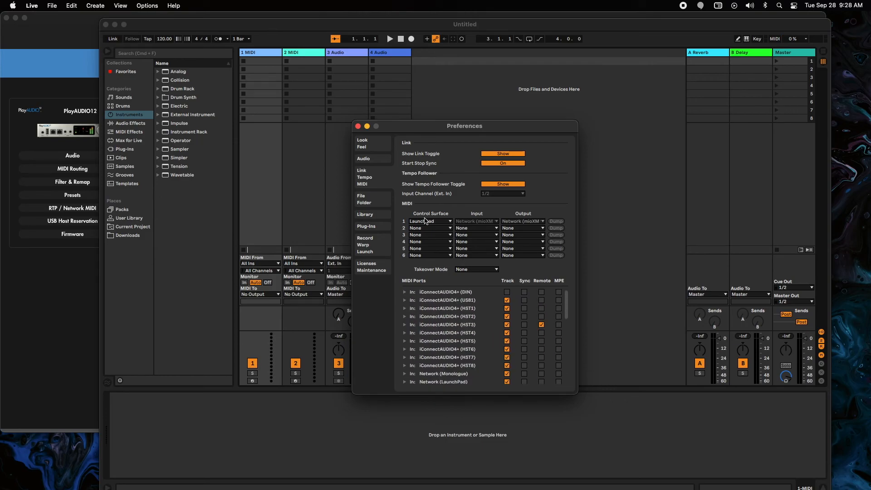
left_click(476, 223)
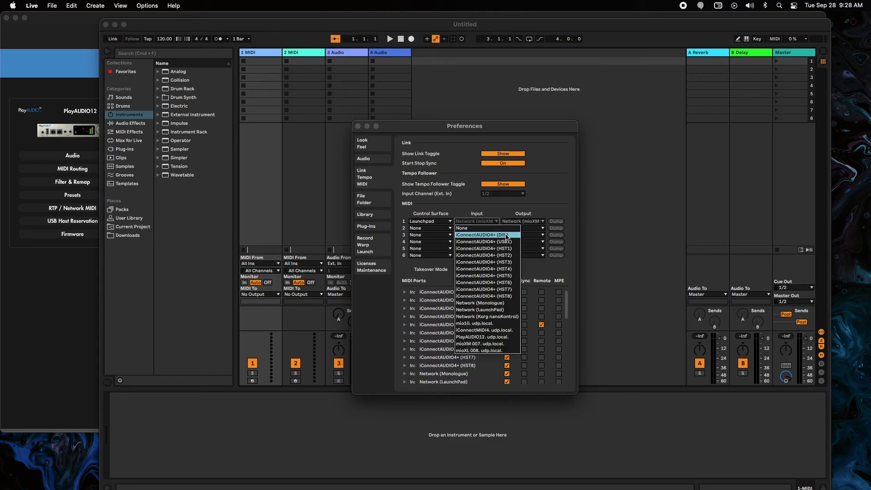
left_click(473, 214)
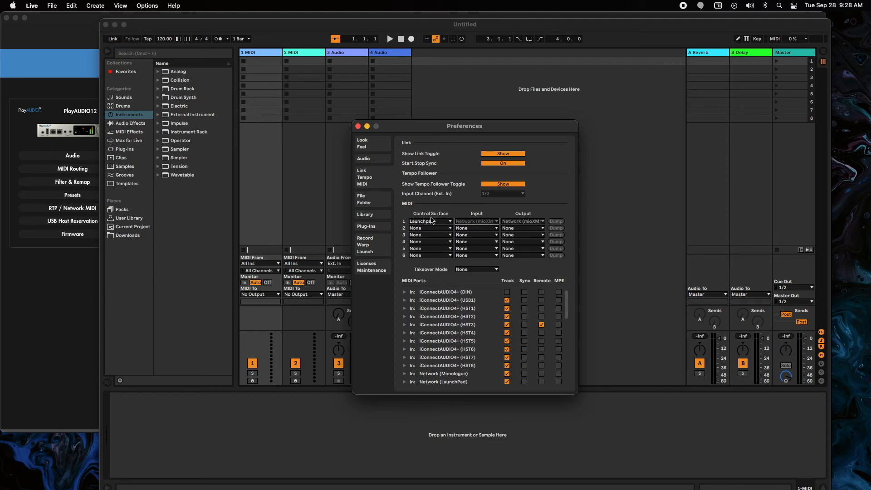
Set both the input and output of the Launchpad control surface to Network (LaunchPad)
left_click(489, 223)
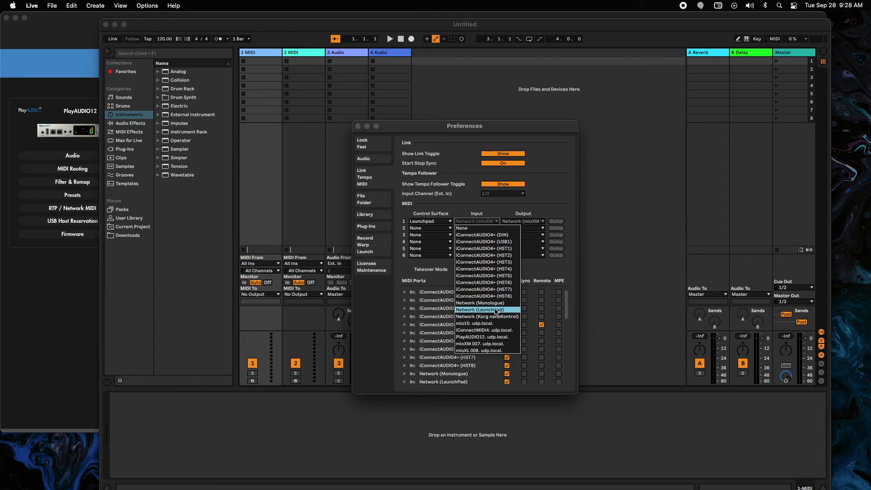
left_click(495, 311)
left_click(521, 221)
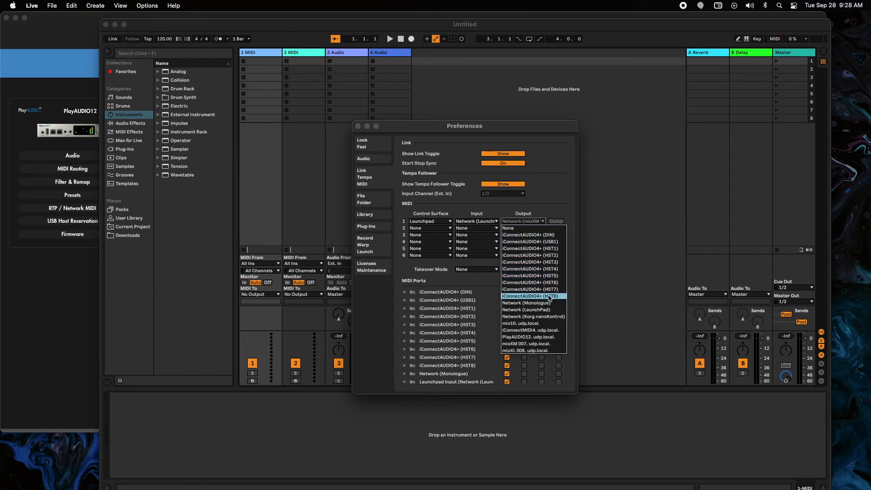
left_click(527, 309)
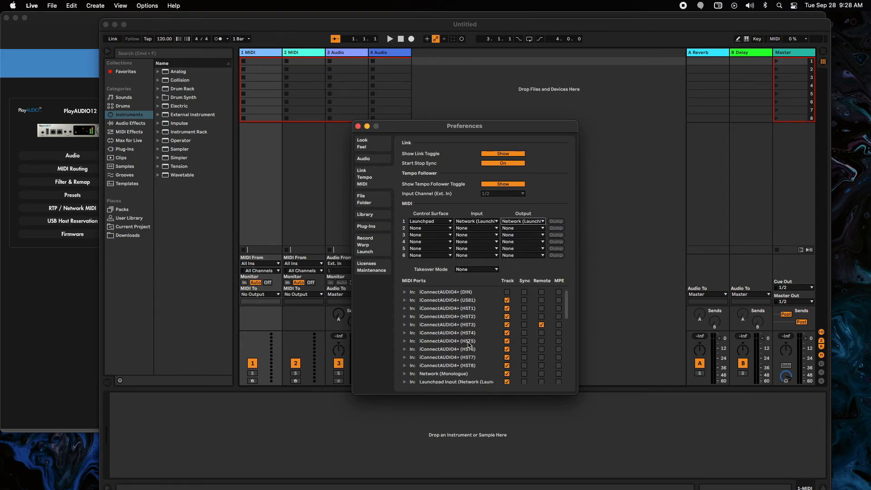
Enable Remote for the Launchpad input port (Network (LaunchPad)) and close the preferences
scroll(471, 354, "down", 2)
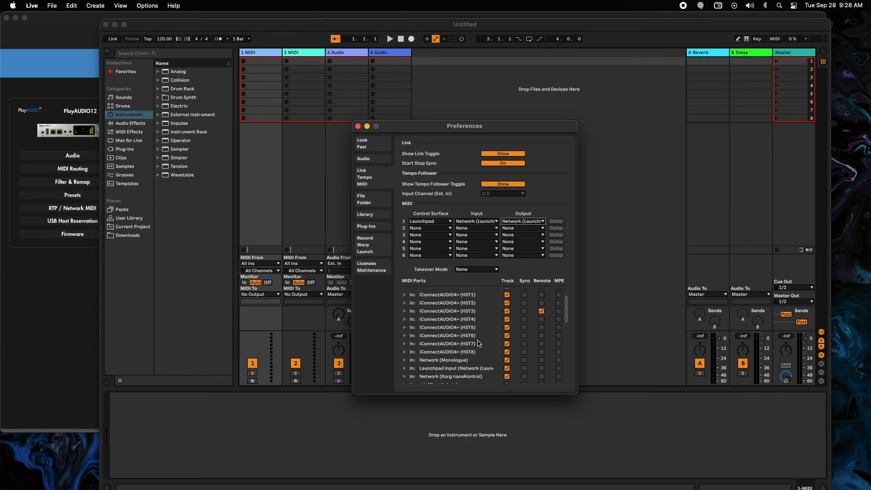
left_click(541, 368)
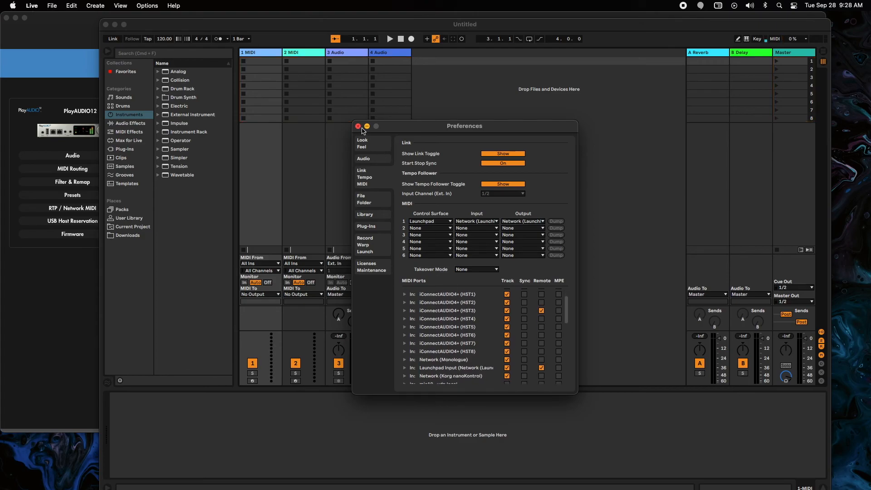
left_click(357, 126)
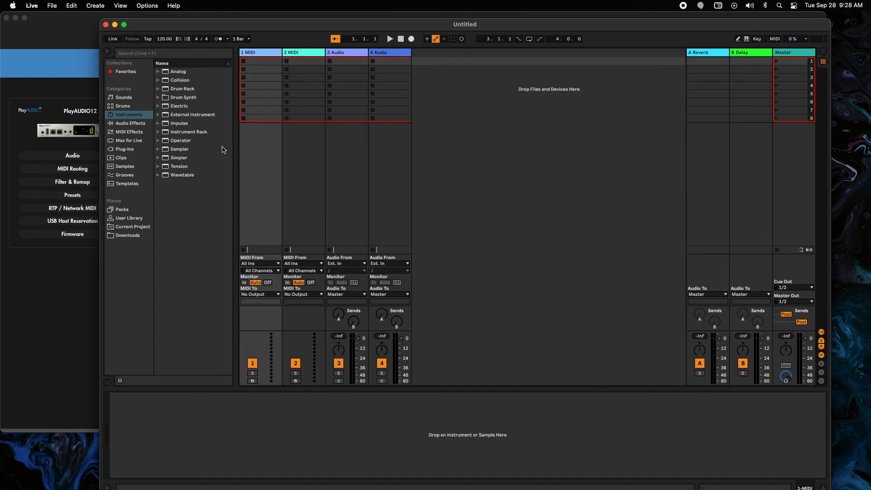
Route the 1 MIDI track from Launchpad Input (Network (LaunchPad)) to Network (Monologue)
left_click(620, 25)
left_click_drag(620, 25, 615, 24)
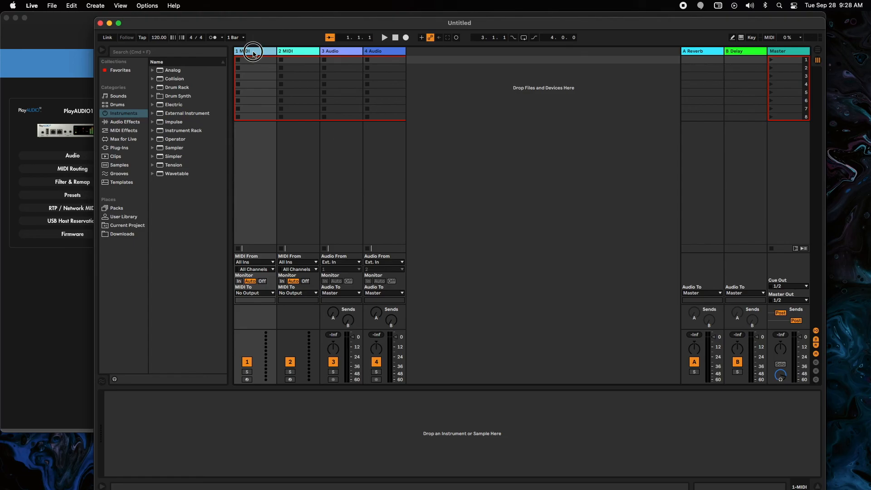
left_click(260, 262)
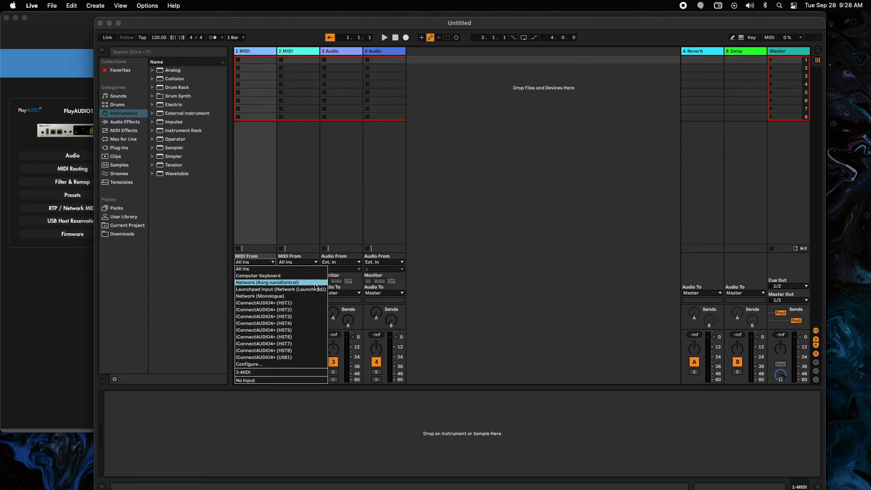
left_click(297, 289)
left_click(264, 293)
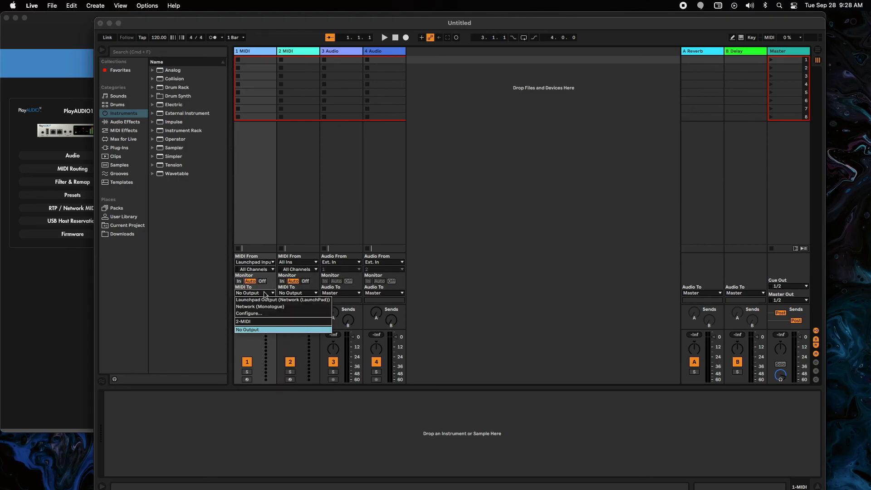
left_click(500, 308)
left_click(255, 294)
left_click(260, 307)
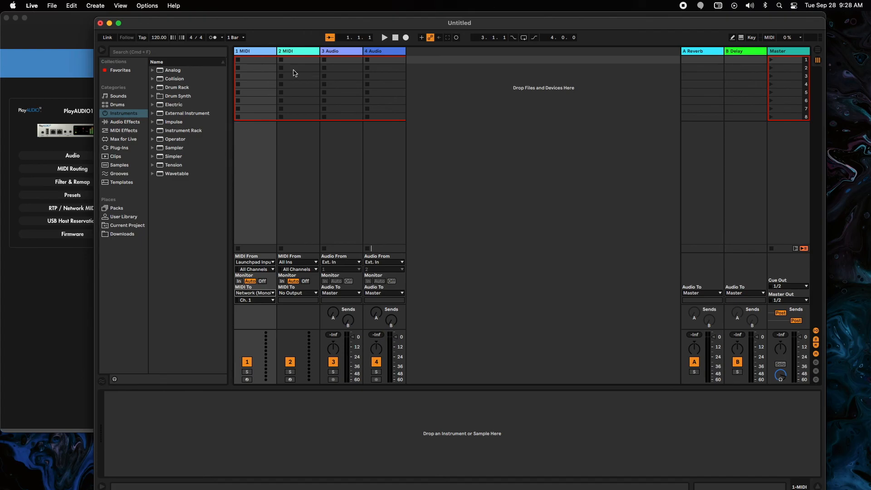
Switch to the Arrangement view and insert an empty four-bar MIDI clip at the start of the 1 MIDI track
key("Tab")
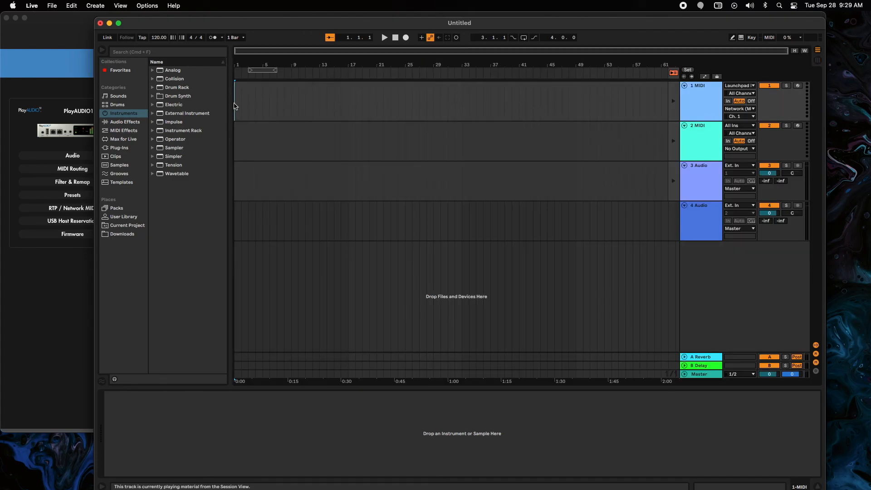
left_click_drag(236, 103, 260, 107)
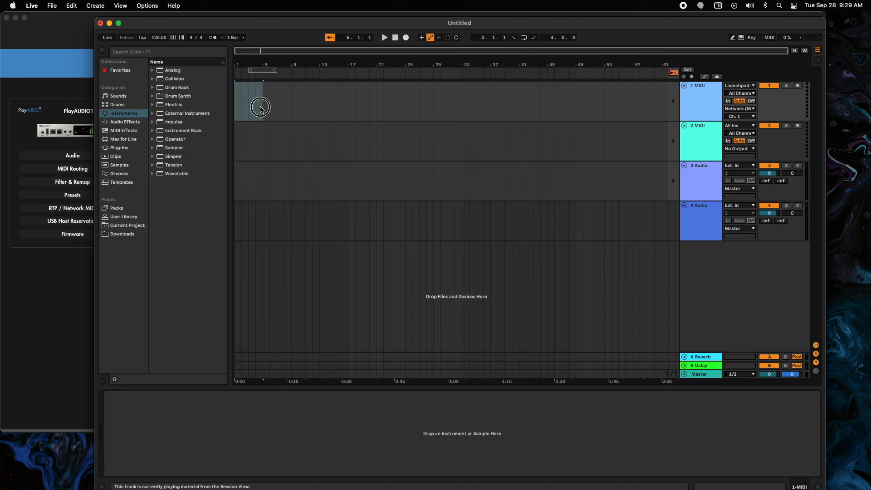
right_click(257, 108)
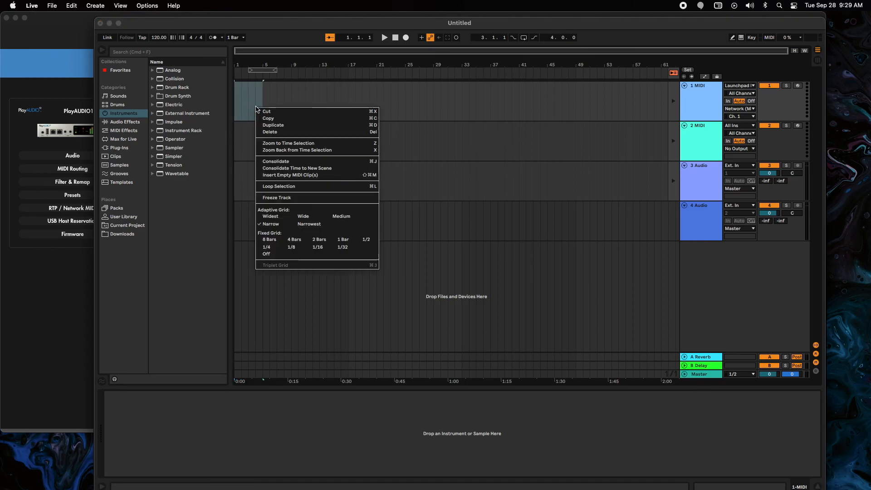
left_click(308, 176)
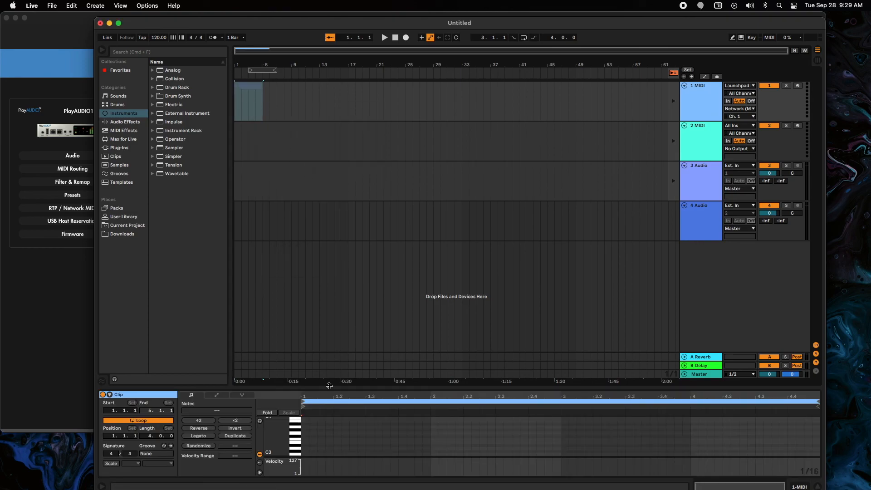
Enlarge the clip's note editor and add five ascending sixteenth notes from C2 to G2 across the first two bars
left_click_drag(334, 389, 338, 301)
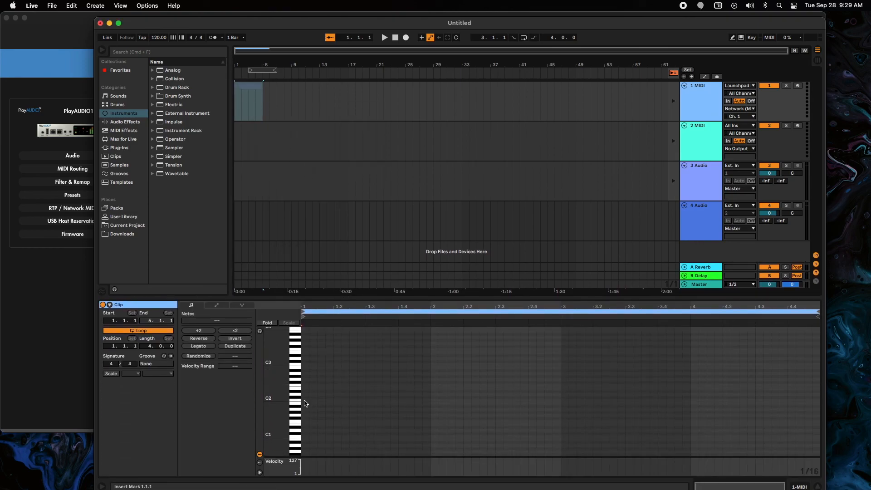
double_click(370, 397)
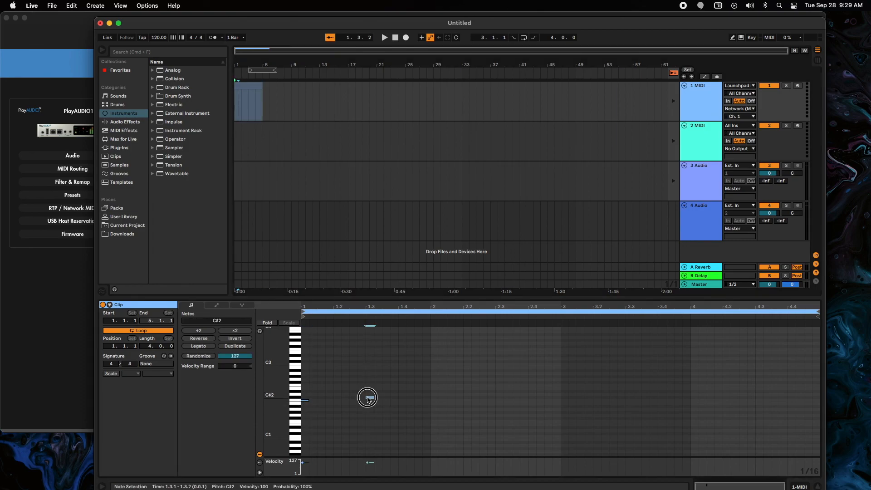
double_click(435, 391)
double_click(483, 383)
double_click(532, 379)
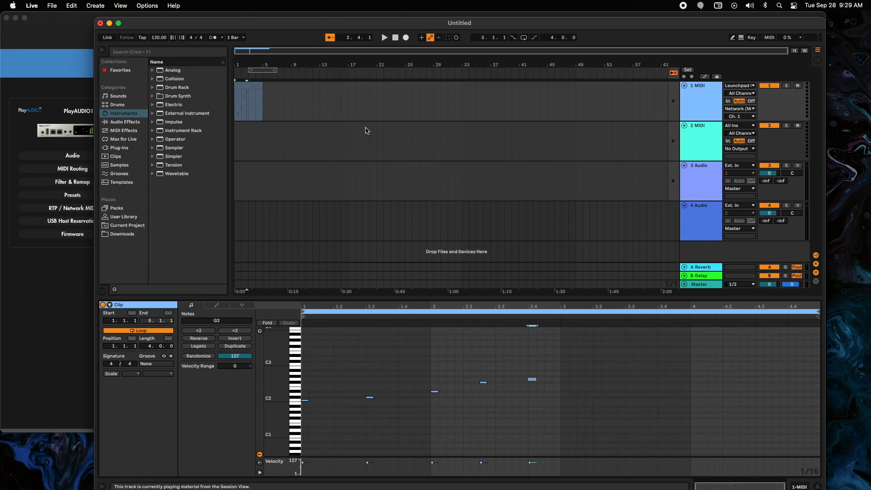
left_click(385, 38)
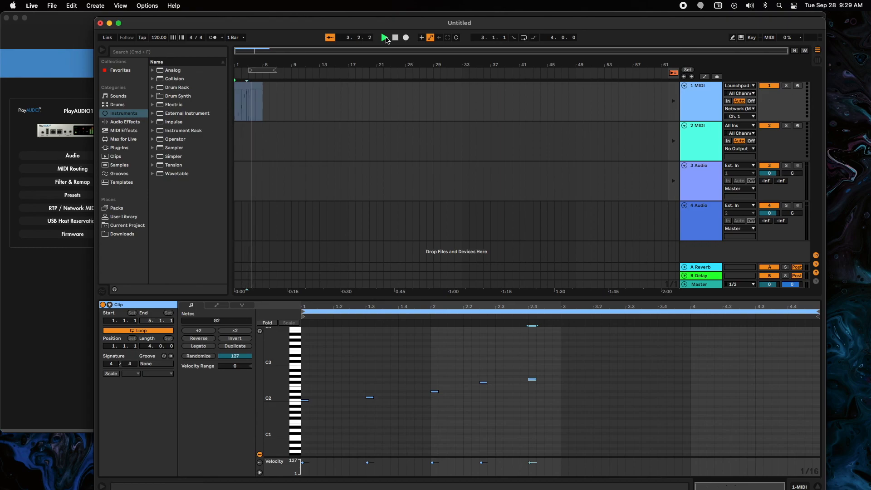
left_click(397, 39)
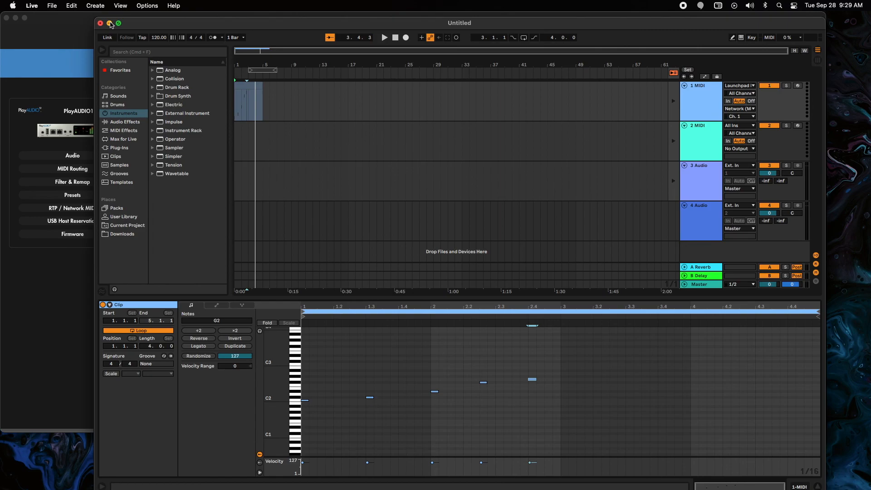
left_click(109, 23)
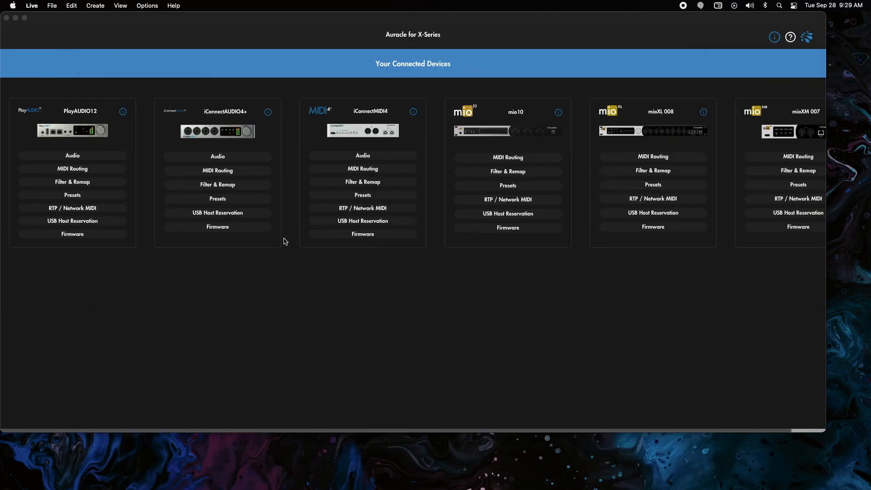